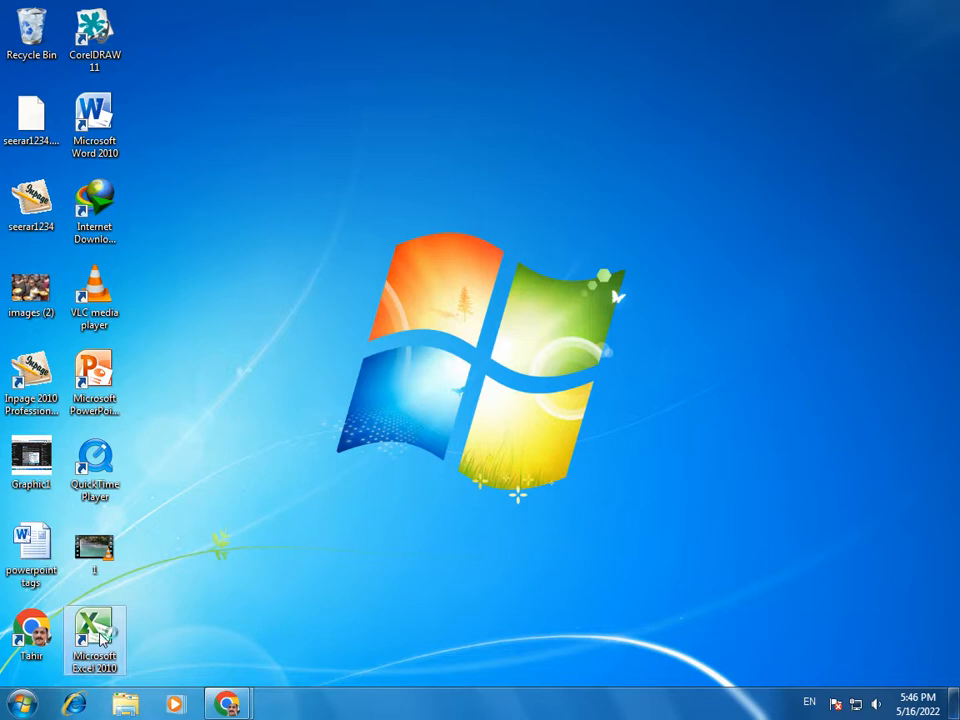
Open Microsoft Excel 2010, dismiss the activation notice and maximize the blank workbook
double_click(95, 637)
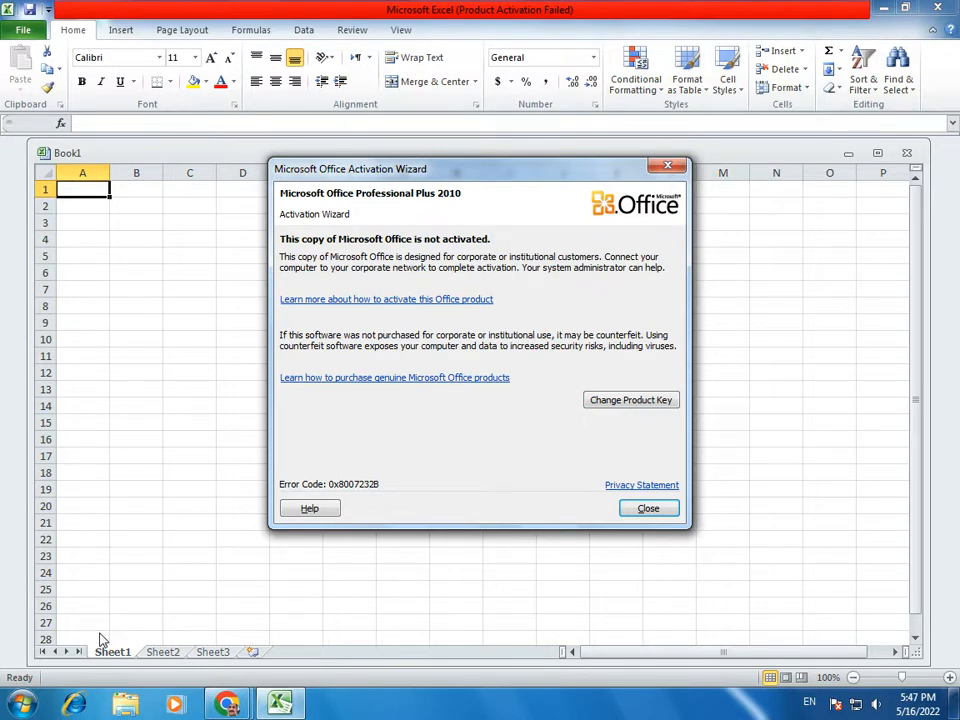
click(647, 508)
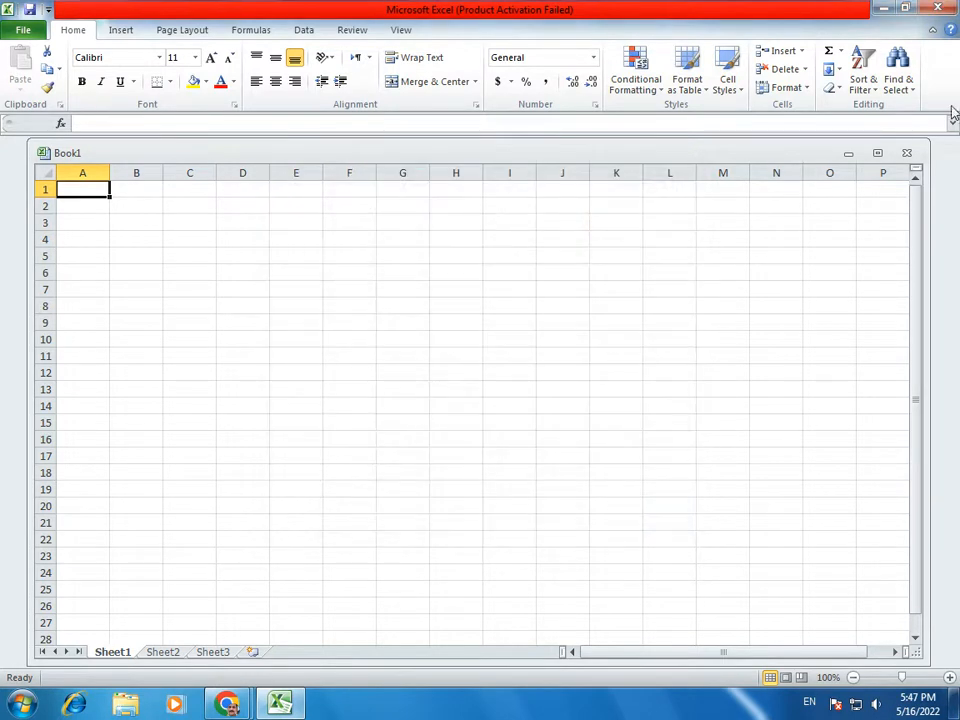
click(877, 153)
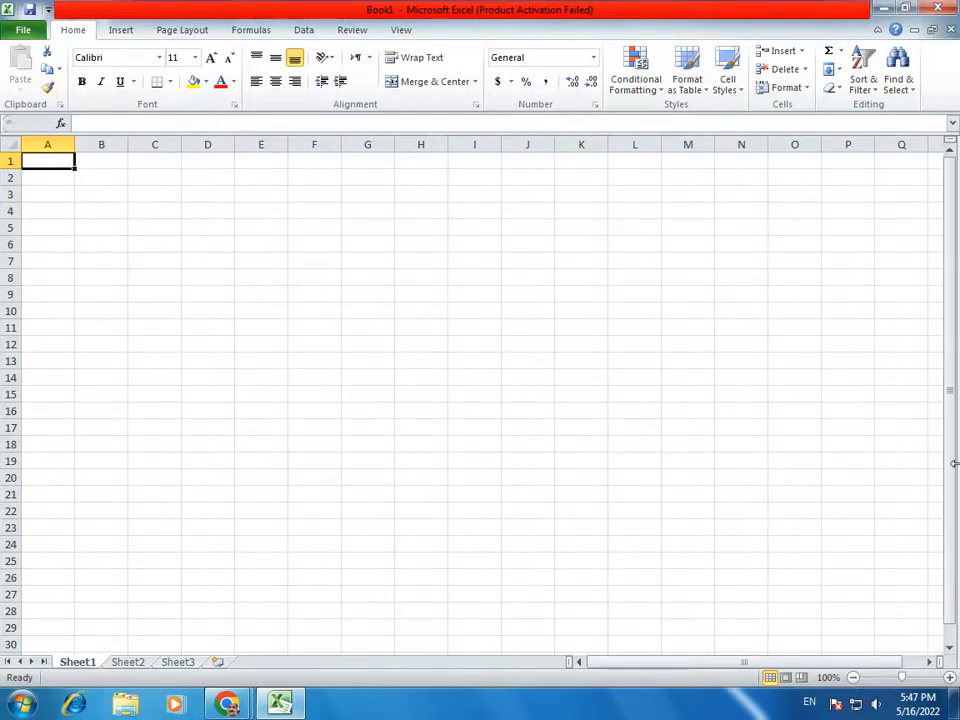
Enter the values 12, 14, 21, 21, 412, 124 and 223 across cells A1 to G1
text(12)
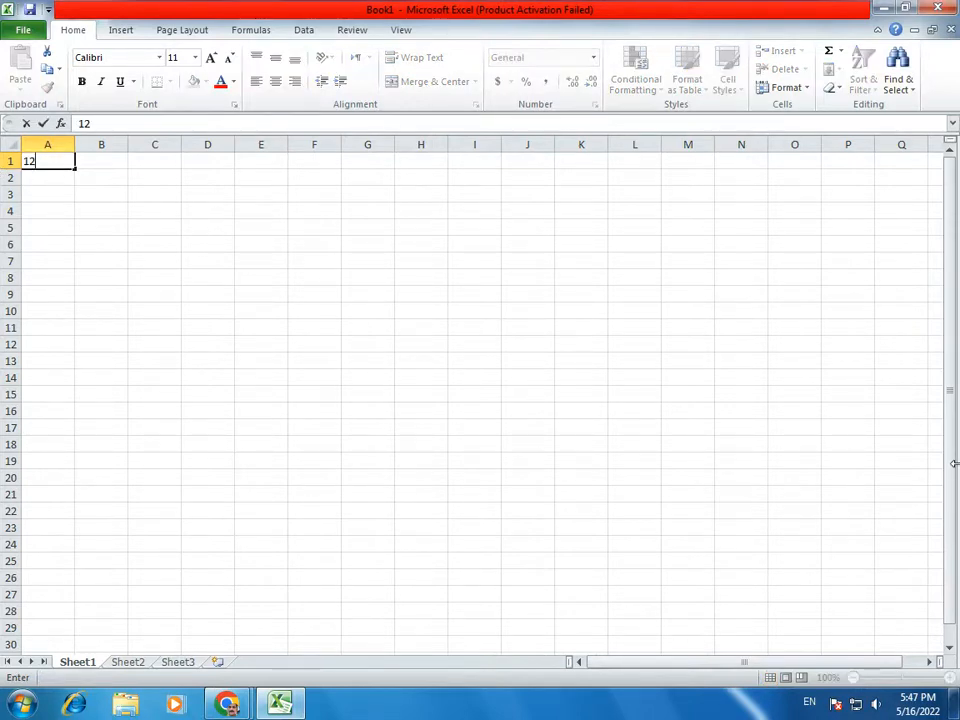
key(Tab)
text(14)
key(Tab)
text(21)
key(Tab)
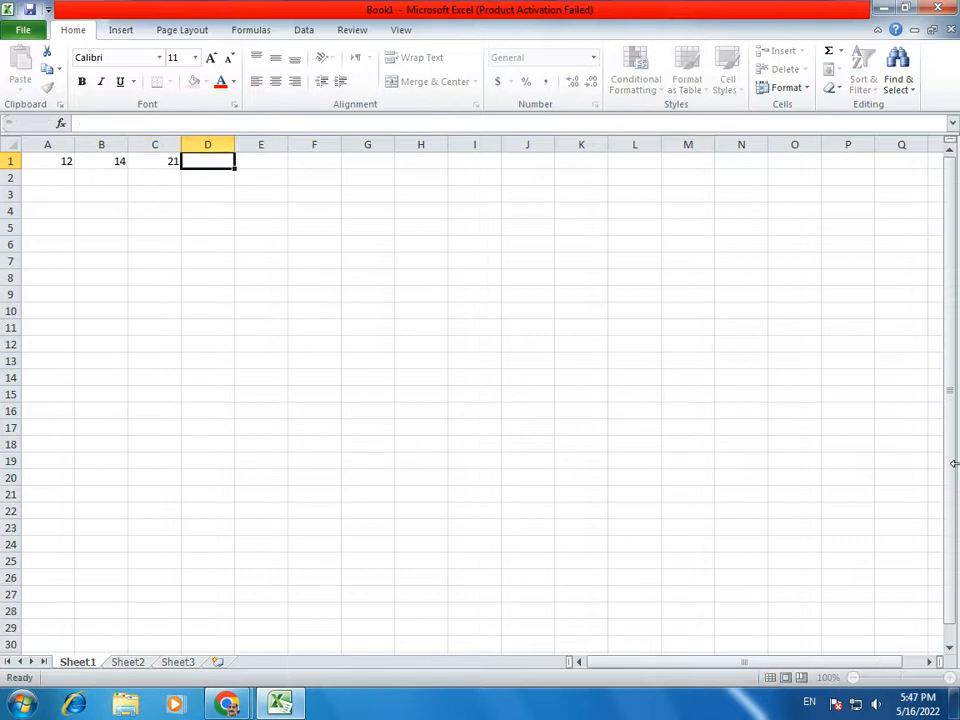
text(21)
key(Tab)
text(412)
key(Tab)
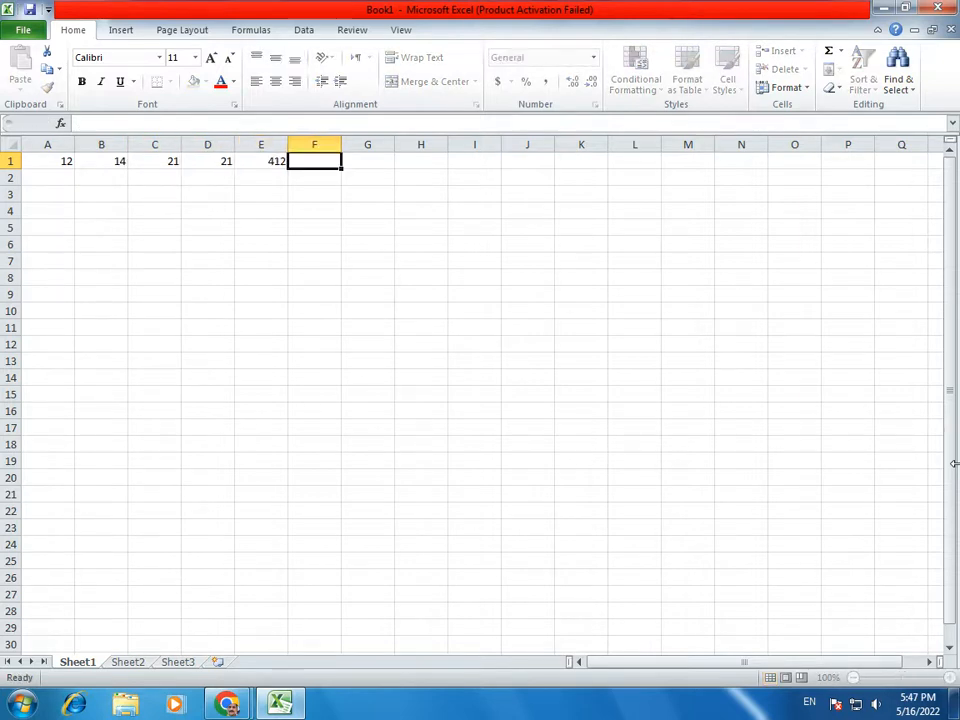
text(124)
key(Tab)
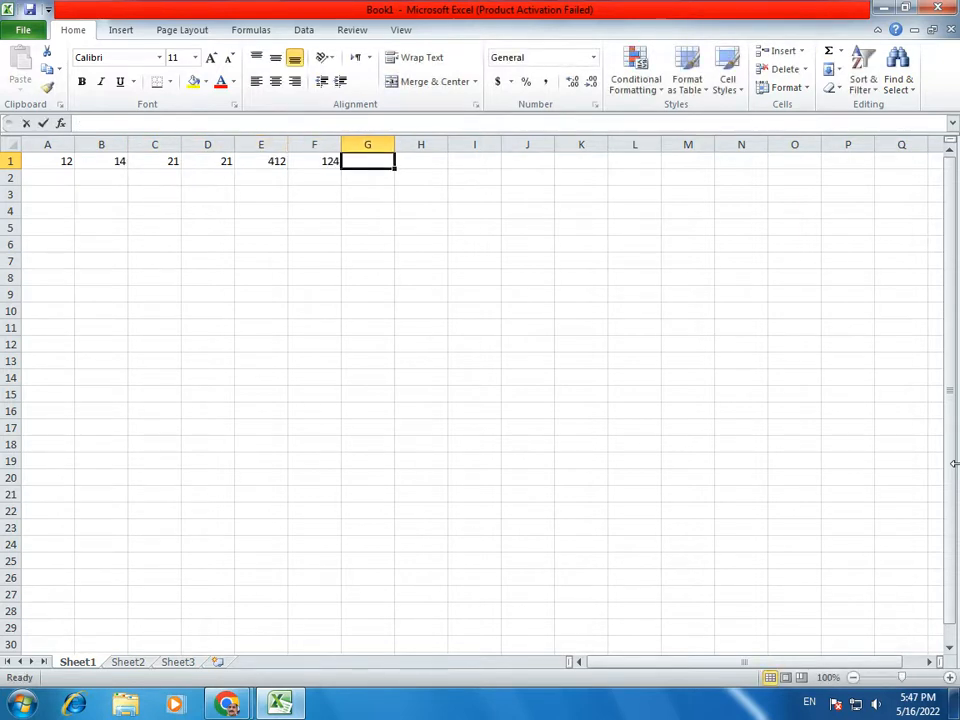
text(223)
key(Tab)
Continue row 1 with the values 14, 325, 12, 124, 21, 14 and 12 in cells H1 to N1
text(14)
key(Tab)
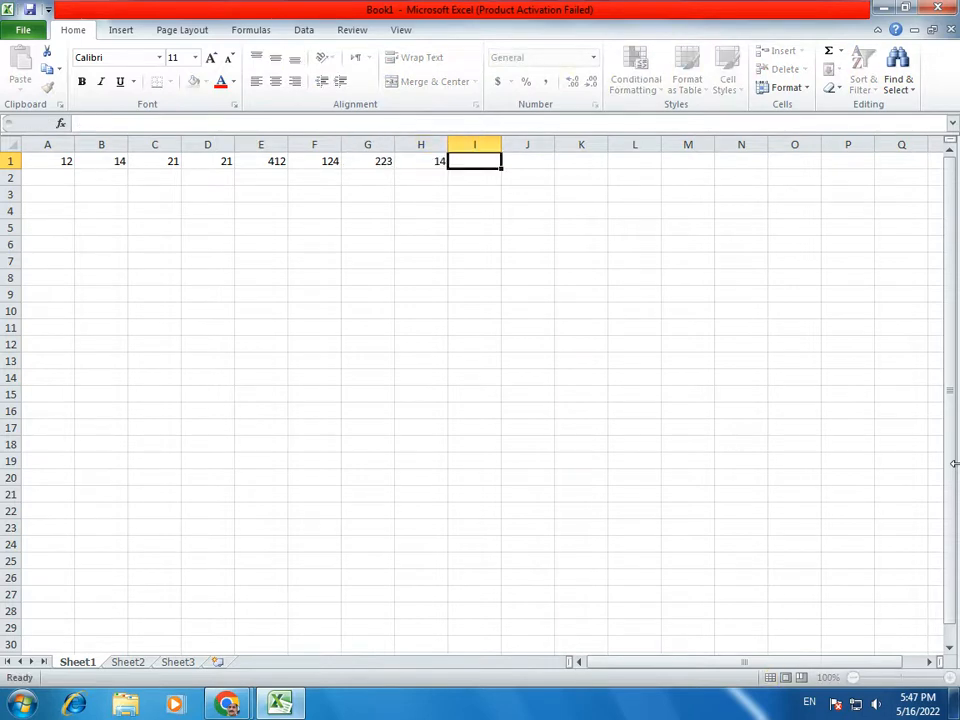
text(325)
key(Tab)
text(1)
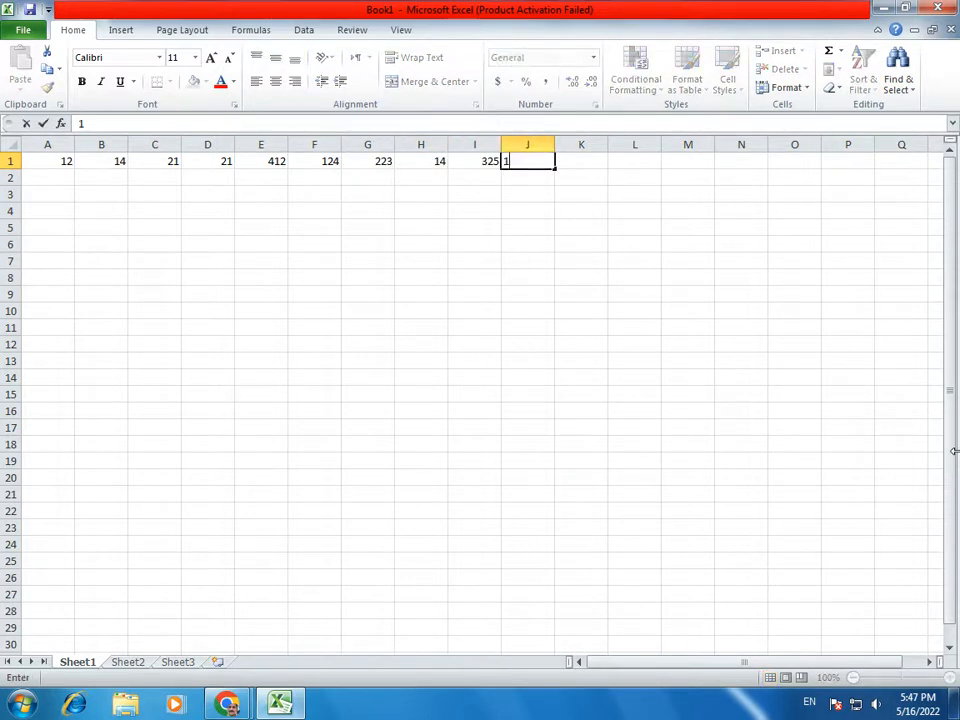
key(Tab)
text(124)
key(Tab)
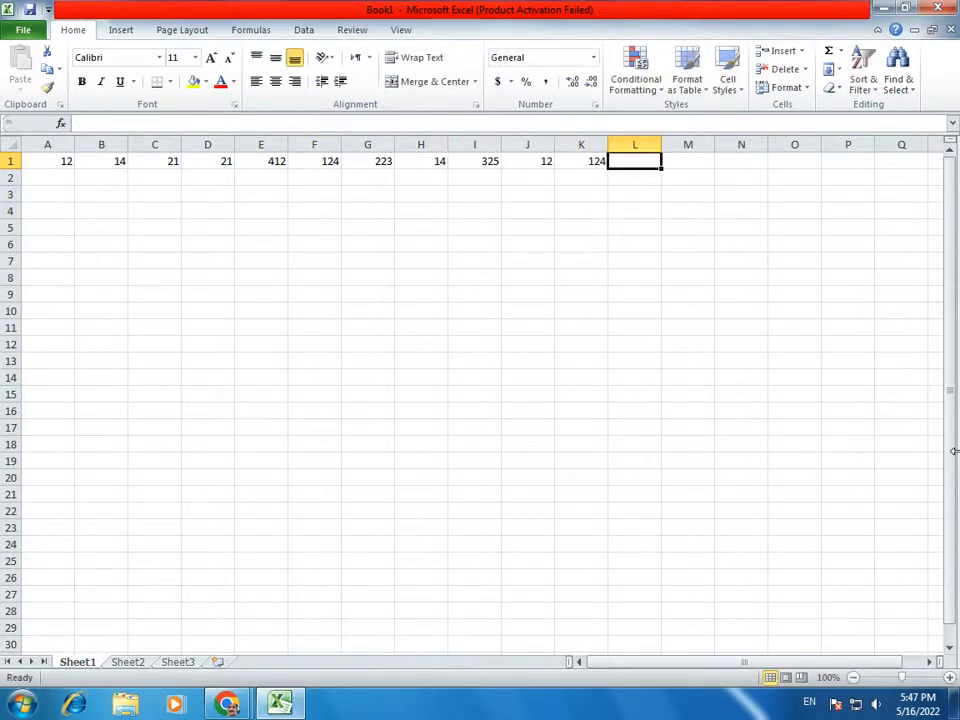
text(21)
key(Tab)
text(14)
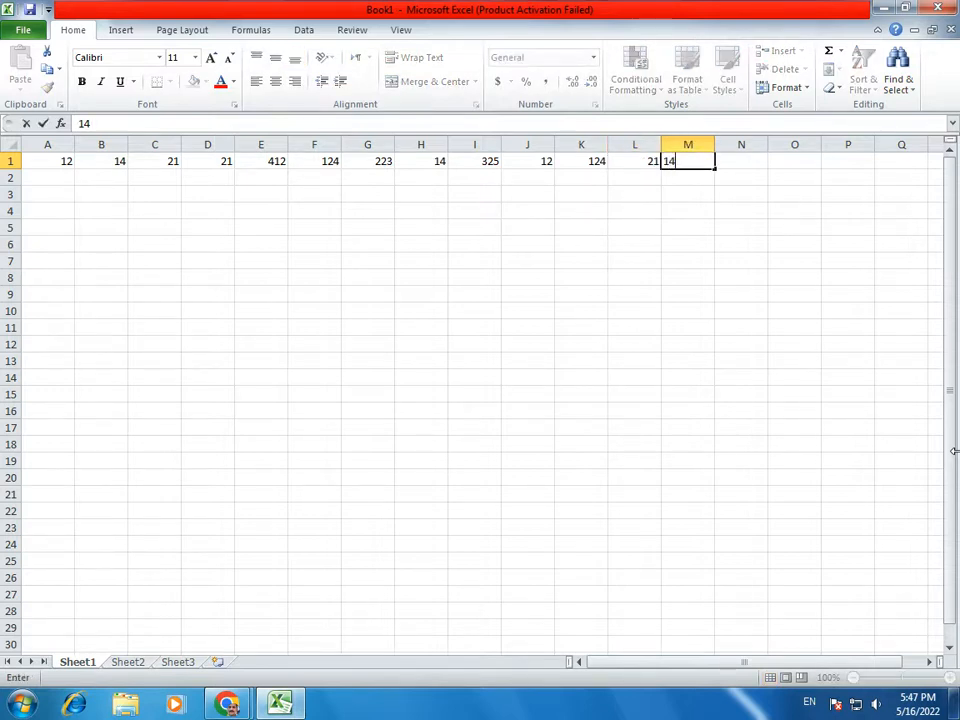
key(Tab)
text(12)
key(Tab)
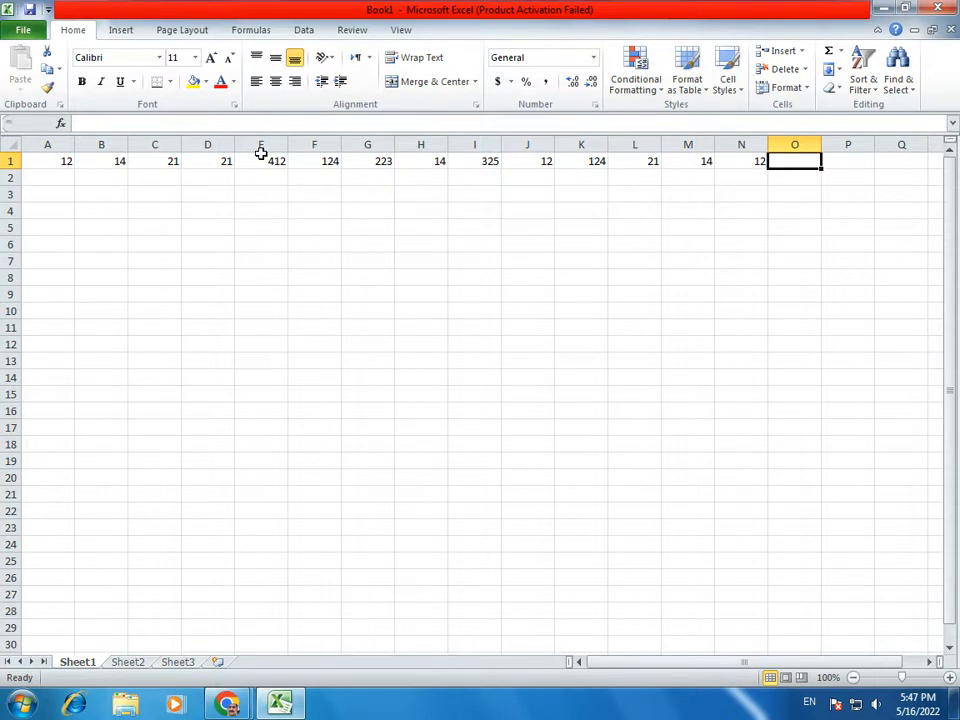
Fill the values of A1:N1 down through row 25 and deselect the filled range
drag(47, 162, 722, 158)
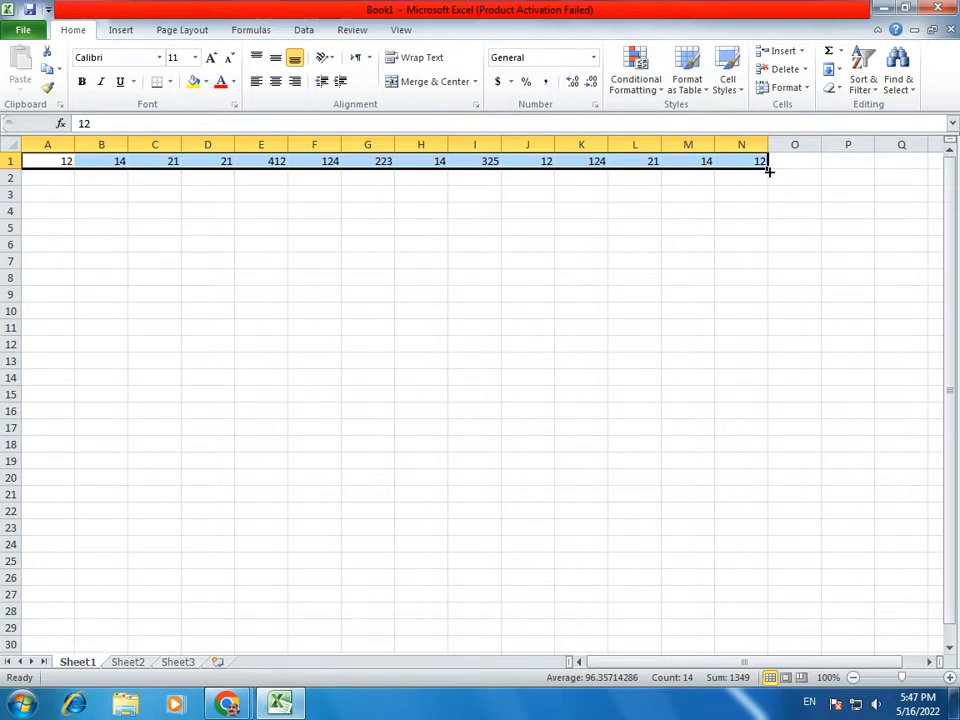
drag(767, 169, 790, 565)
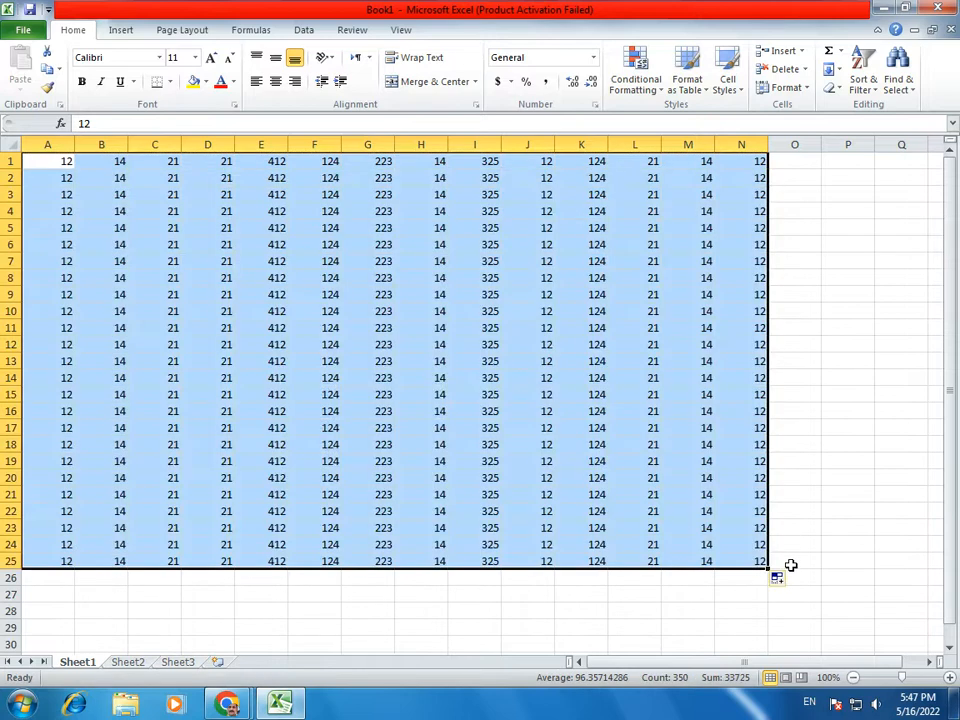
click(662, 445)
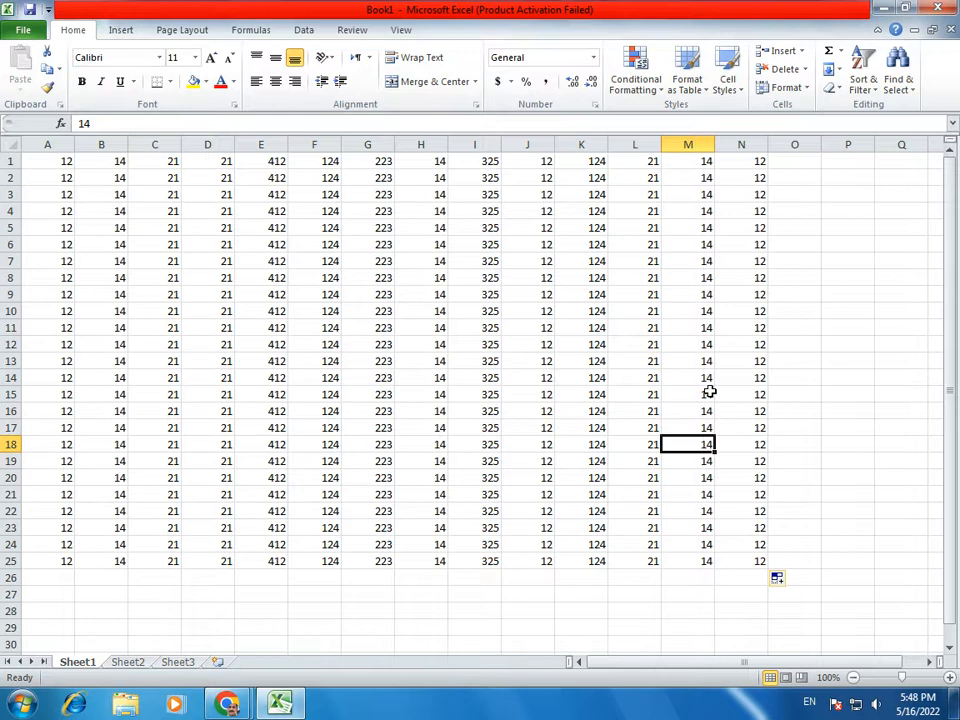
Format the numbers in cells A1:N4 as bold, italic and double underlined
click(54, 160)
drag(54, 160, 727, 212)
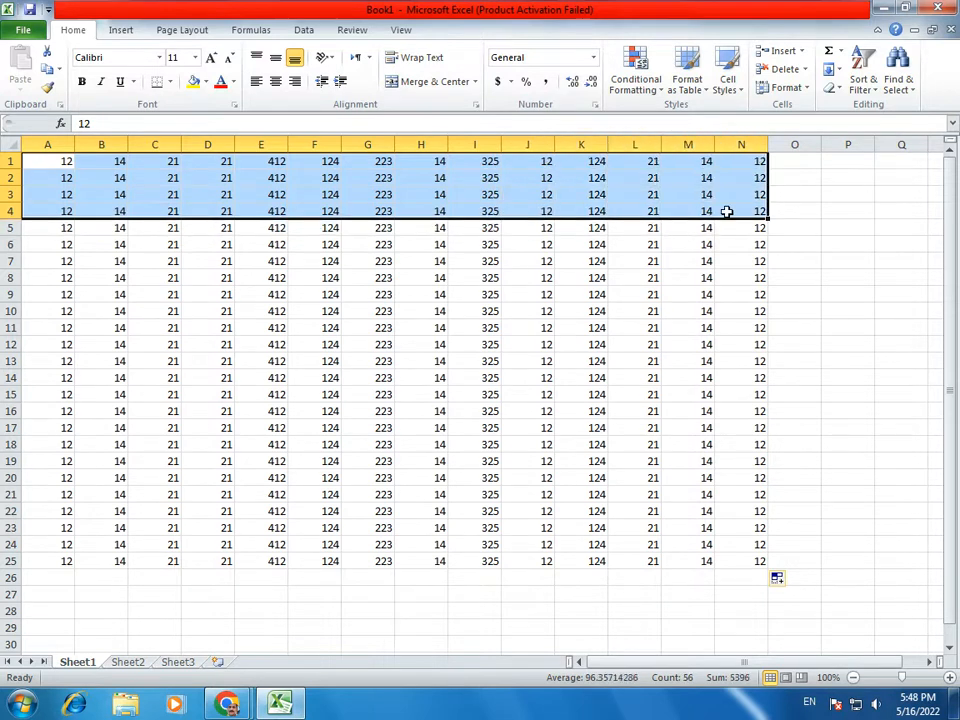
click(83, 92)
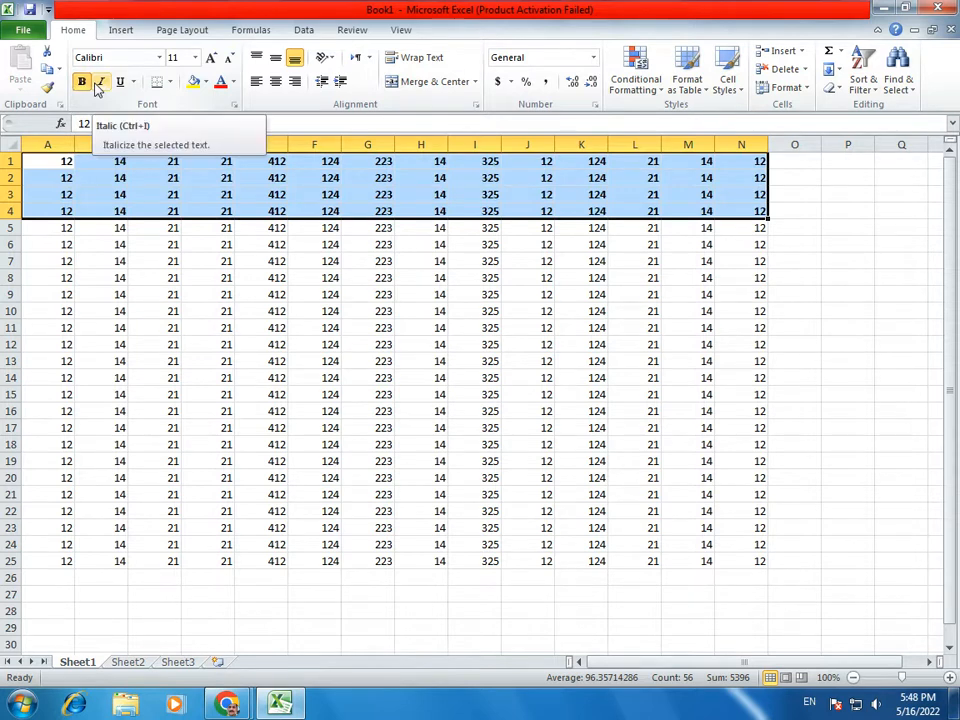
click(99, 84)
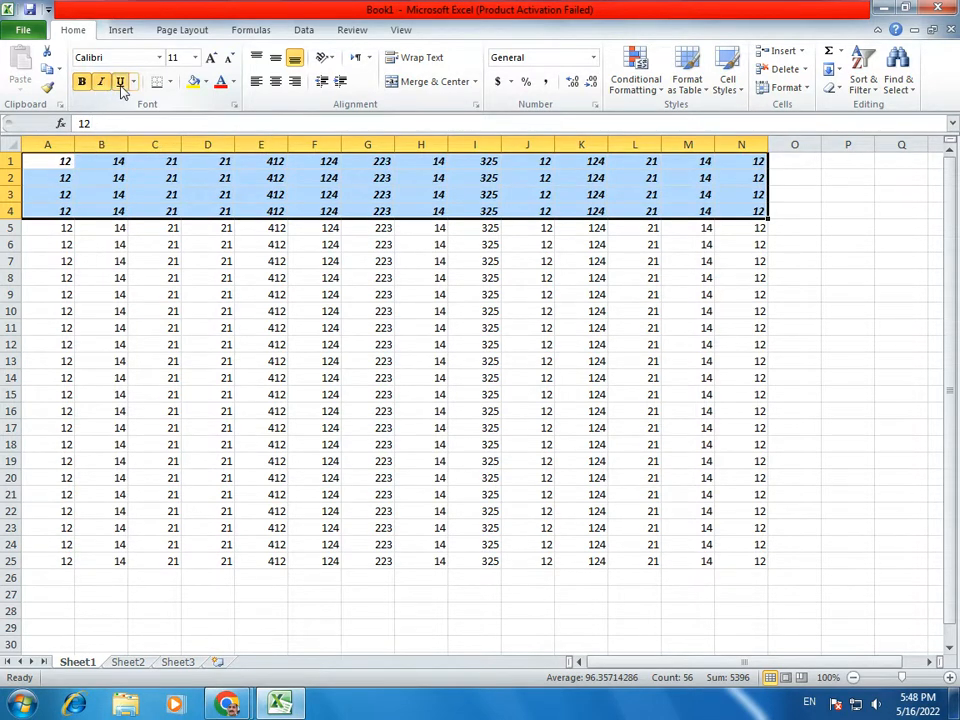
click(133, 82)
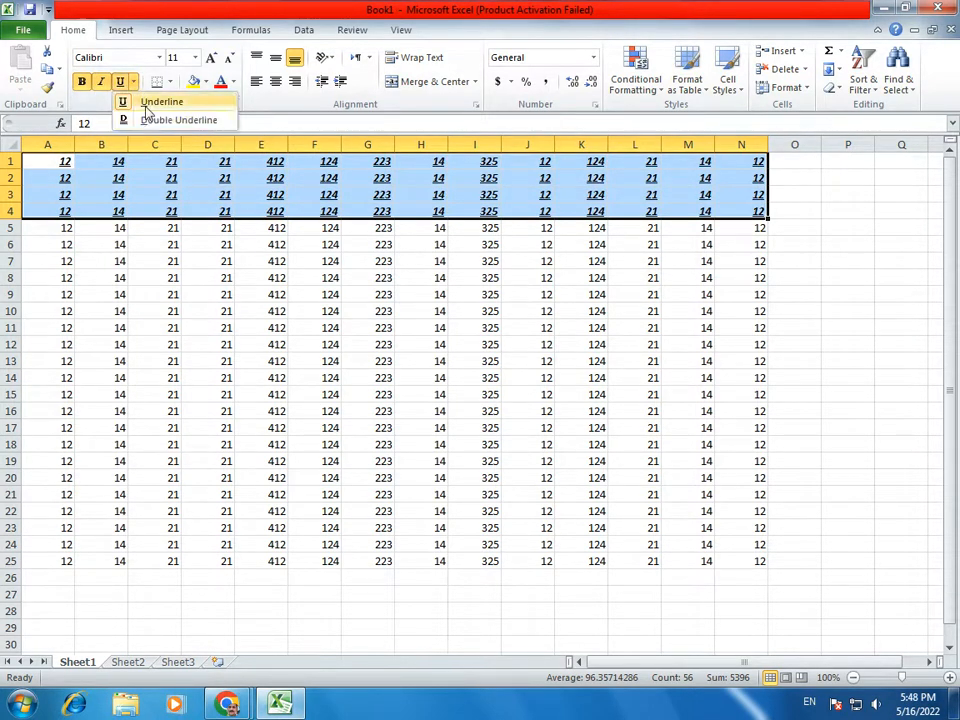
click(145, 116)
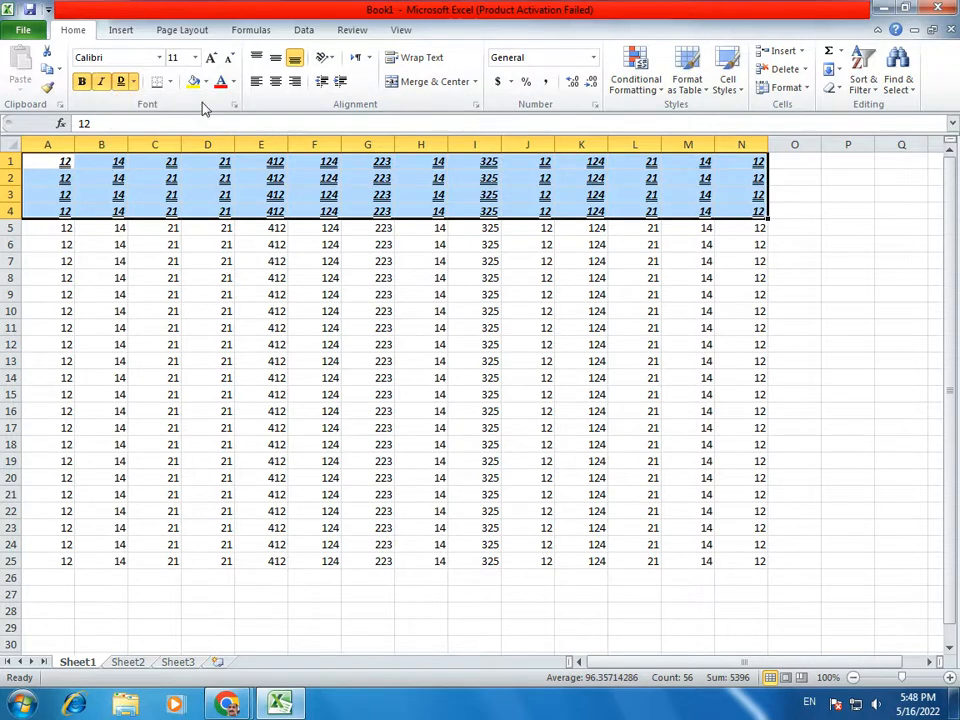
Set the font of cells A1:N4 to Aharoni at size 20
click(195, 57)
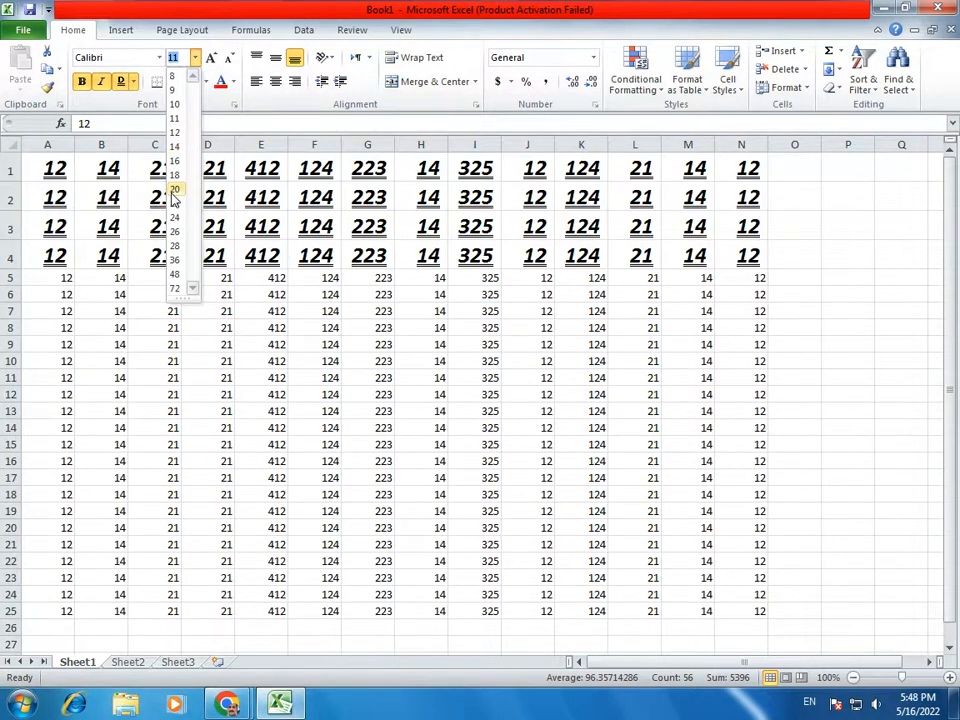
click(174, 190)
click(159, 57)
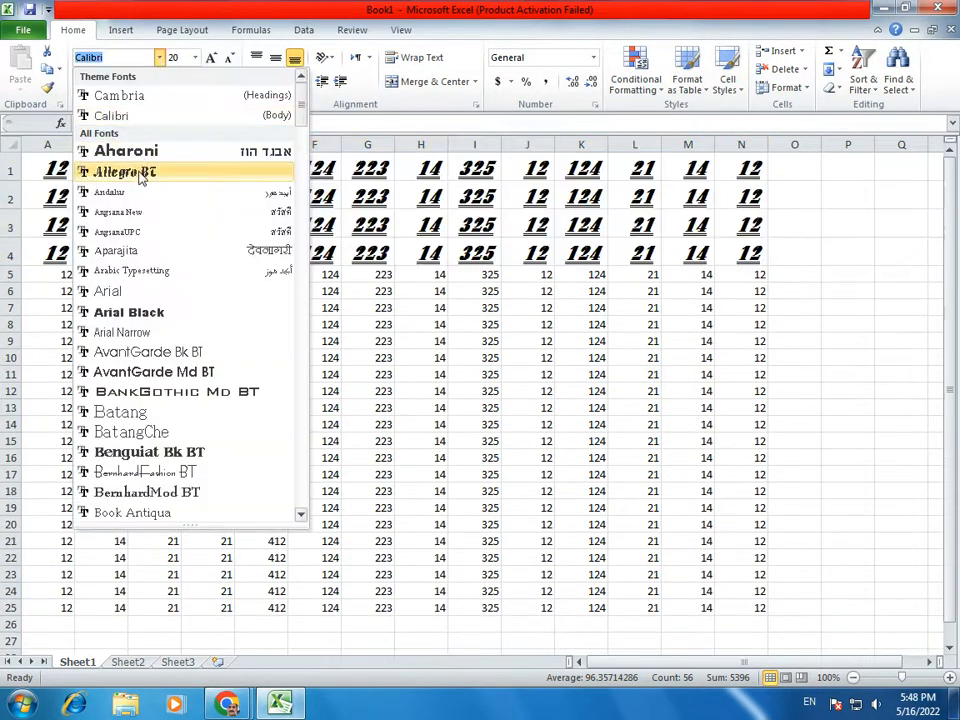
click(148, 152)
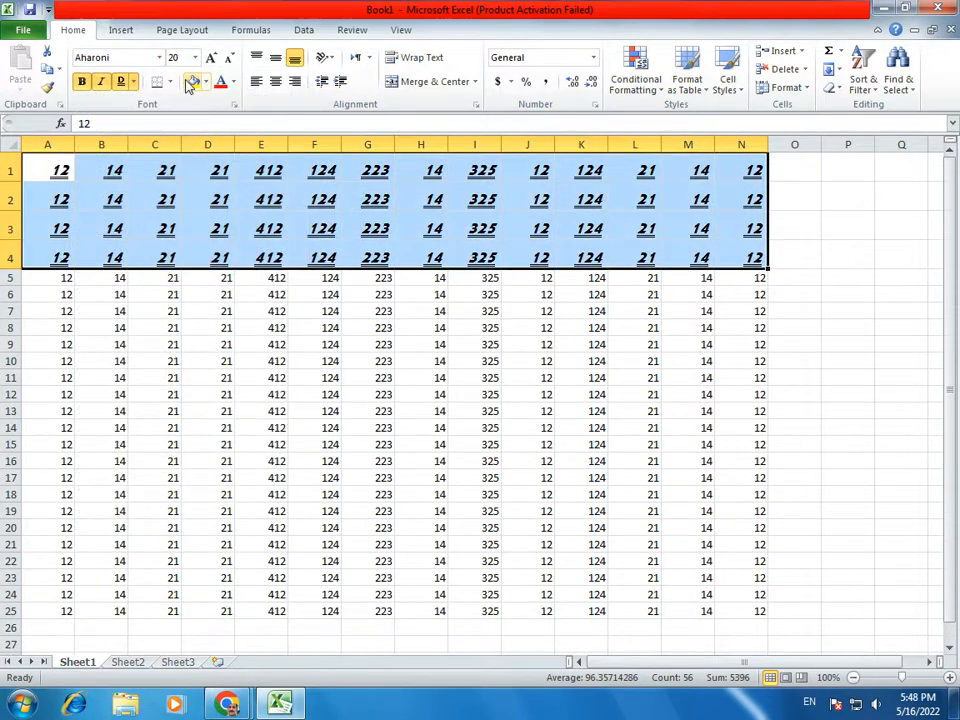
Give cells A1:N4 a light olive green fill and set their font color to dark olive green
click(204, 82)
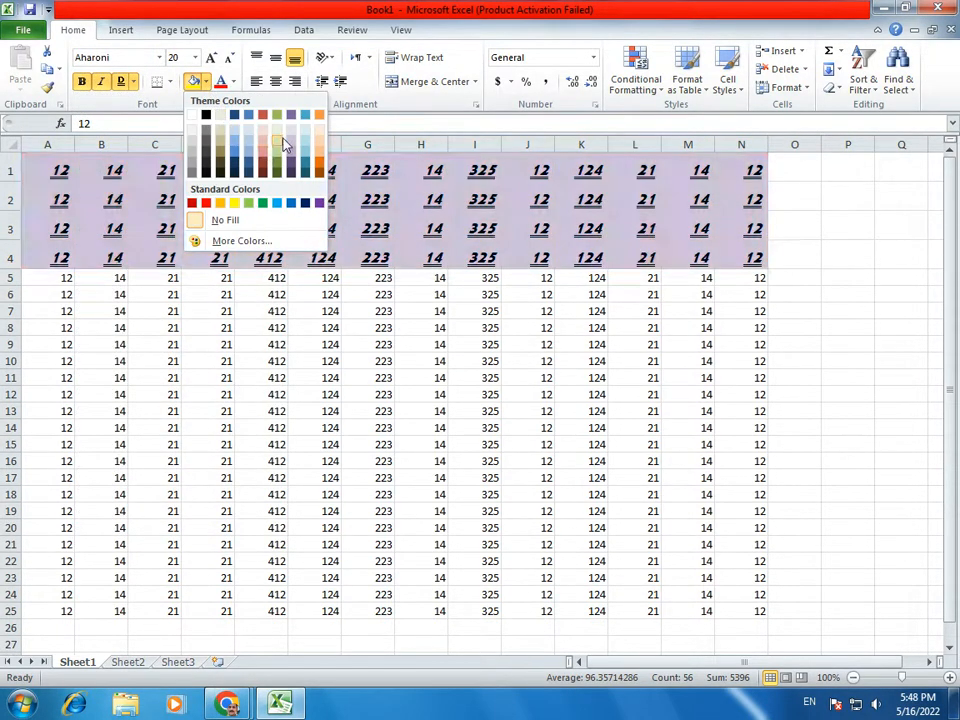
click(278, 143)
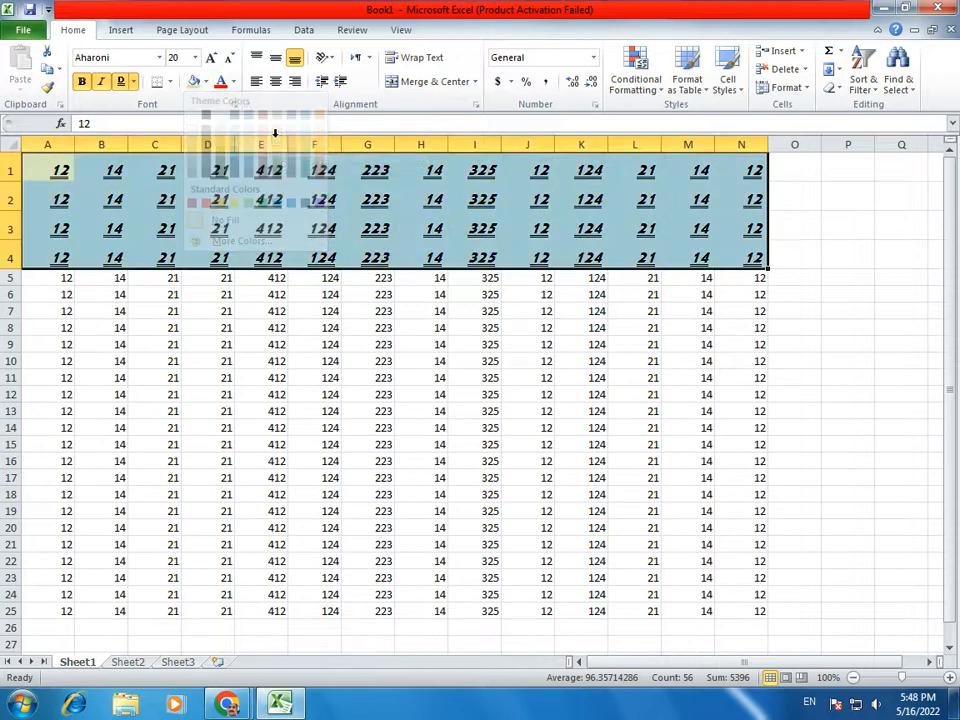
click(233, 81)
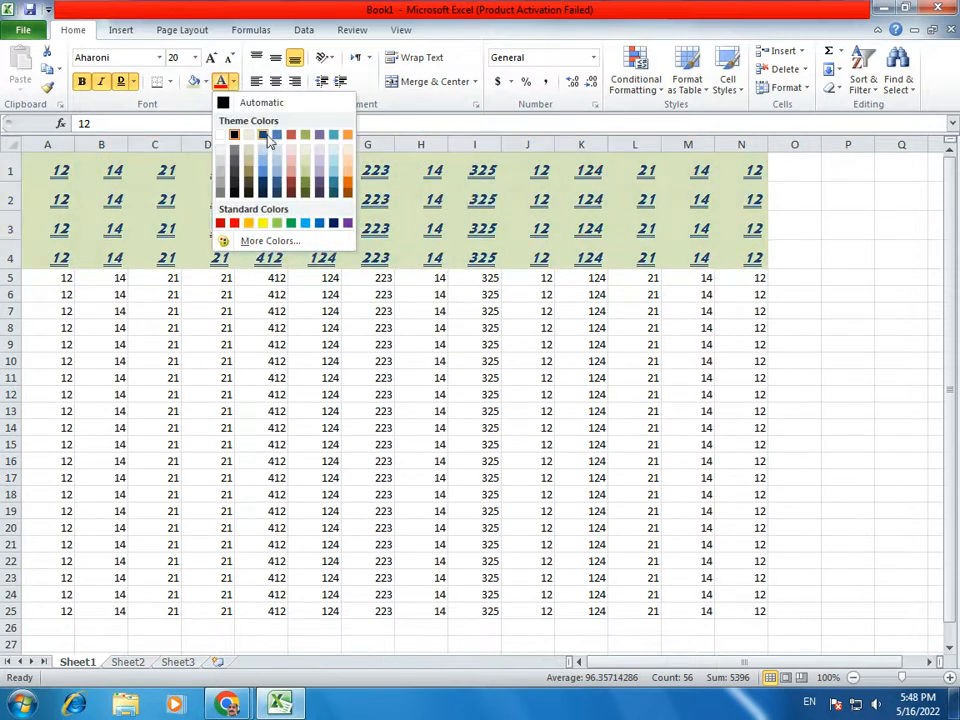
click(201, 101)
click(233, 81)
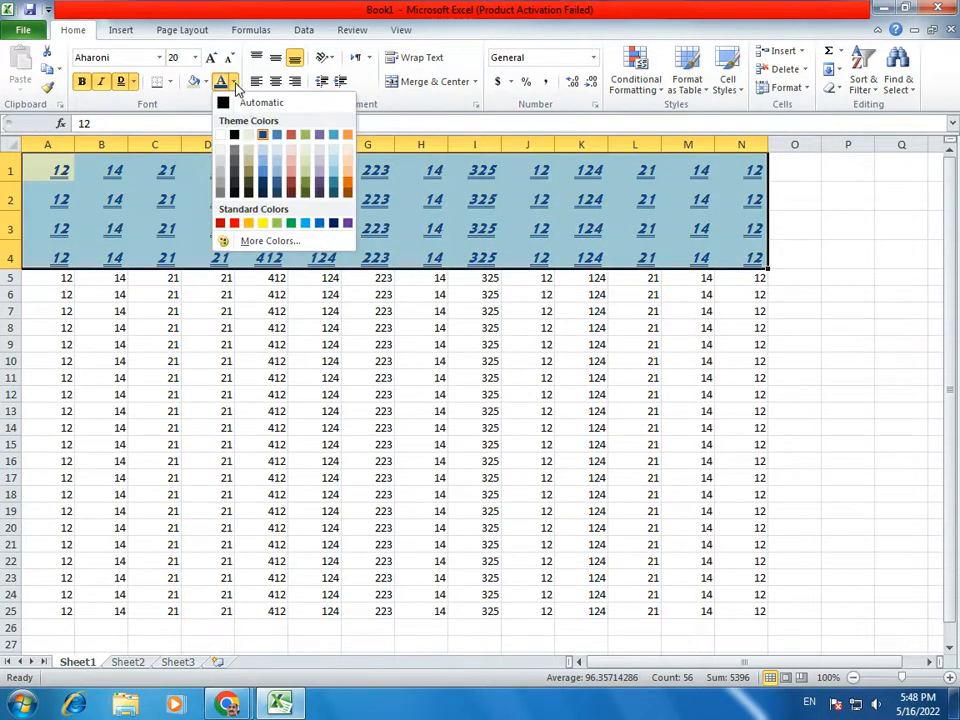
click(308, 197)
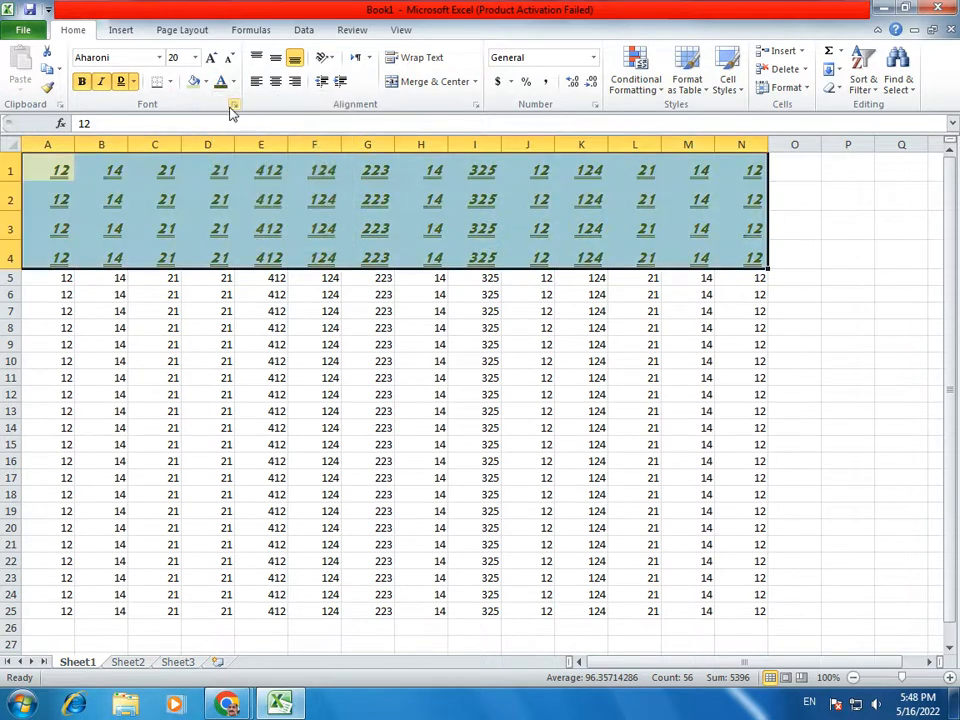
Change the fill of cells A1:N4 to light blue, and shrink then enlarge their font to size 26
click(205, 81)
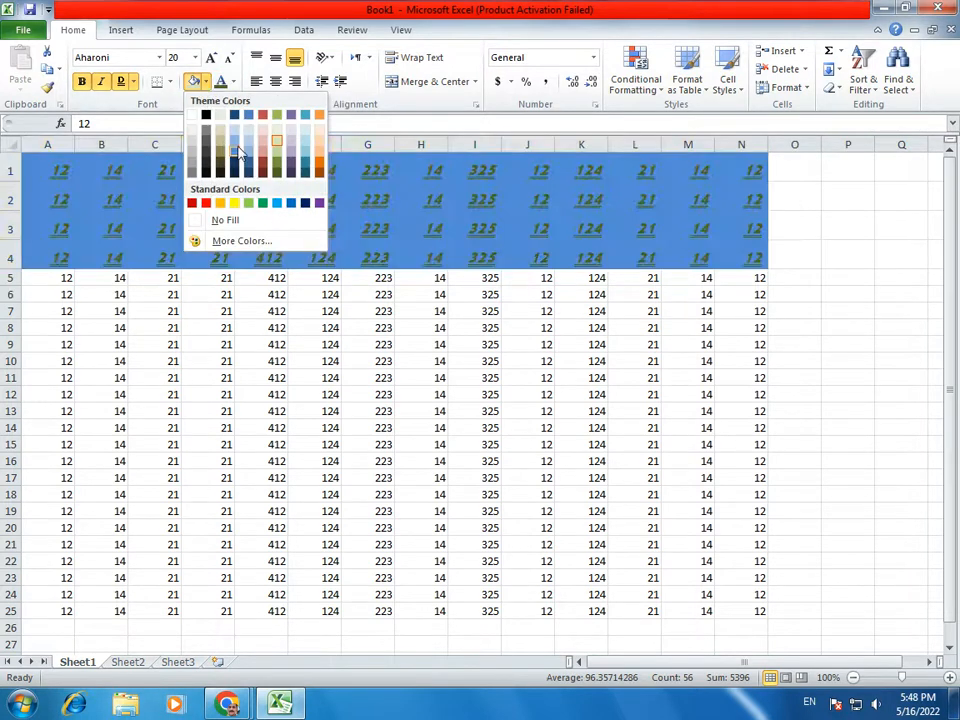
click(236, 145)
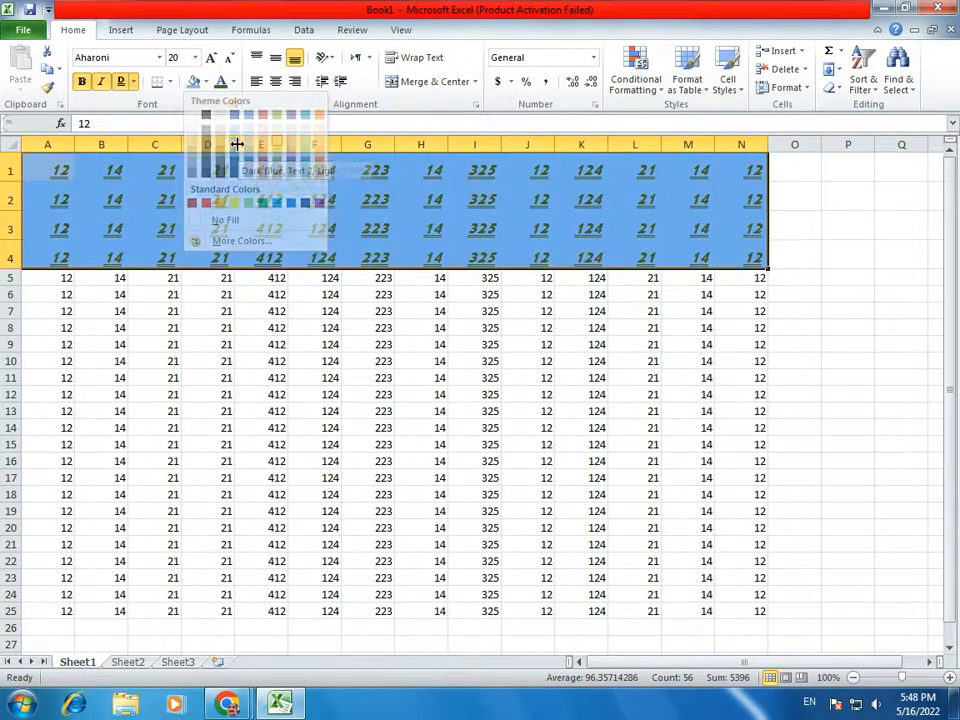
click(229, 58)
click(229, 58)
click(229, 58)
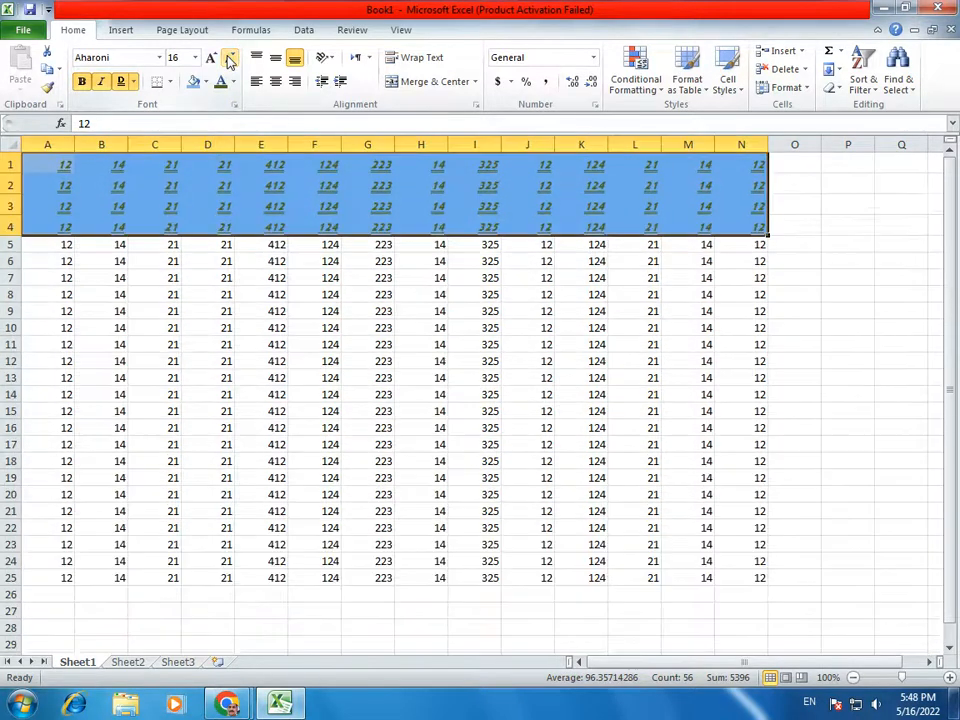
click(229, 58)
click(212, 58)
click(212, 58)
click(212, 58)
click(212, 58)
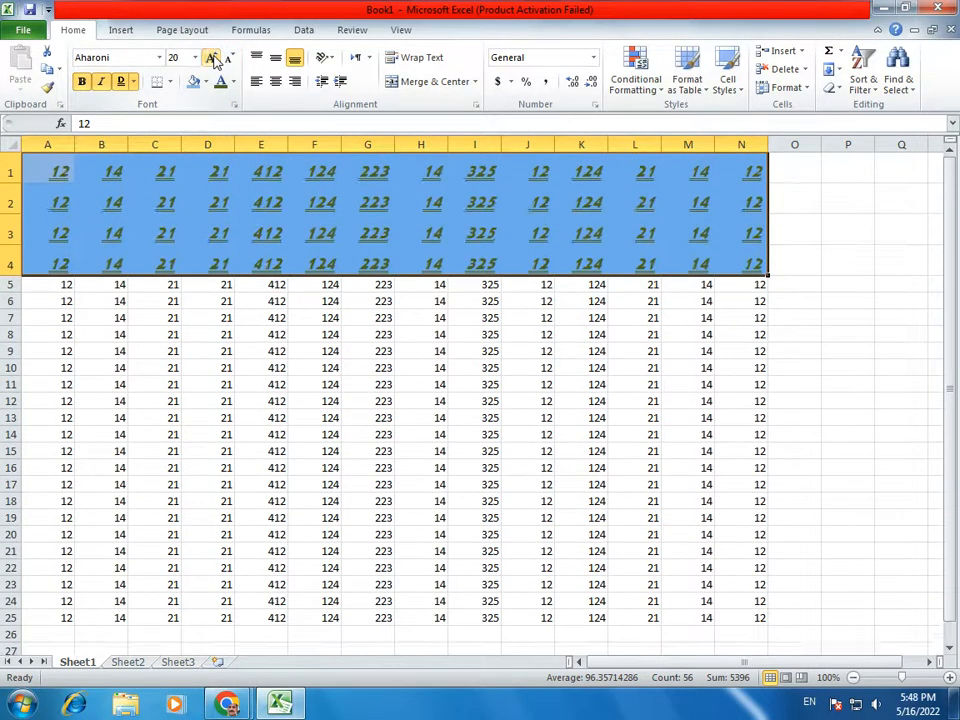
click(212, 58)
click(212, 58)
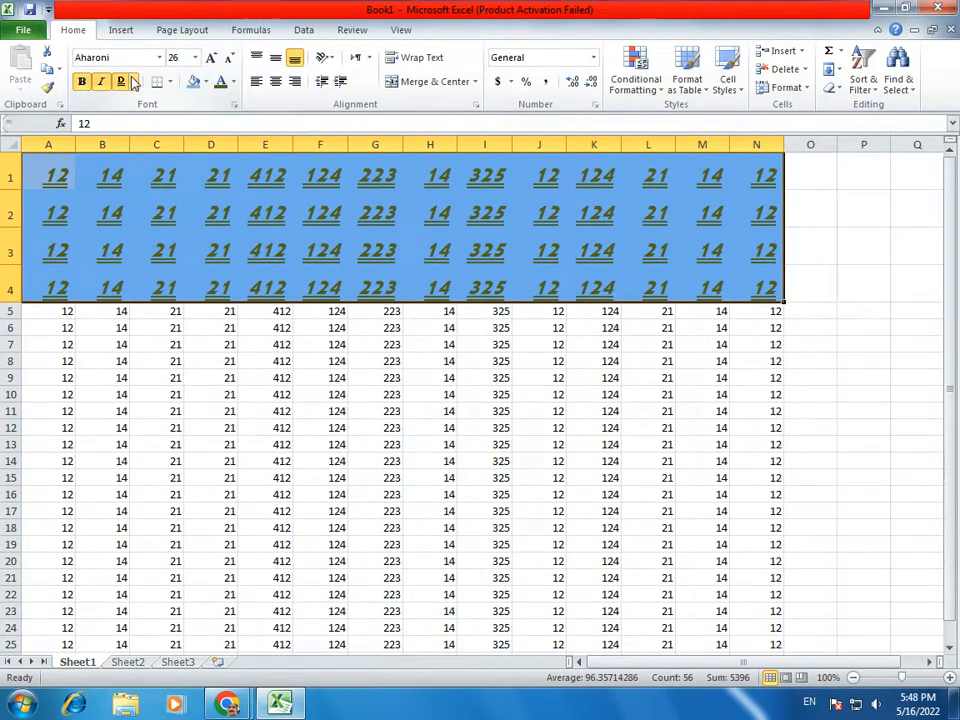
Apply all borders to cells A1:N4
click(171, 82)
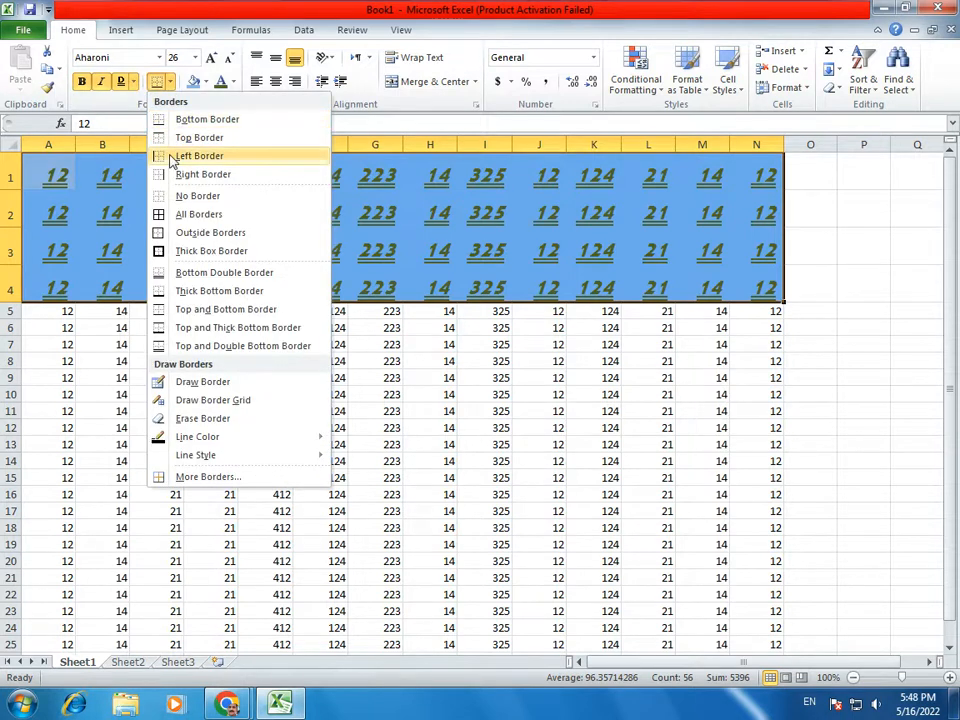
click(188, 216)
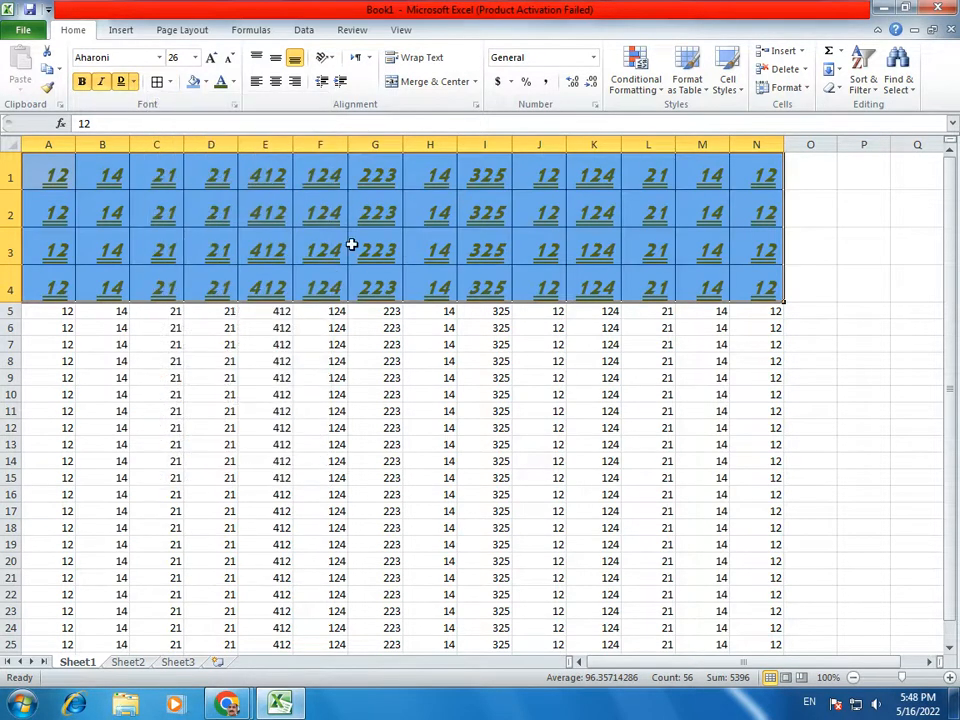
Apply outside borders to cells E7:I14
click(372, 285)
drag(272, 347, 465, 456)
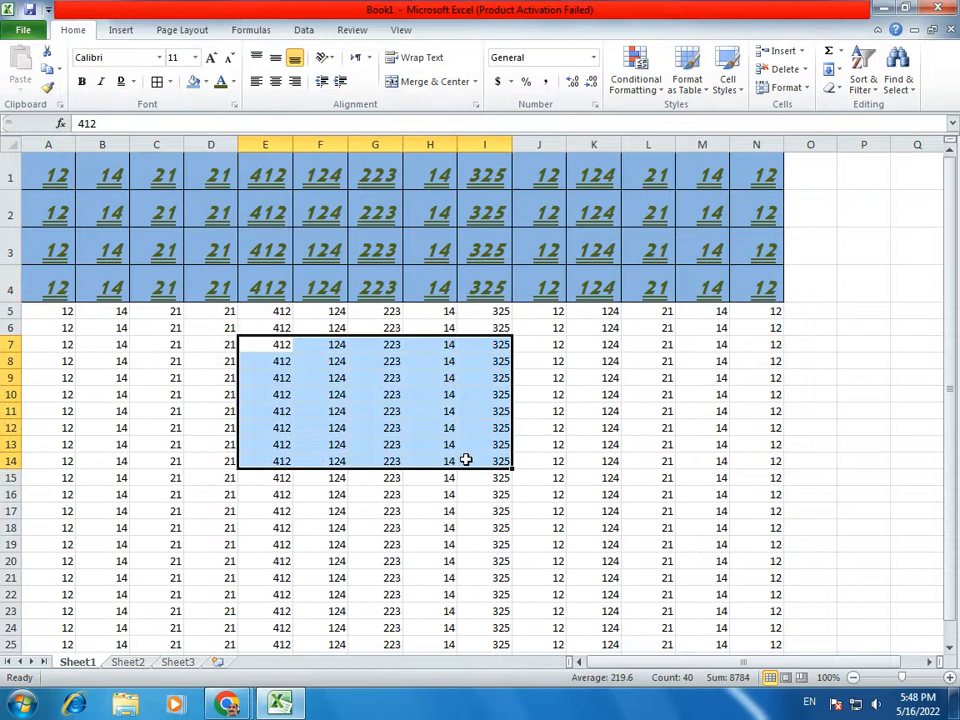
click(171, 82)
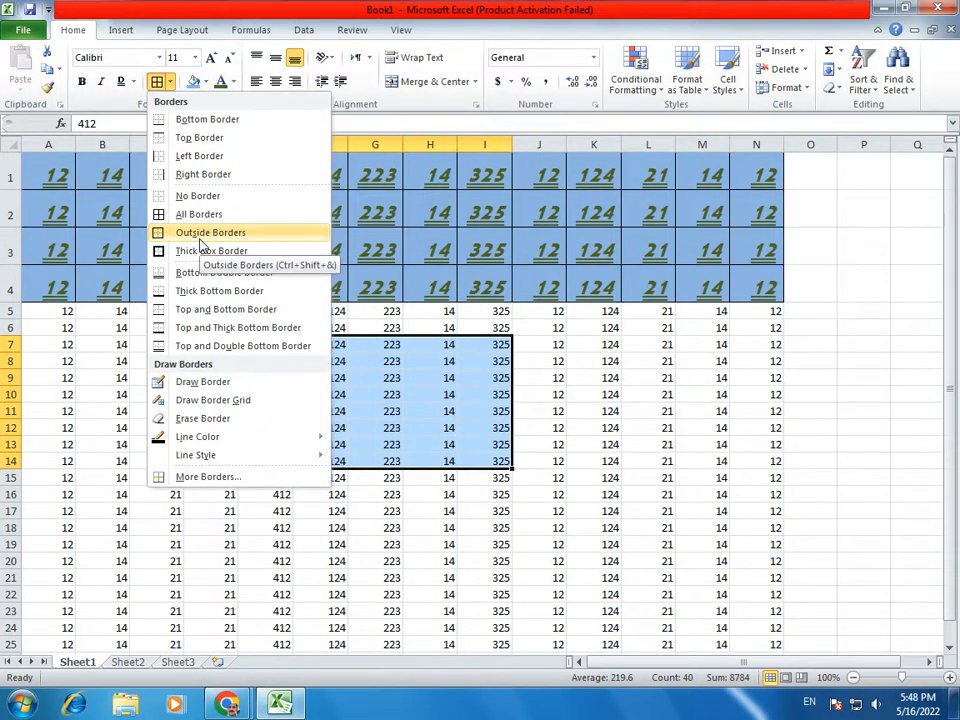
click(201, 236)
click(425, 510)
Apply a thick box border to cells M10:N13
drag(540, 378, 654, 444)
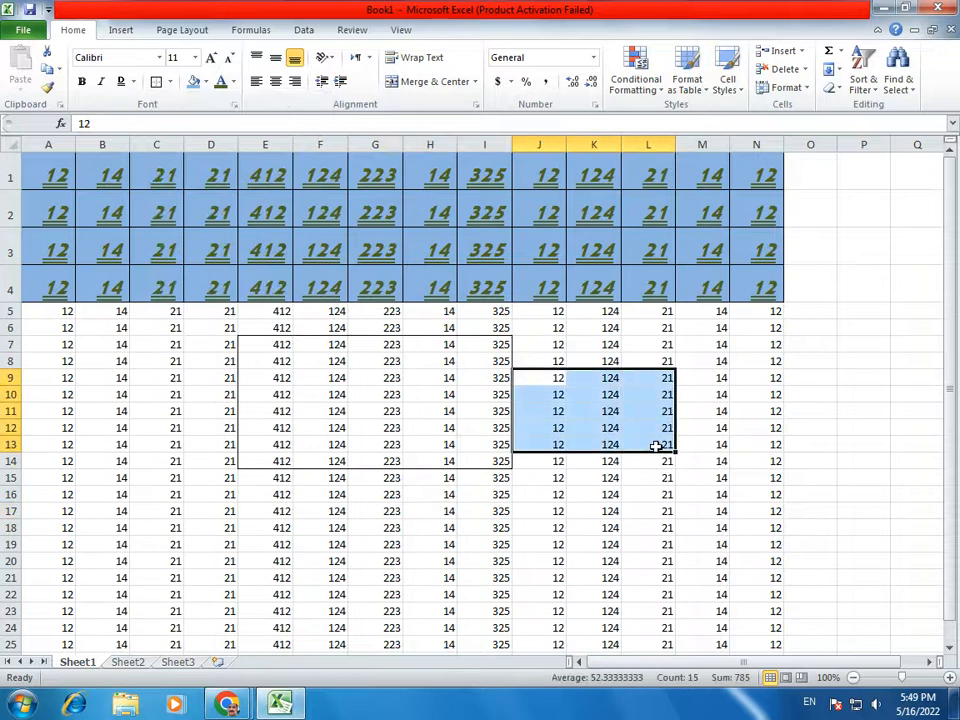
drag(702, 396, 762, 444)
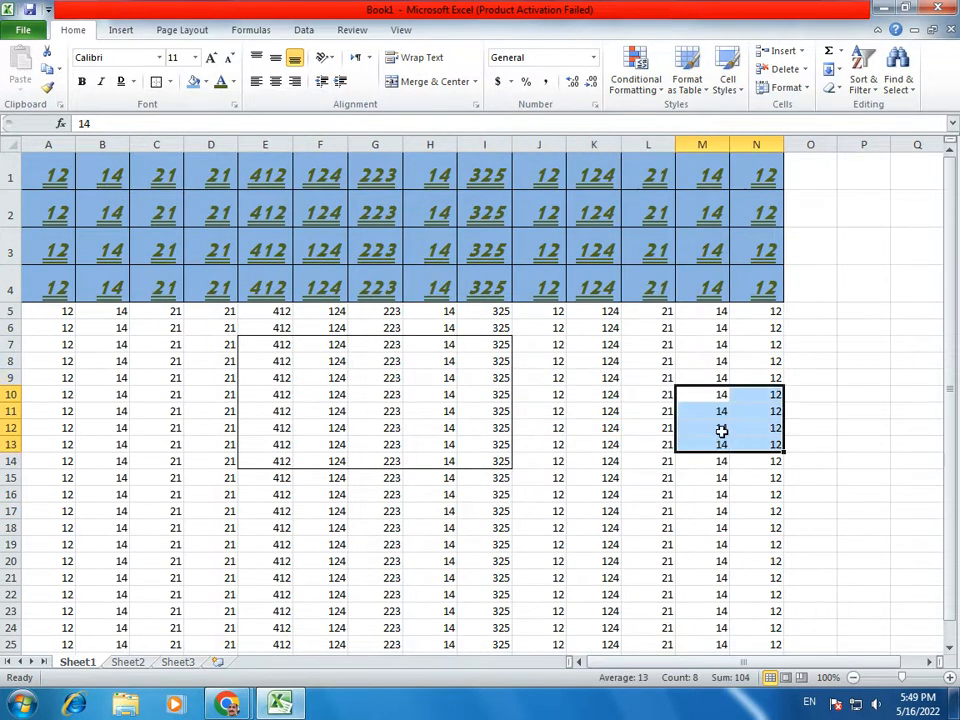
click(170, 82)
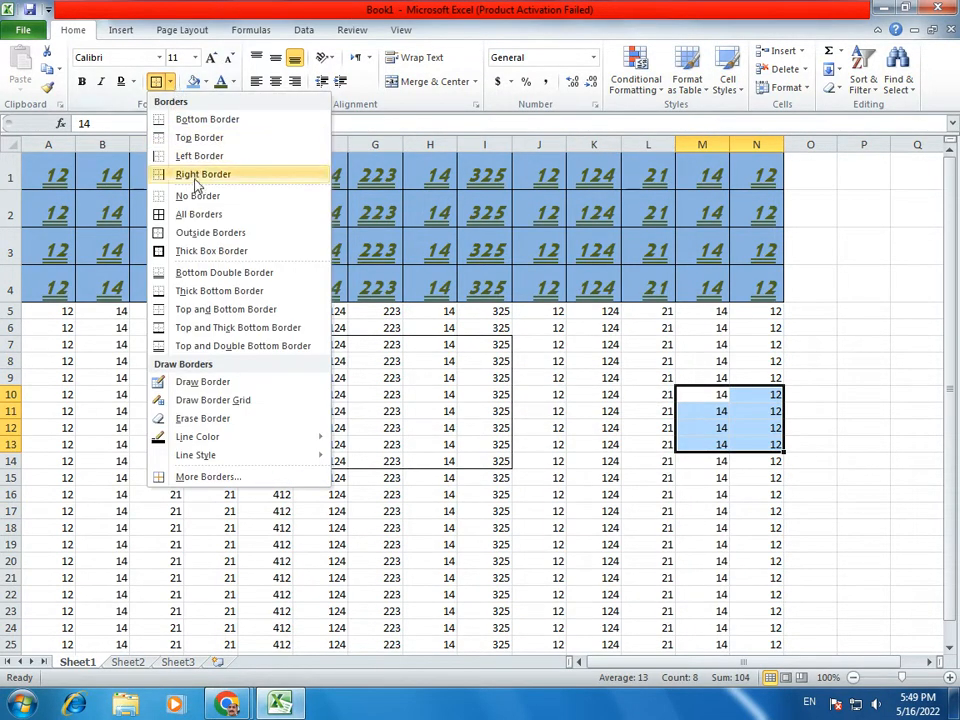
click(212, 252)
click(612, 482)
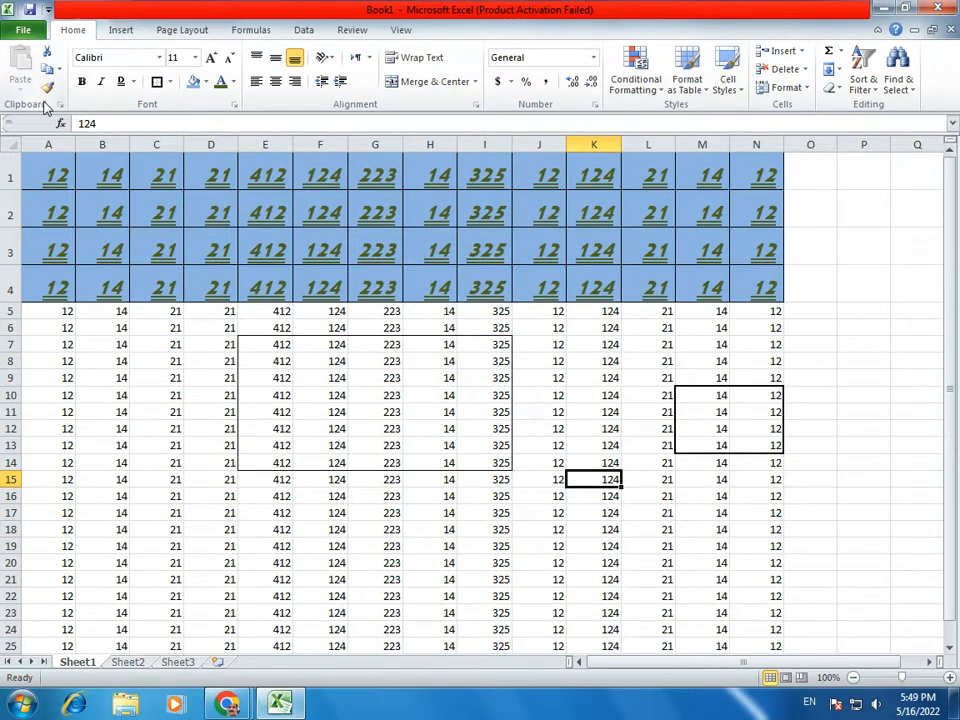
Cut cells J9:K12 and paste them into the empty area starting at cell O7
drag(279, 362, 343, 407)
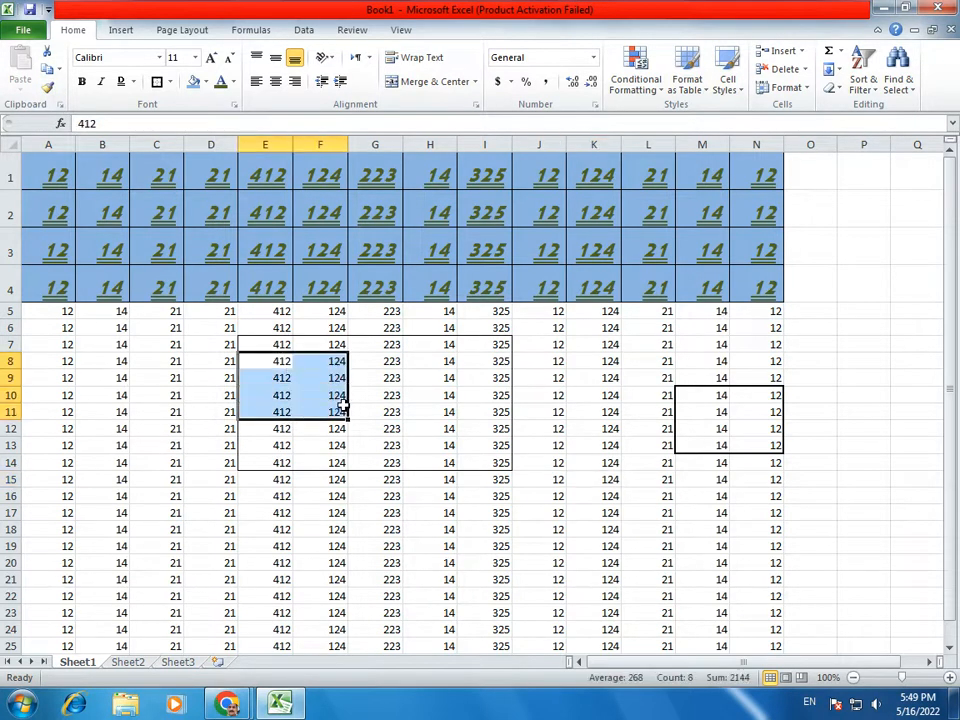
drag(556, 378, 611, 422)
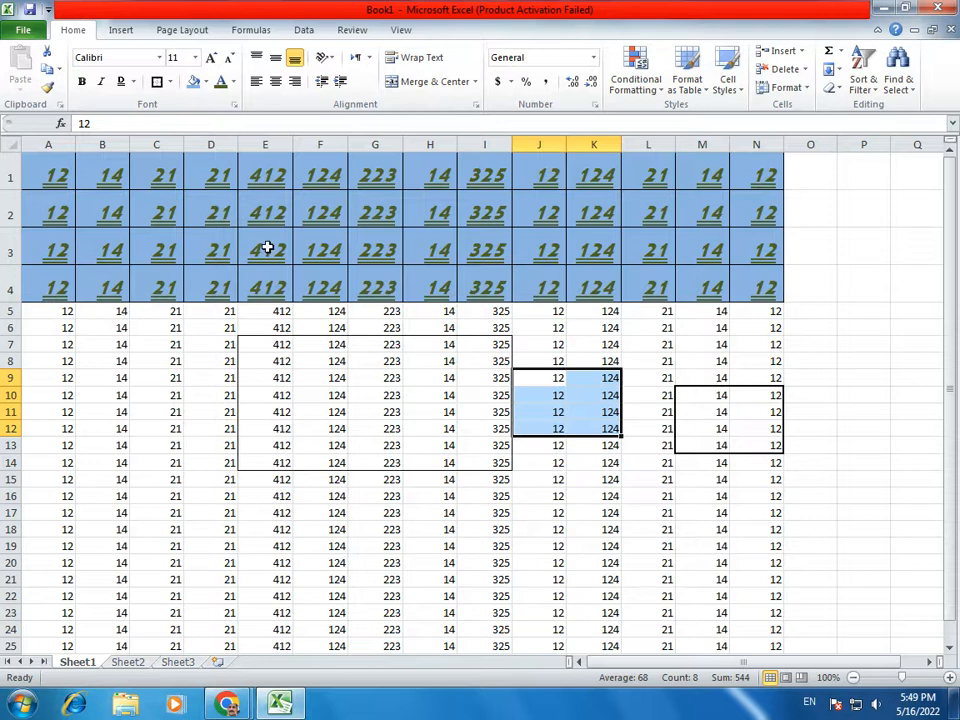
click(46, 53)
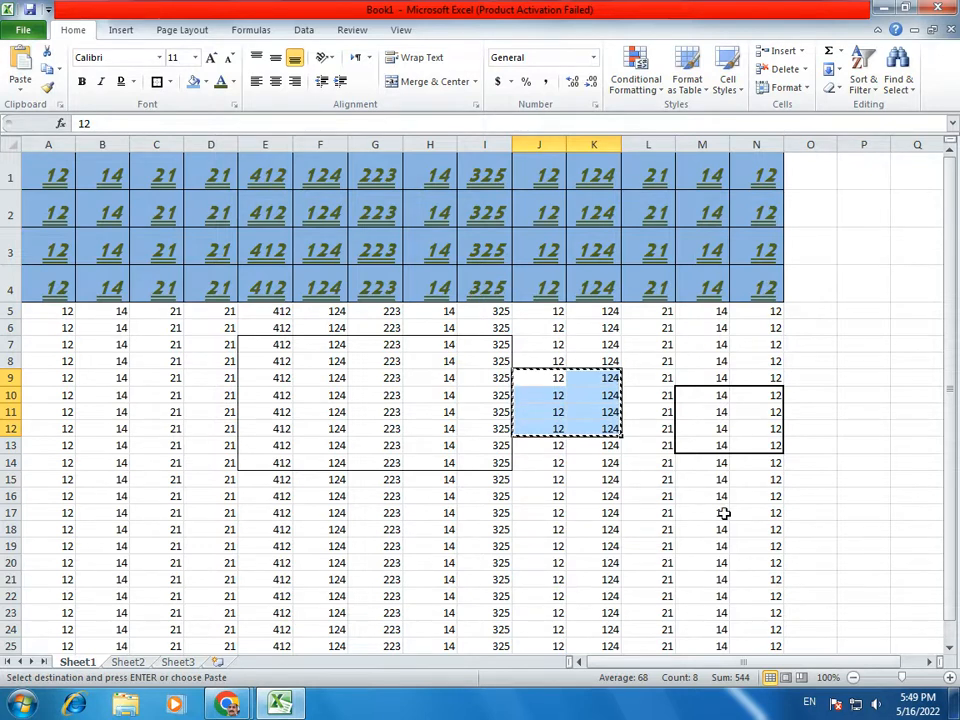
click(815, 344)
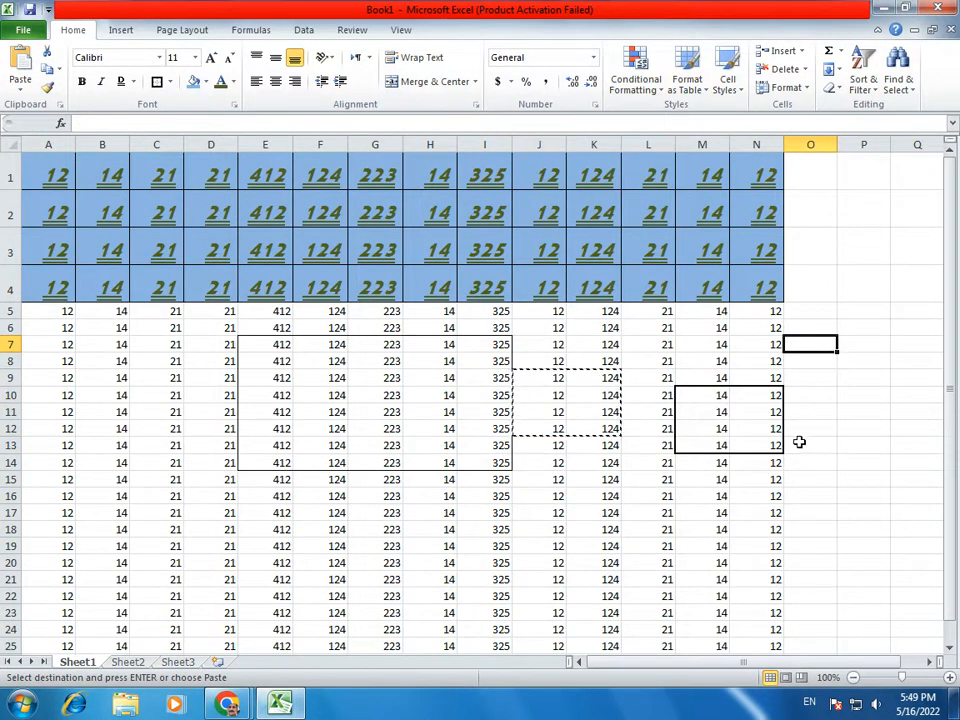
click(22, 62)
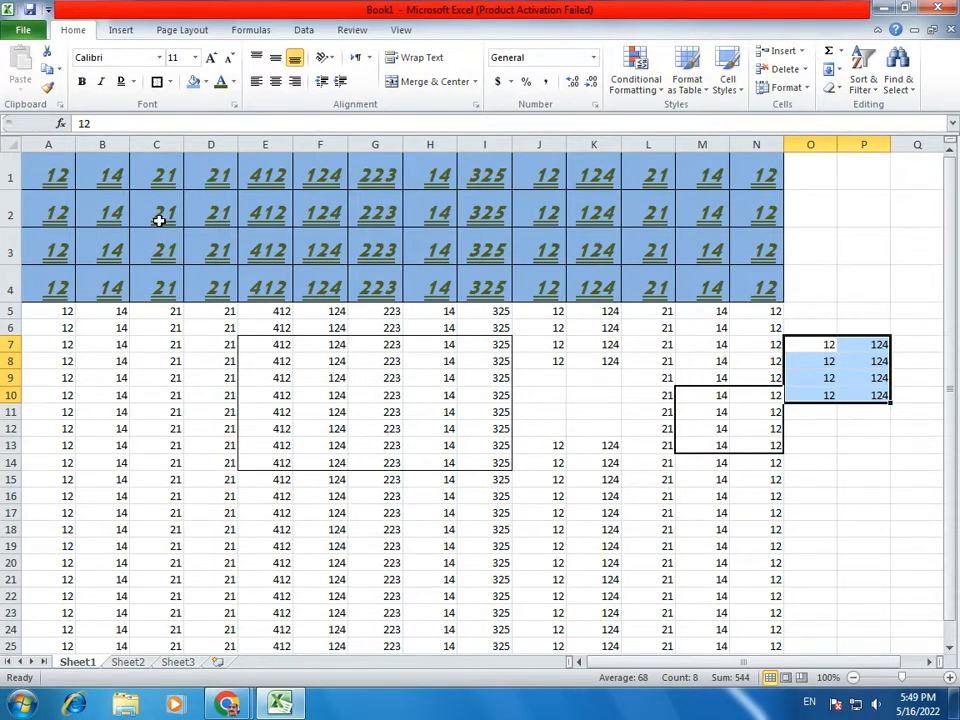
Cut the formatted cells C2:D3 and paste them starting at cell P16
drag(161, 216, 215, 245)
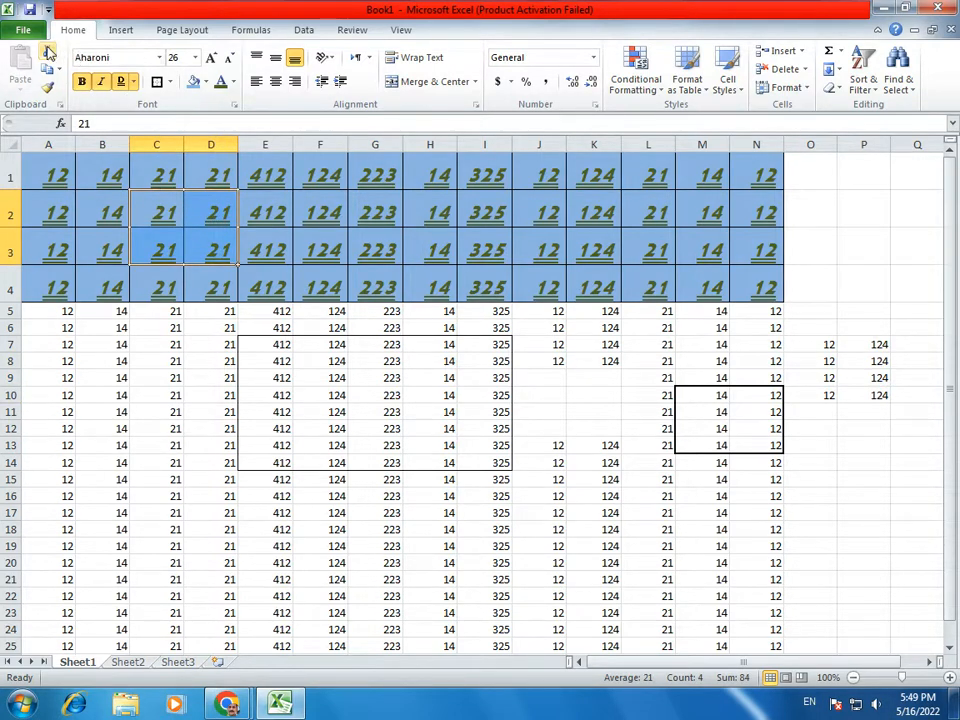
key(ctrl+c)
click(863, 493)
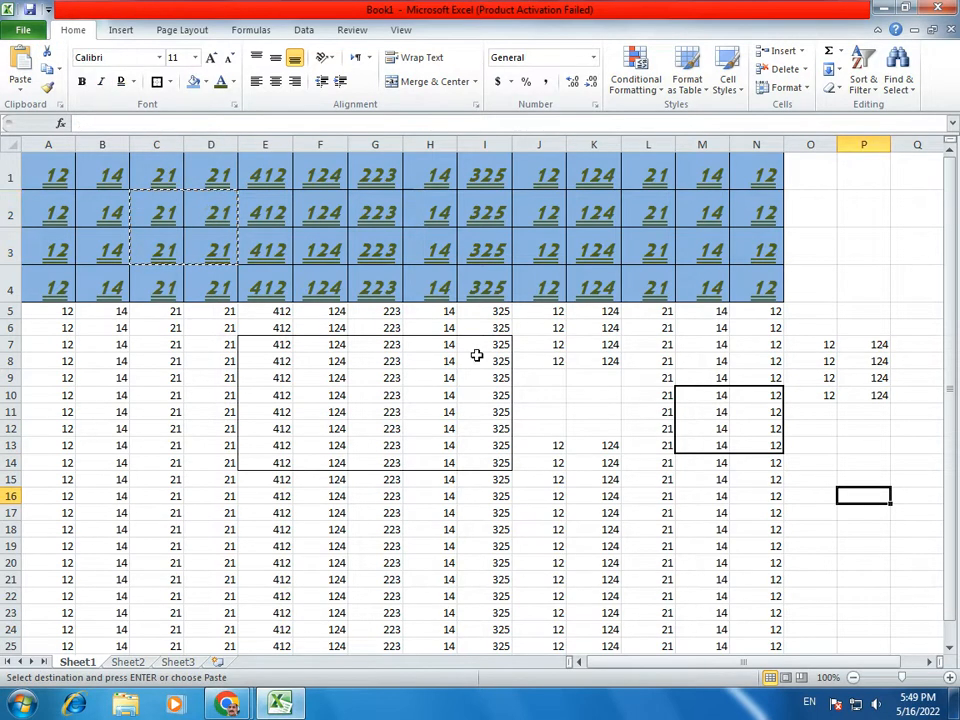
click(19, 72)
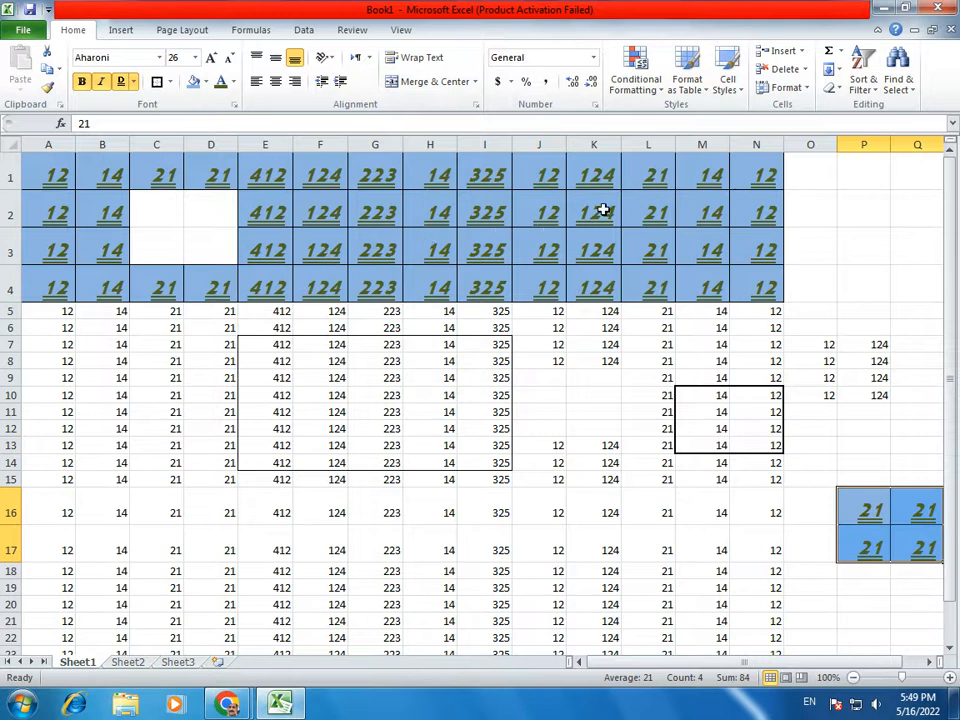
Copy the formatted cells L1:M2 and paste them starting at cell O22
click(660, 183)
drag(660, 183, 701, 208)
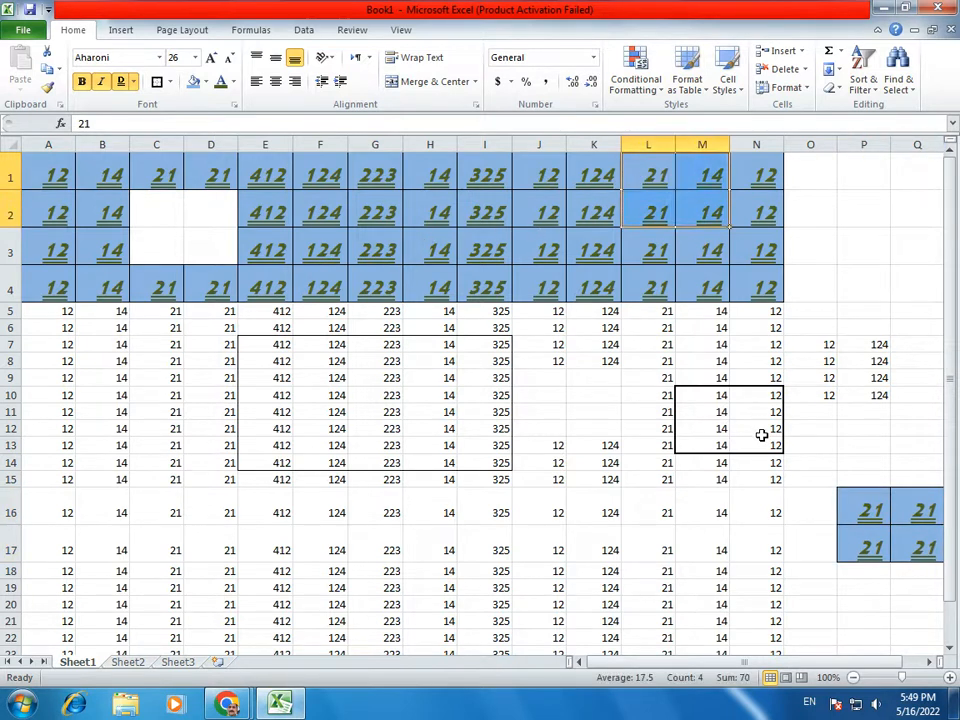
click(46, 68)
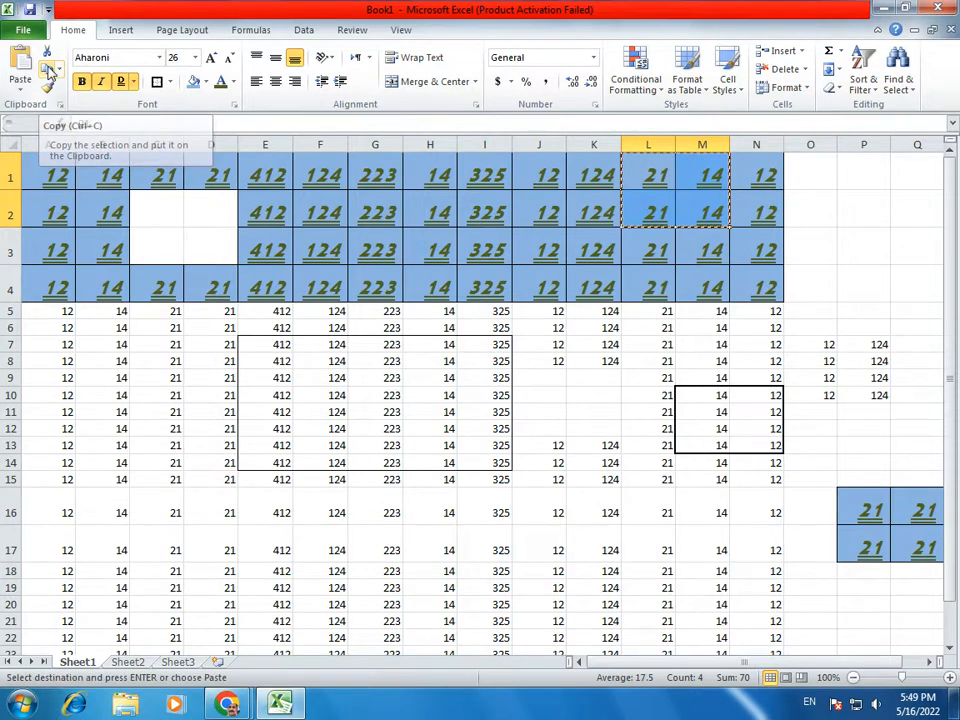
scroll(849, 557, down, 1)
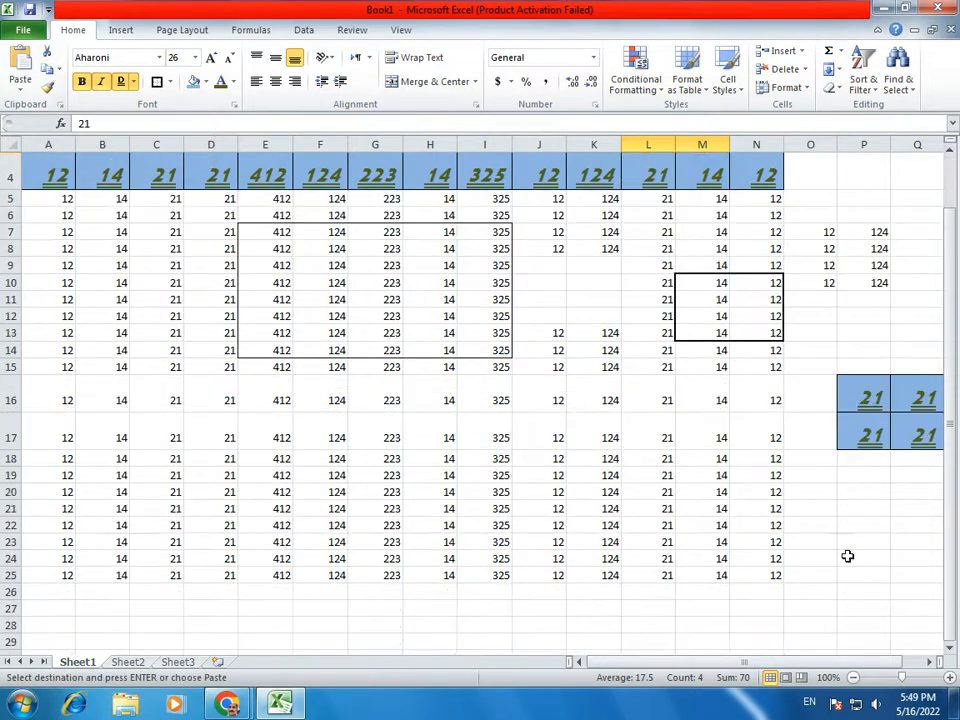
click(799, 522)
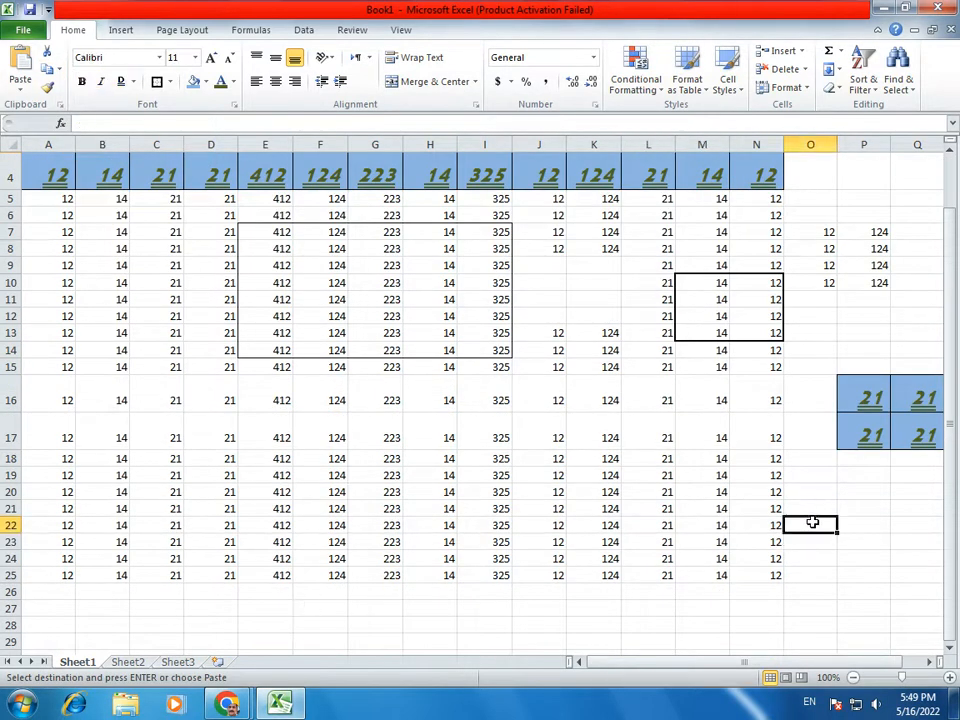
click(21, 64)
click(643, 476)
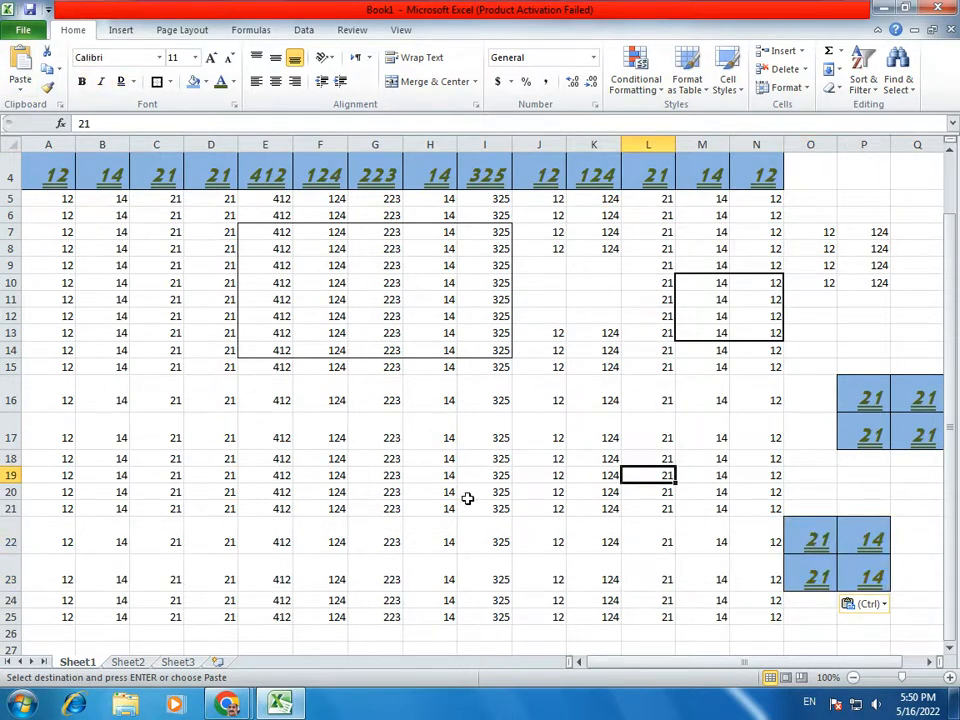
Copy the formatted cell K4 and paste it into the empty cell K11
scroll(467, 498, up, 1)
click(584, 287)
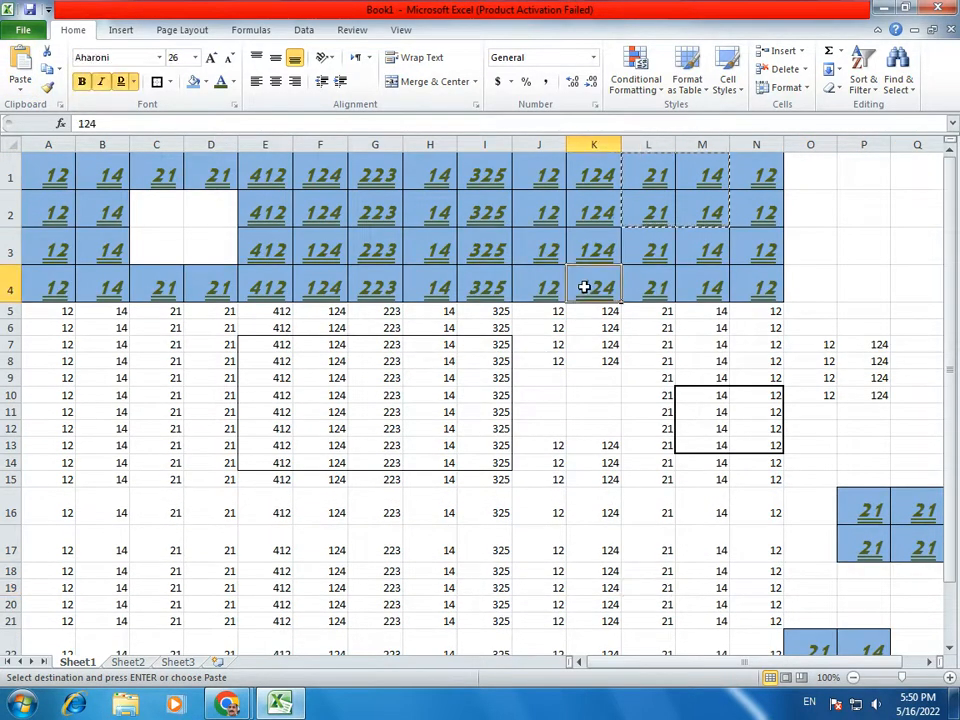
click(46, 68)
click(599, 406)
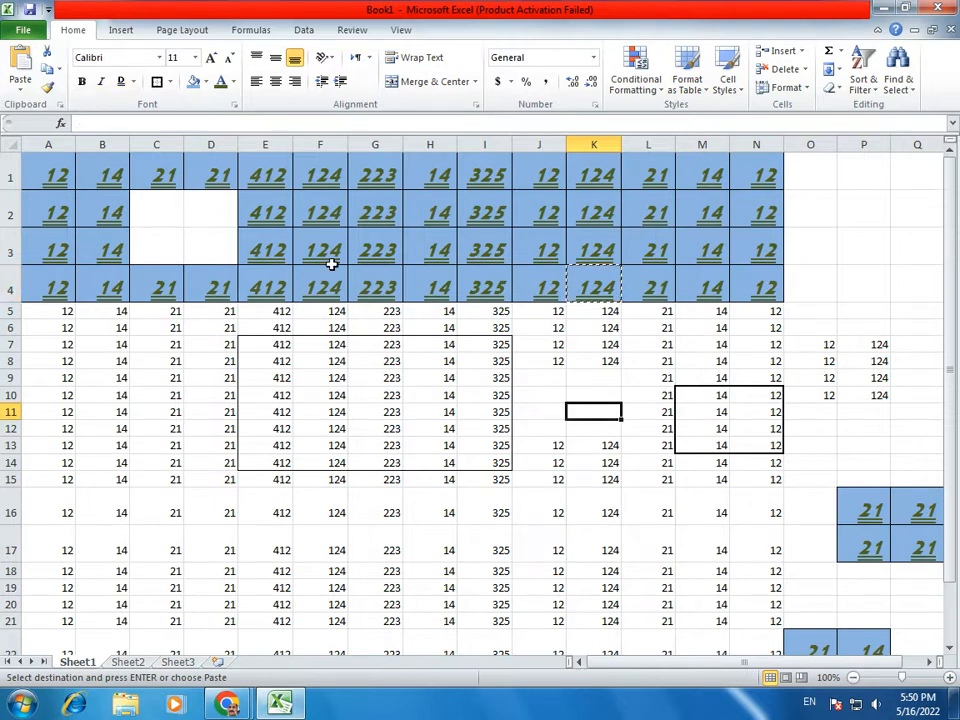
click(22, 68)
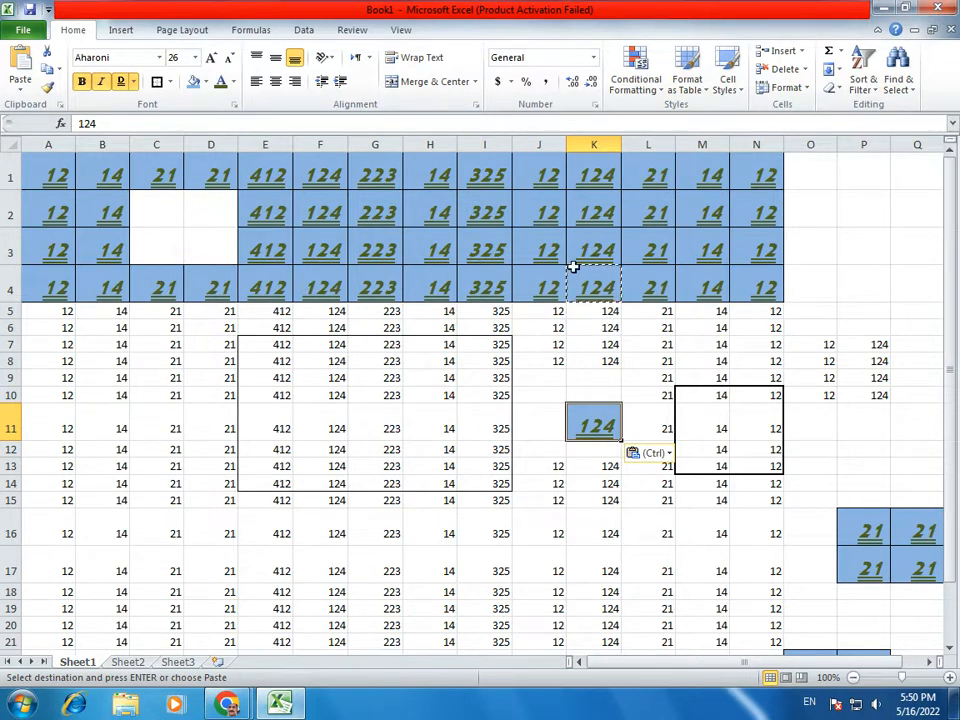
Copy the formatted cells H2:I3 and paste them over the numbers starting at cell C13
key(ctrl+c)
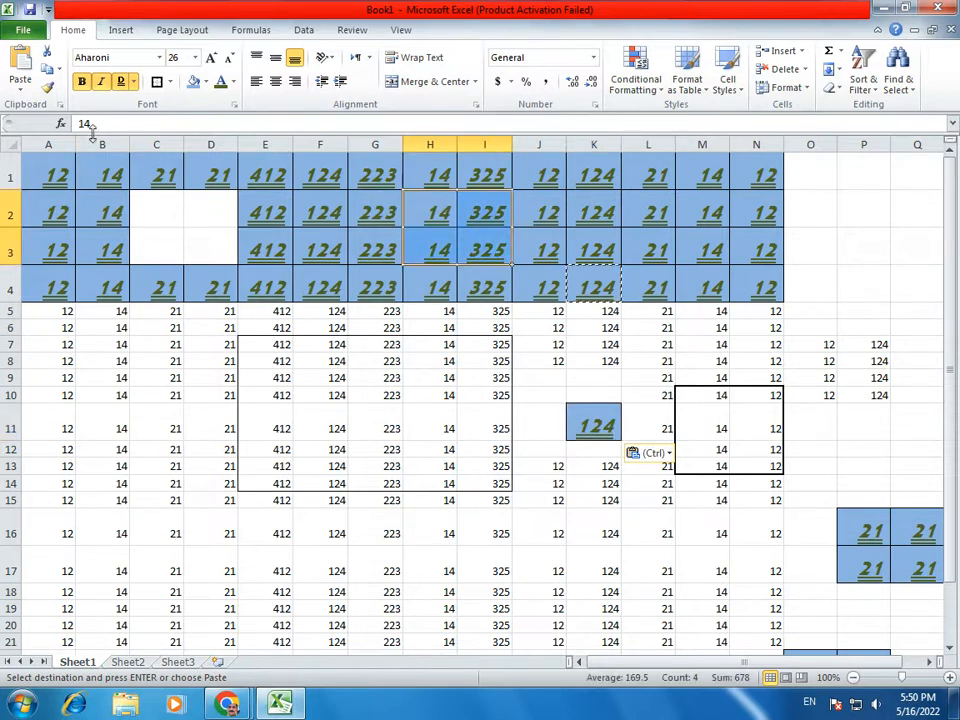
click(578, 243)
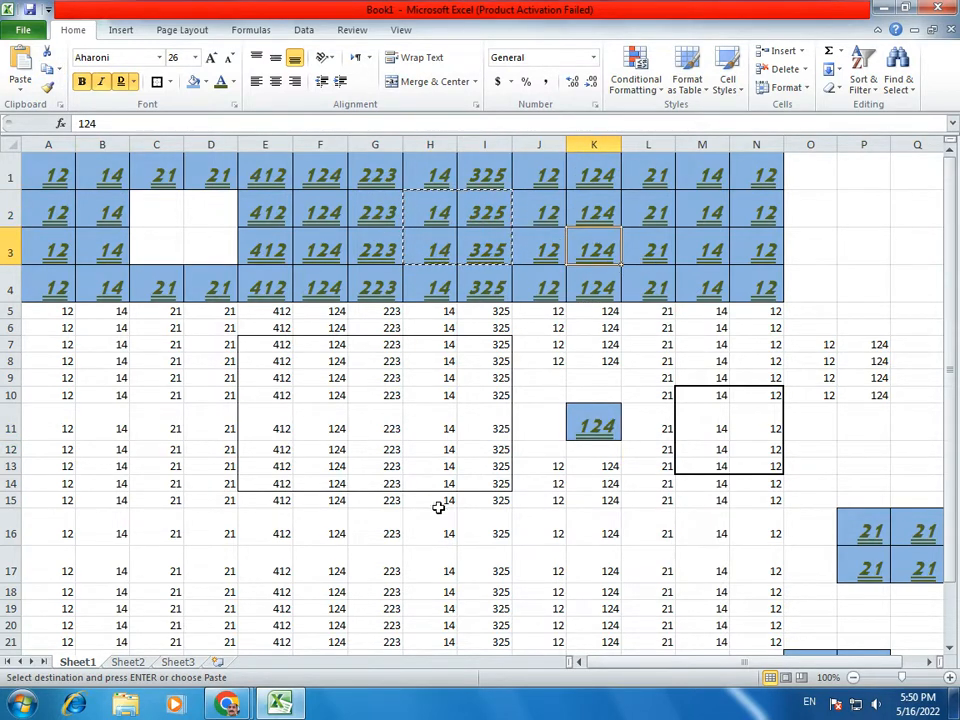
click(157, 462)
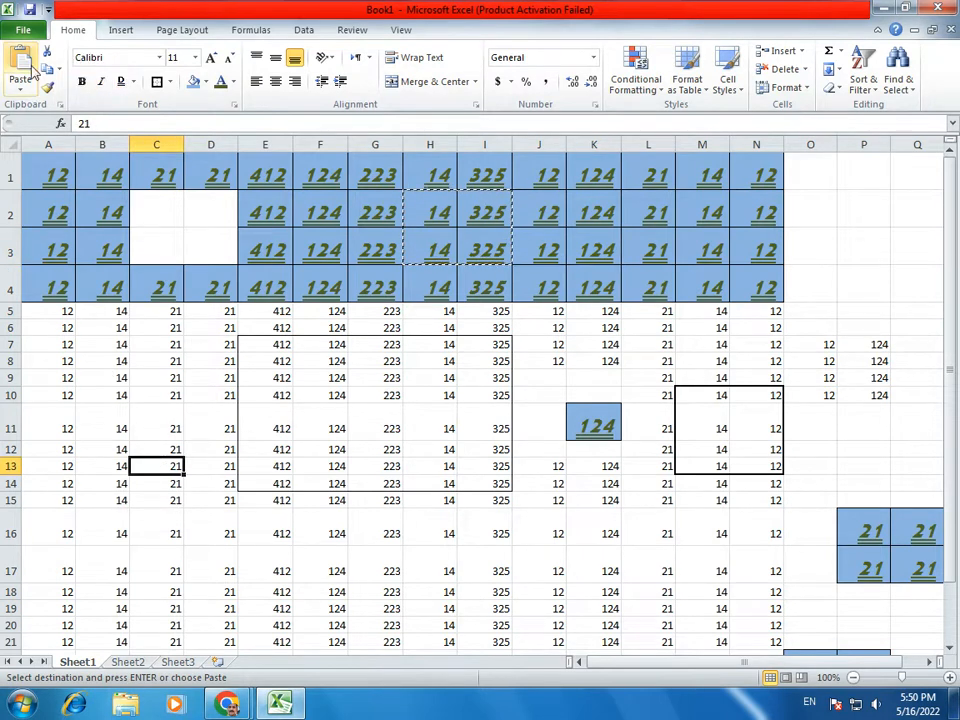
key(ctrl+v)
Paste further copies of cells H2:I3 starting at cells G11, I14 and M15
click(376, 407)
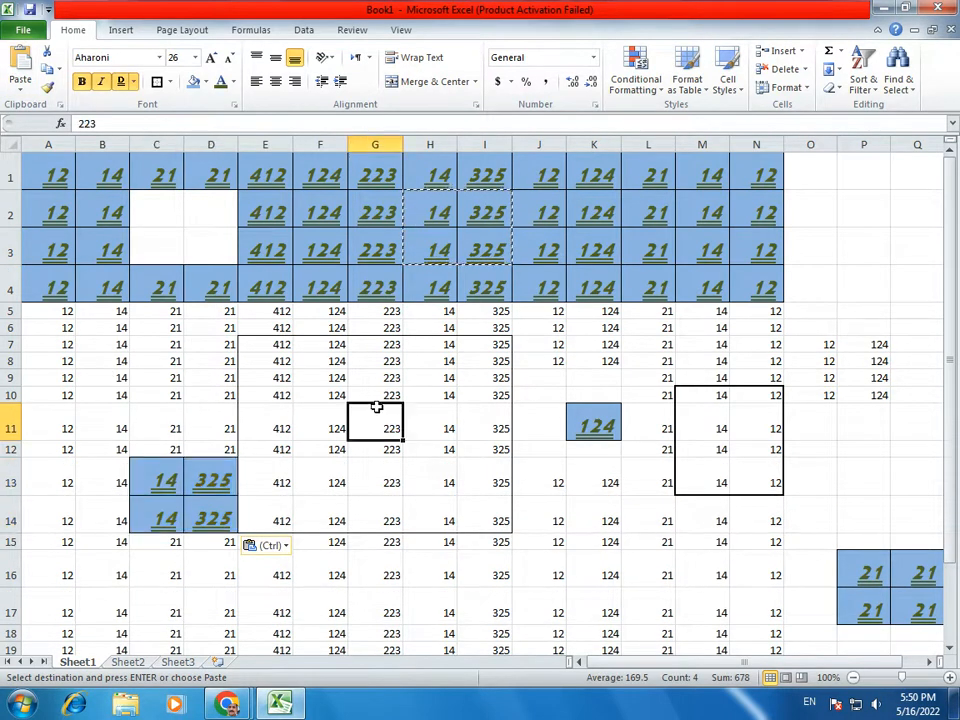
click(19, 72)
click(484, 540)
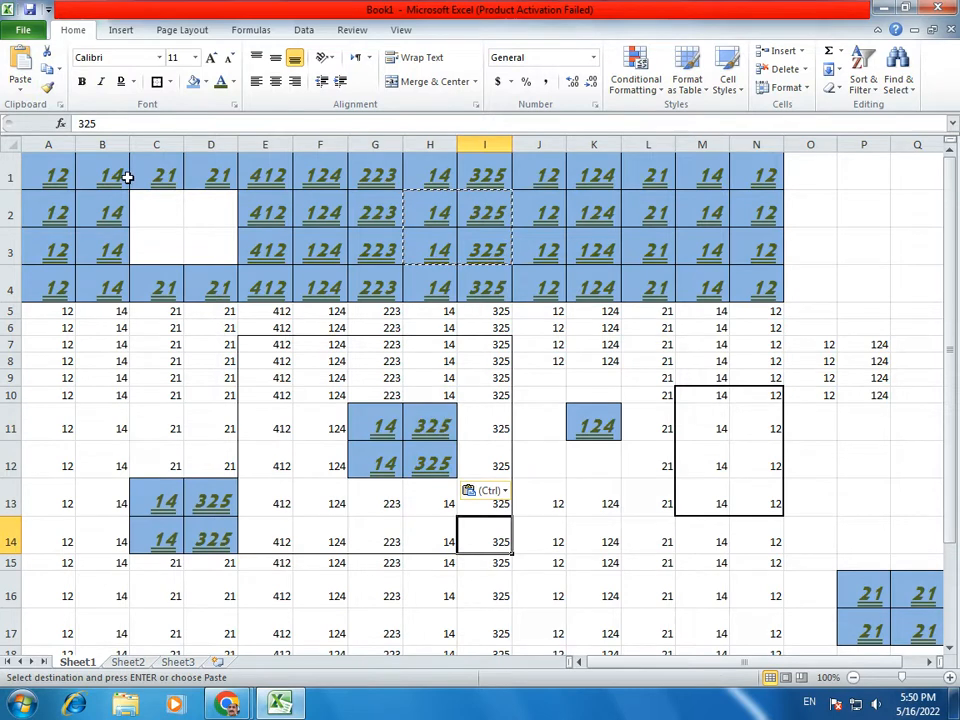
click(19, 72)
click(686, 570)
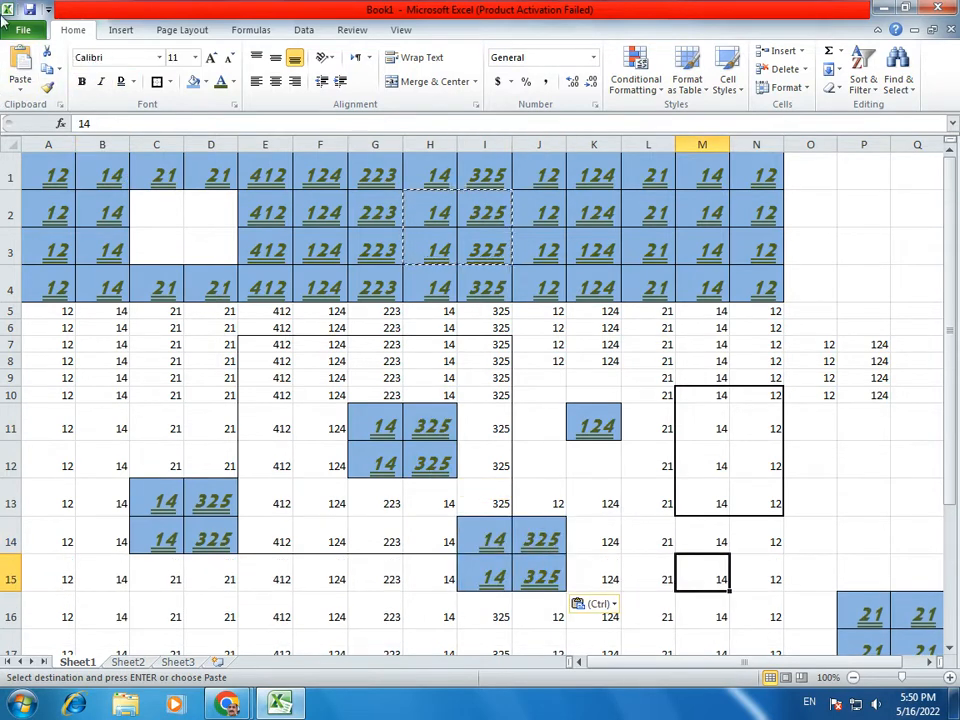
click(22, 72)
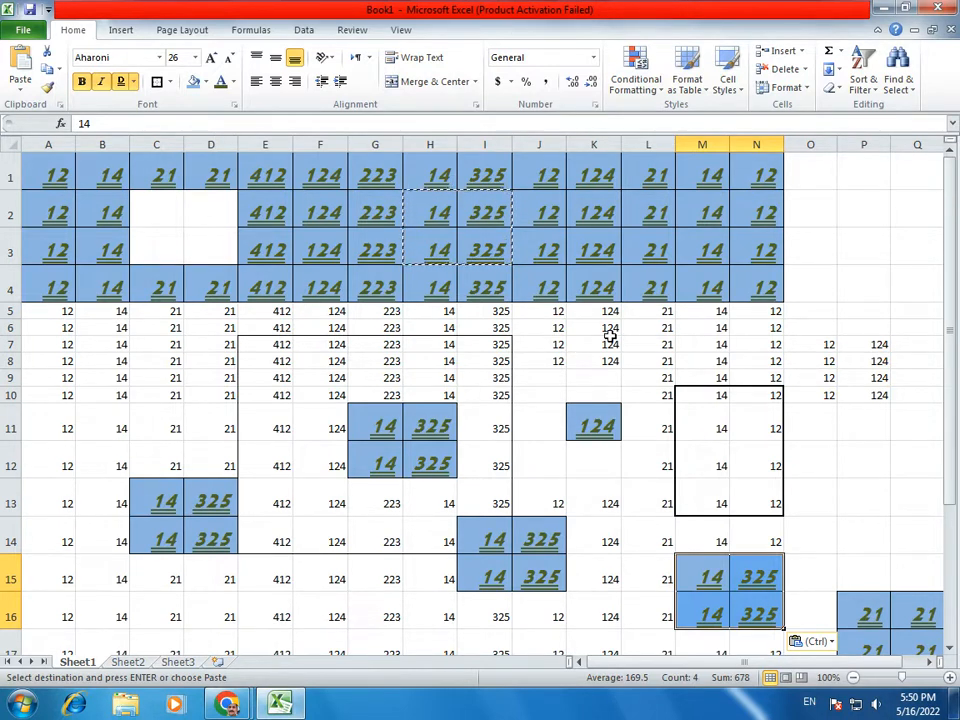
Copy the unformatted cells K6:M7 and paste them starting at cells B6 and J3
drag(611, 330, 722, 343)
click(46, 51)
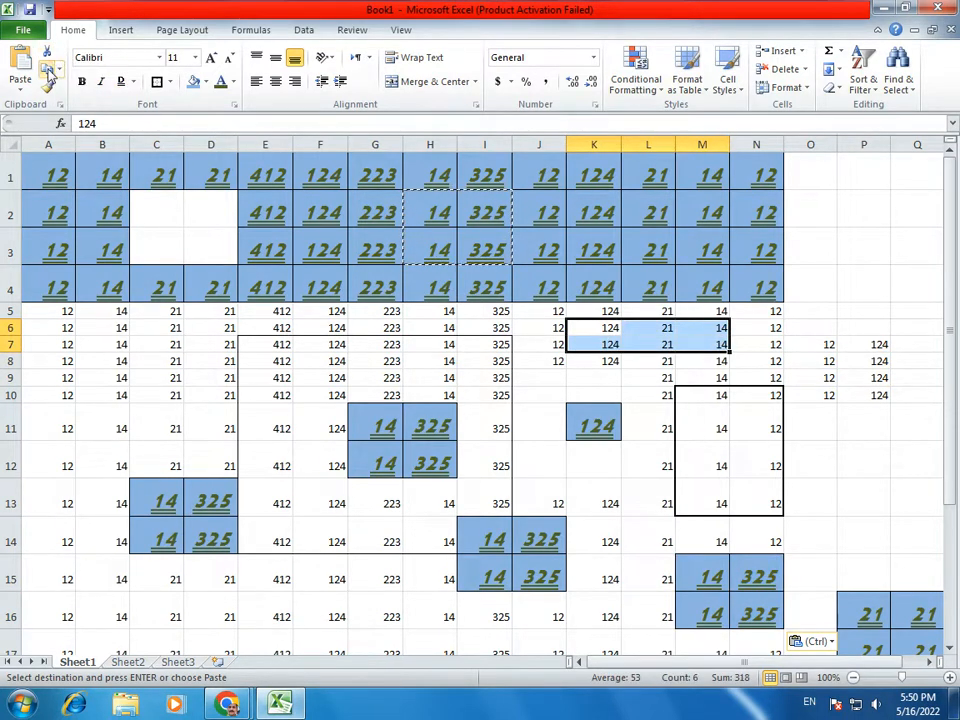
click(78, 330)
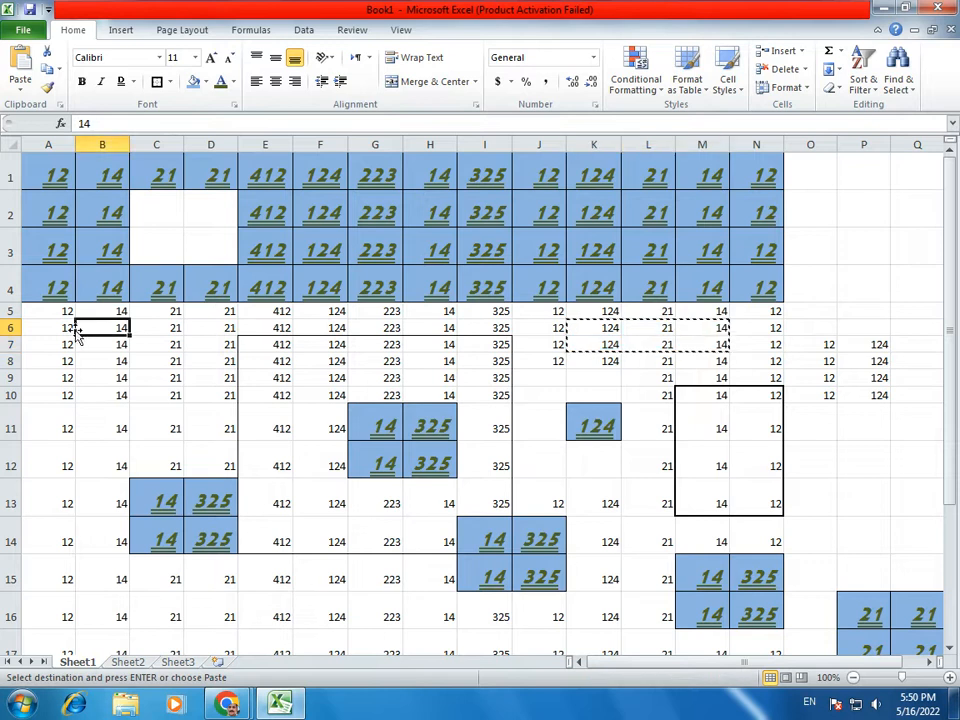
click(20, 68)
click(513, 240)
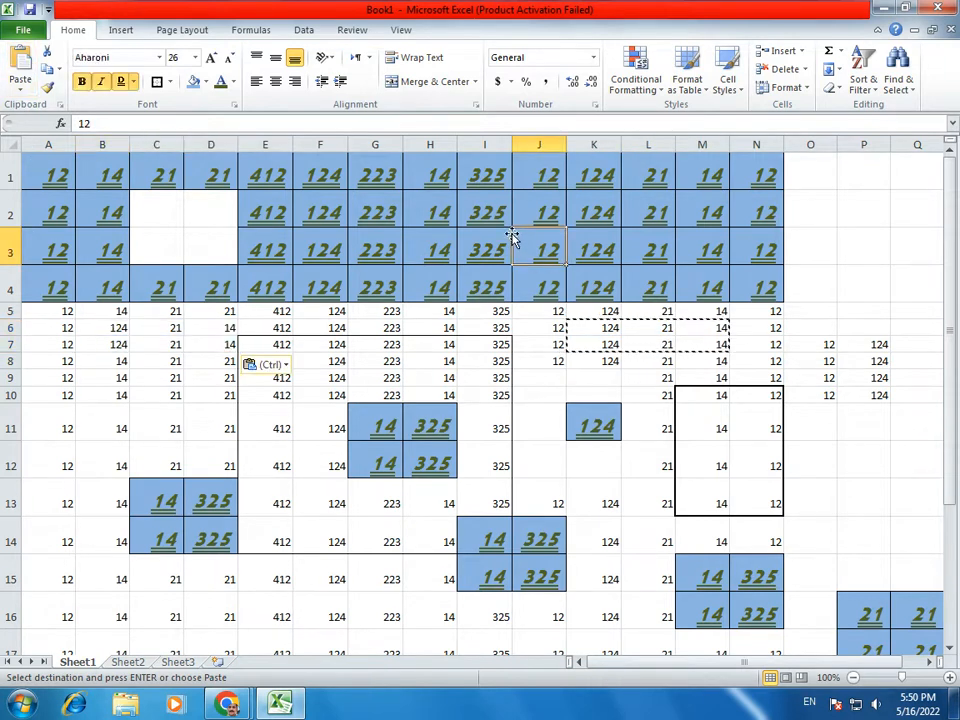
click(20, 68)
Enter the text ECS in the empty cell O3 beside the formatted table
click(812, 344)
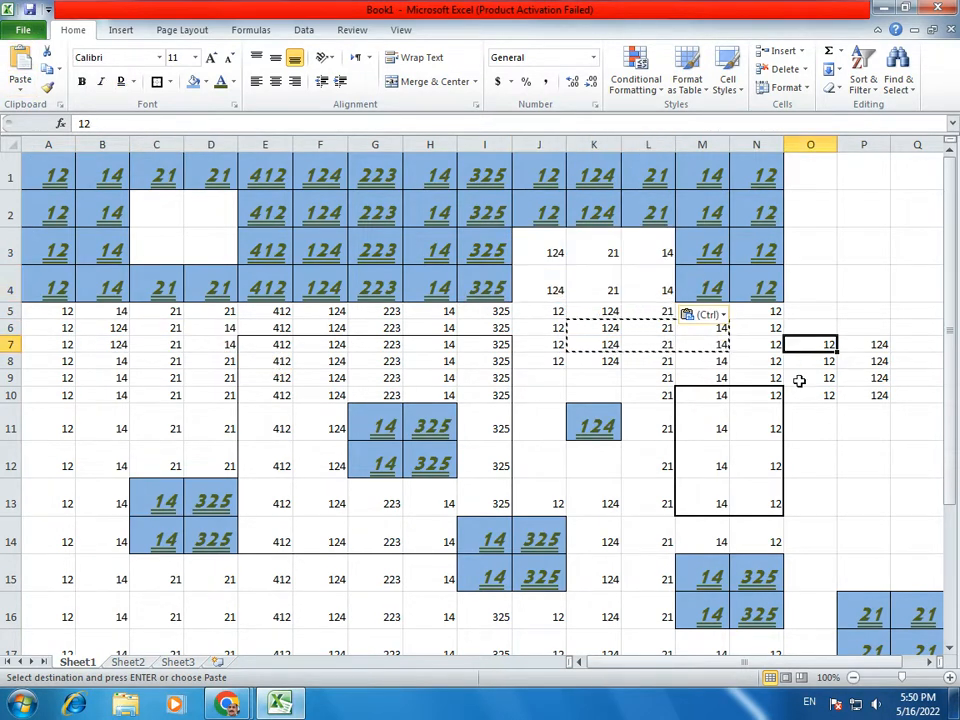
click(812, 245)
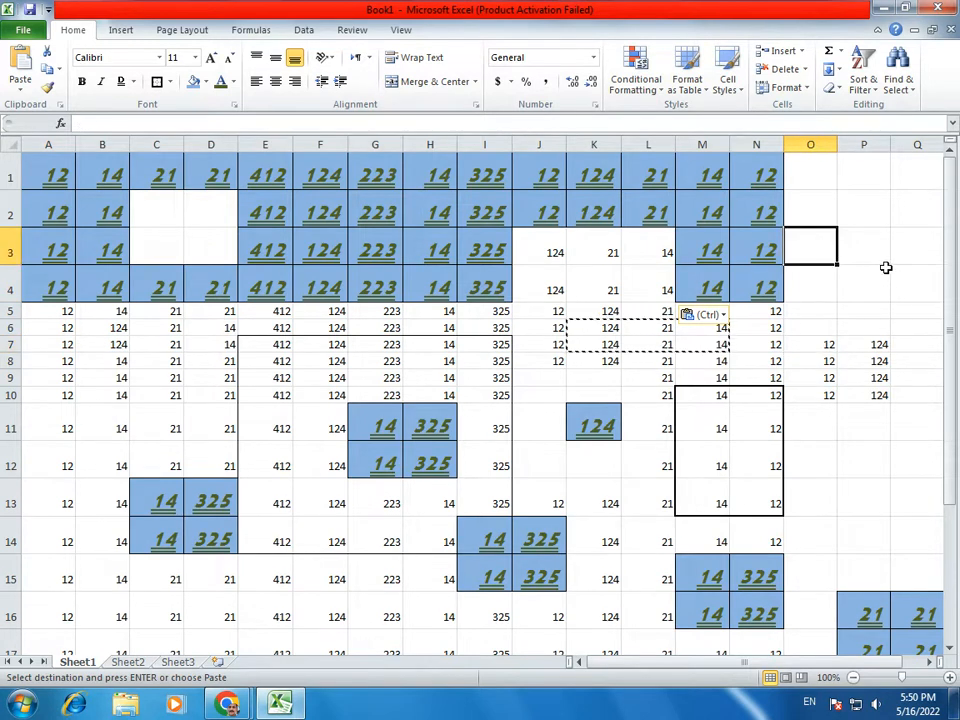
click(880, 278)
click(829, 253)
key(BackSpace)
text(e)
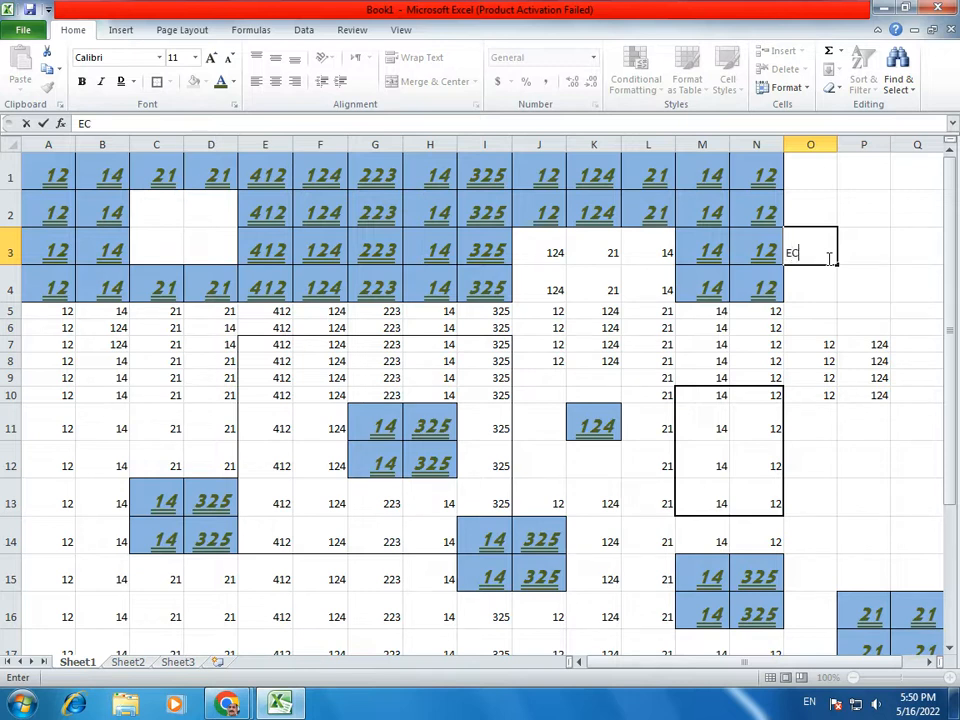
text(CS)
click(841, 297)
click(810, 251)
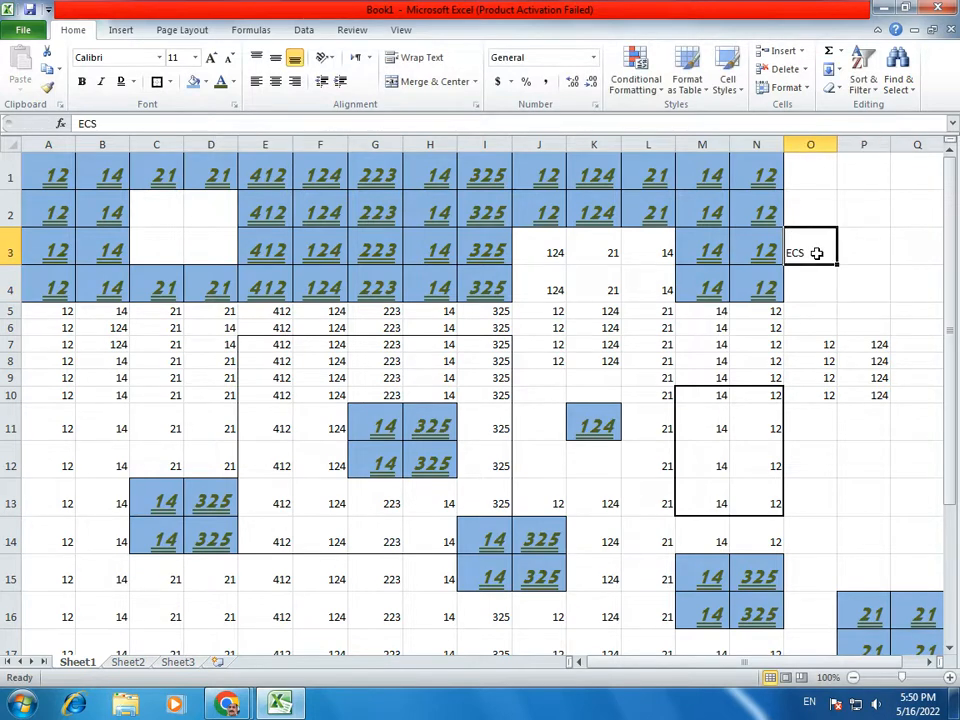
click(806, 310)
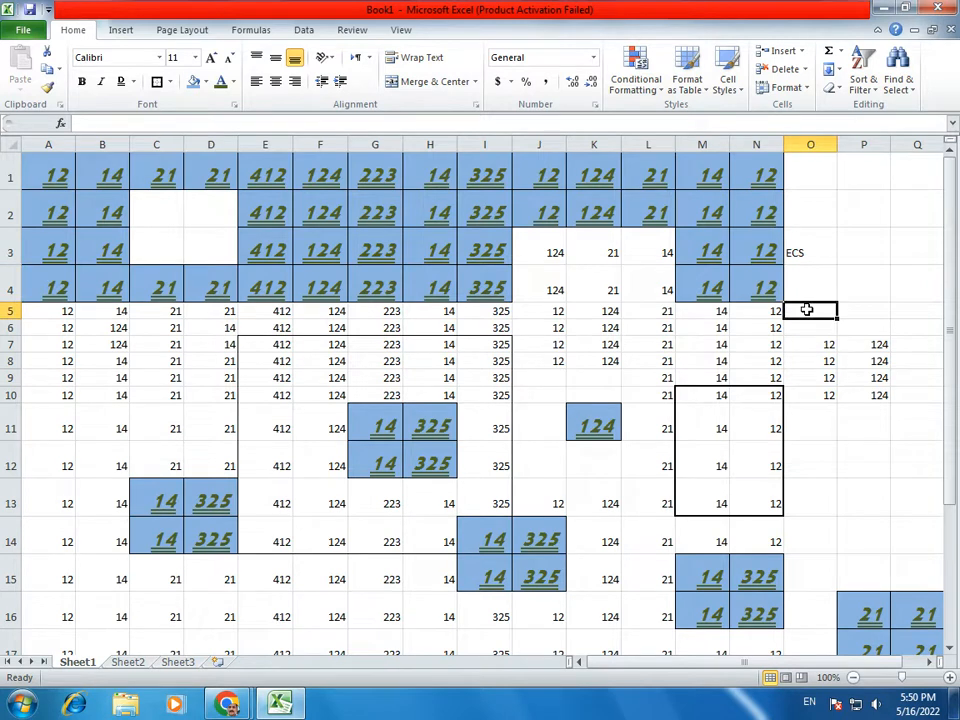
Copy the formatted cells G2:H3 and paste them into the empty cells C2:D3
drag(401, 204, 381, 241)
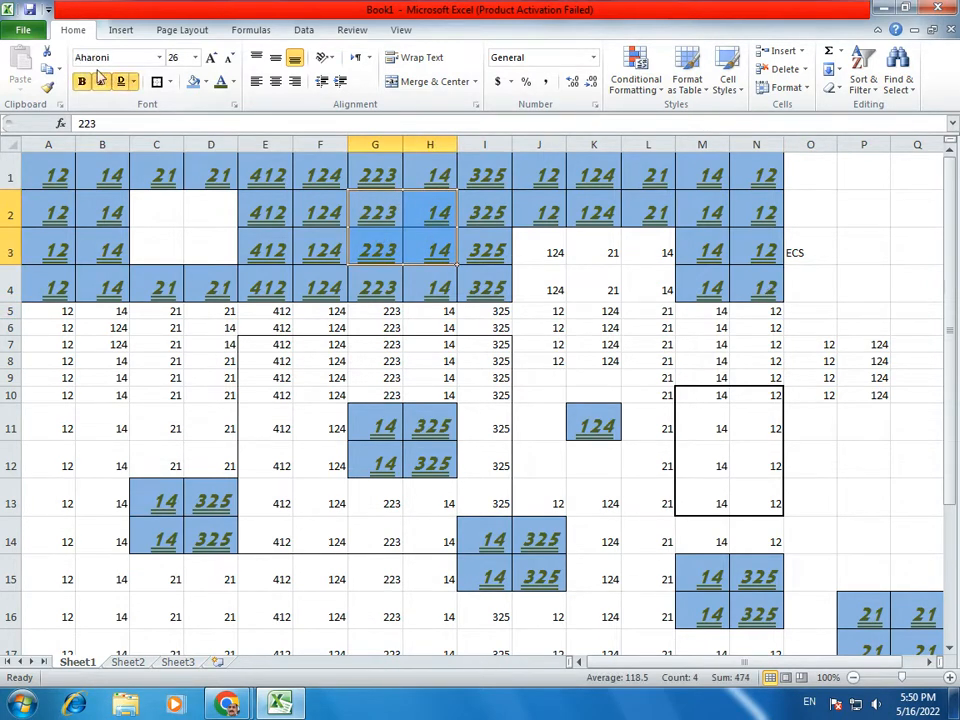
click(46, 69)
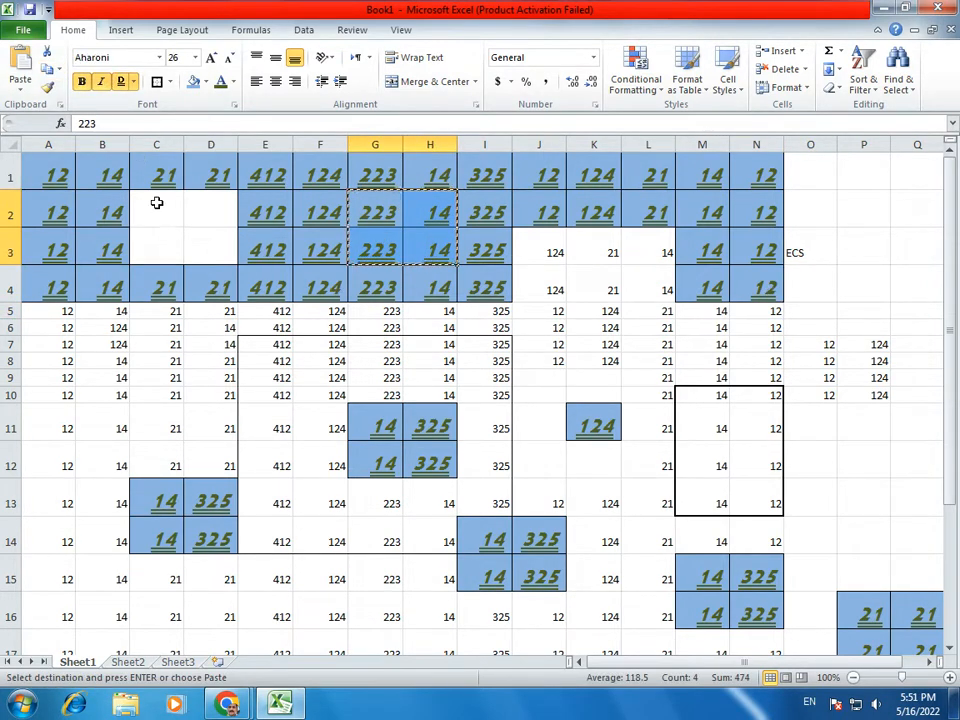
drag(156, 201, 211, 250)
click(20, 68)
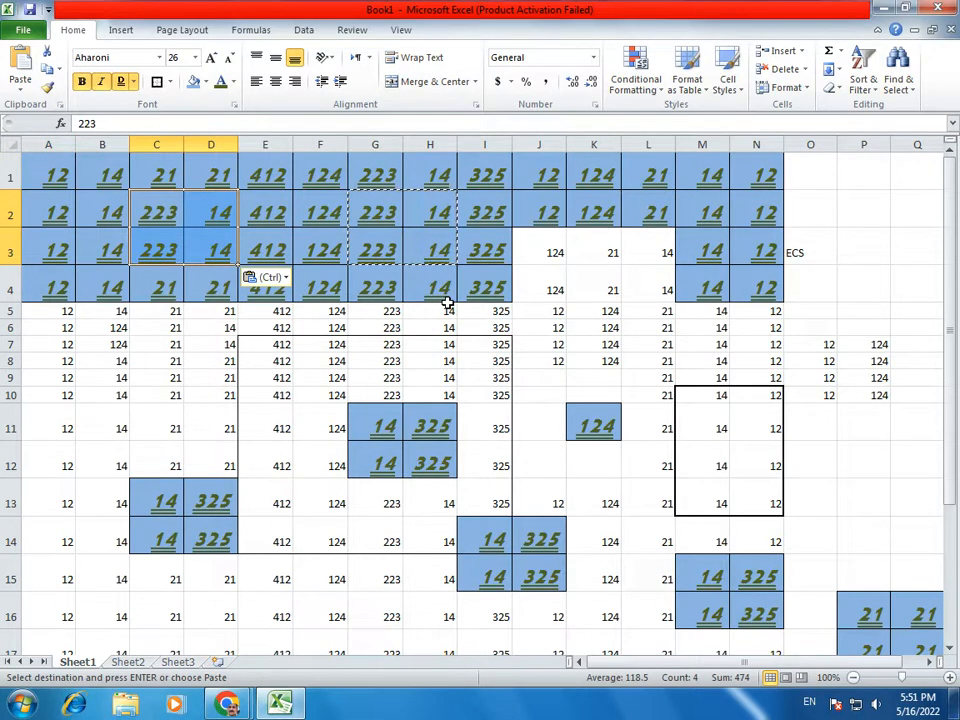
key(Escape)
click(726, 378)
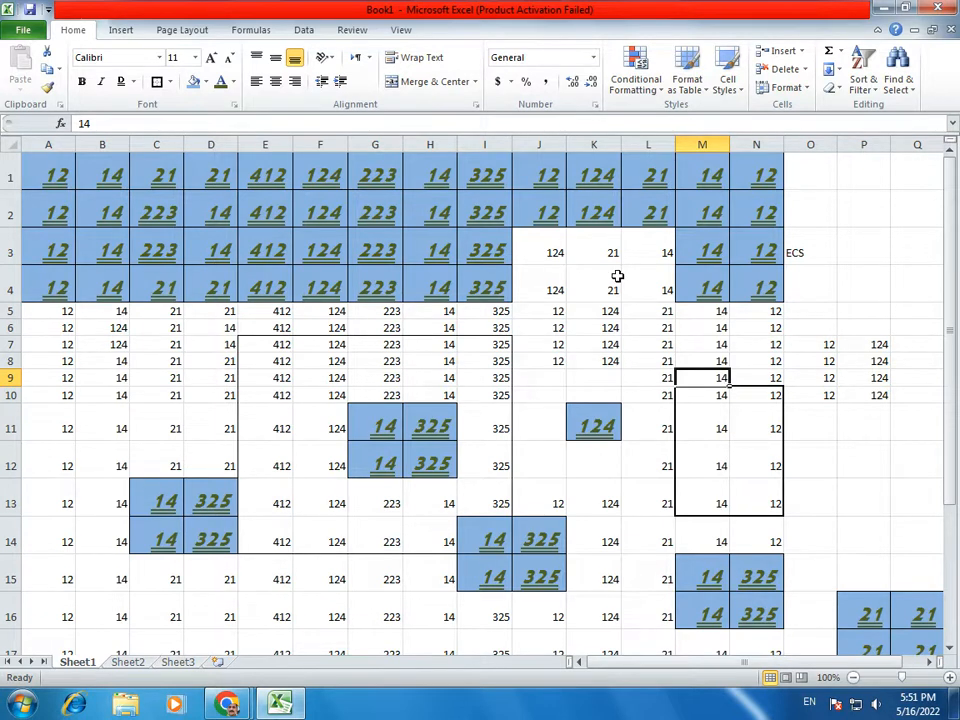
Widen column C to about twice and column D to about three times its width, and make row 1 about three times taller
scroll(440, 453, down, 2)
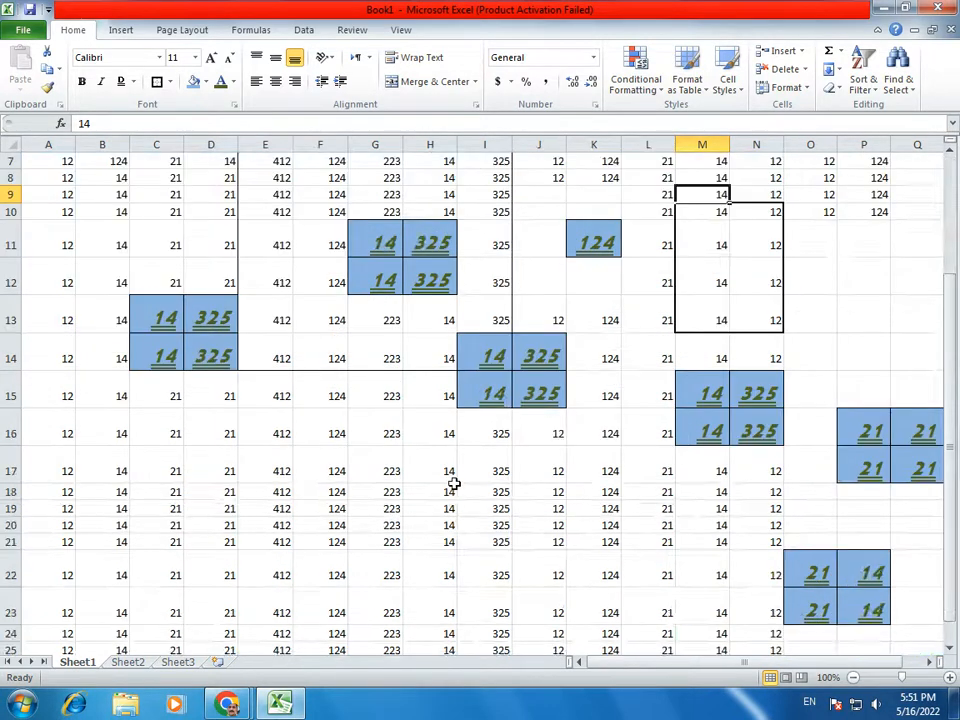
scroll(452, 489, up, 2)
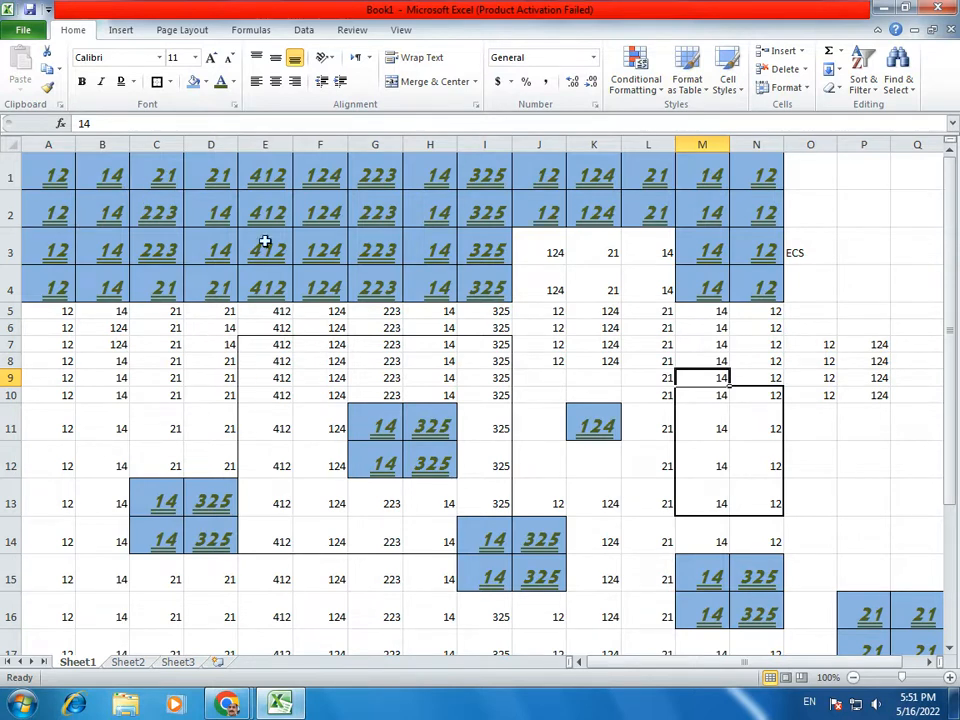
drag(175, 168, 332, 171)
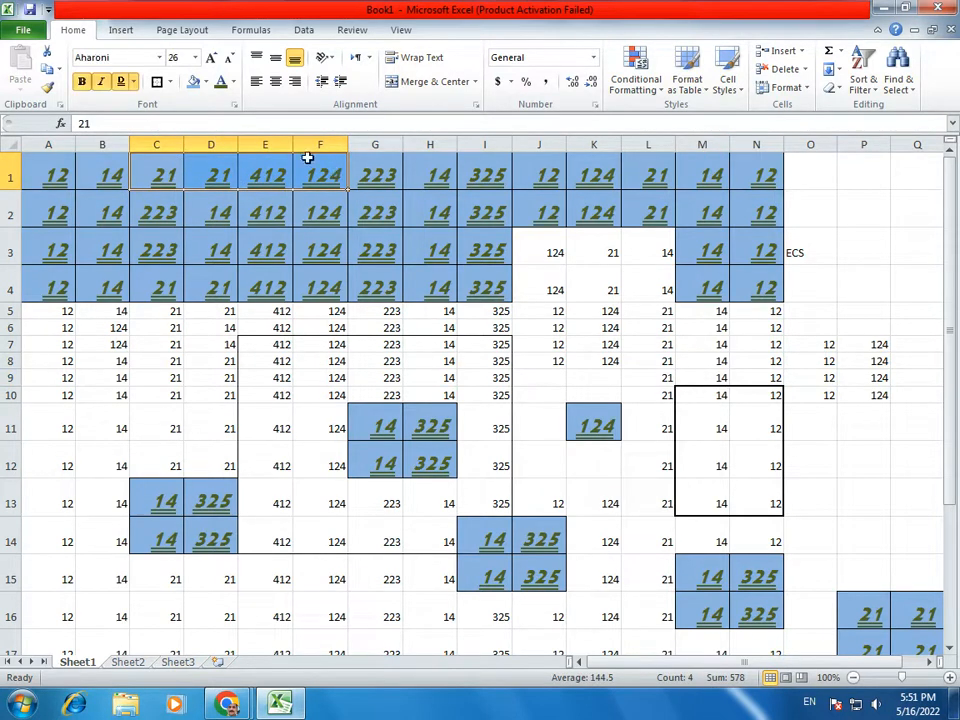
click(242, 208)
drag(237, 145, 259, 145)
drag(184, 145, 228, 145)
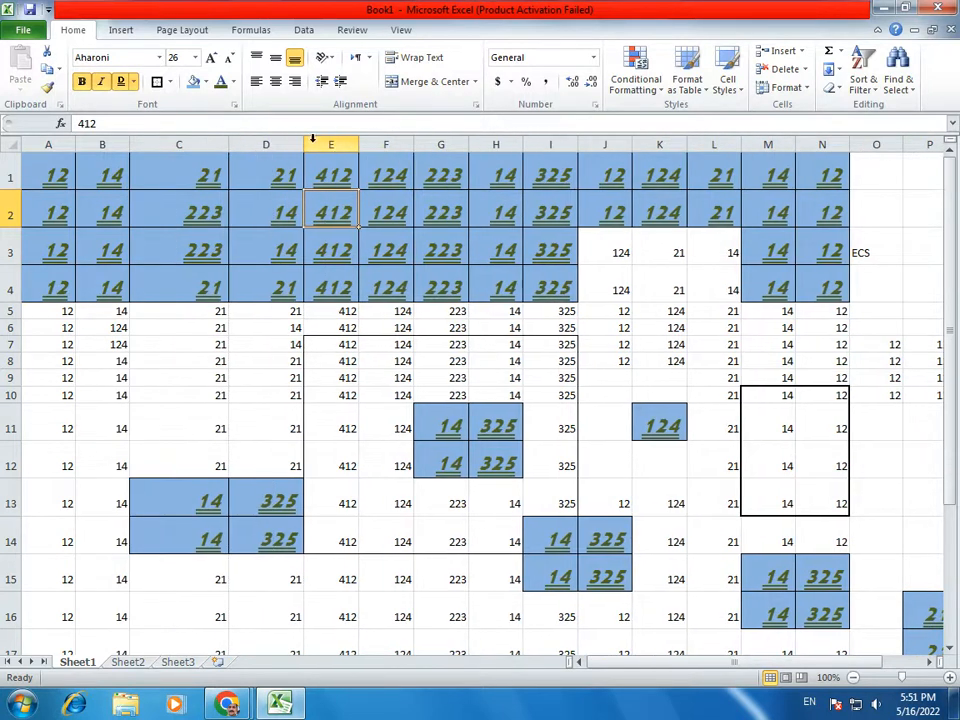
drag(304, 146, 390, 146)
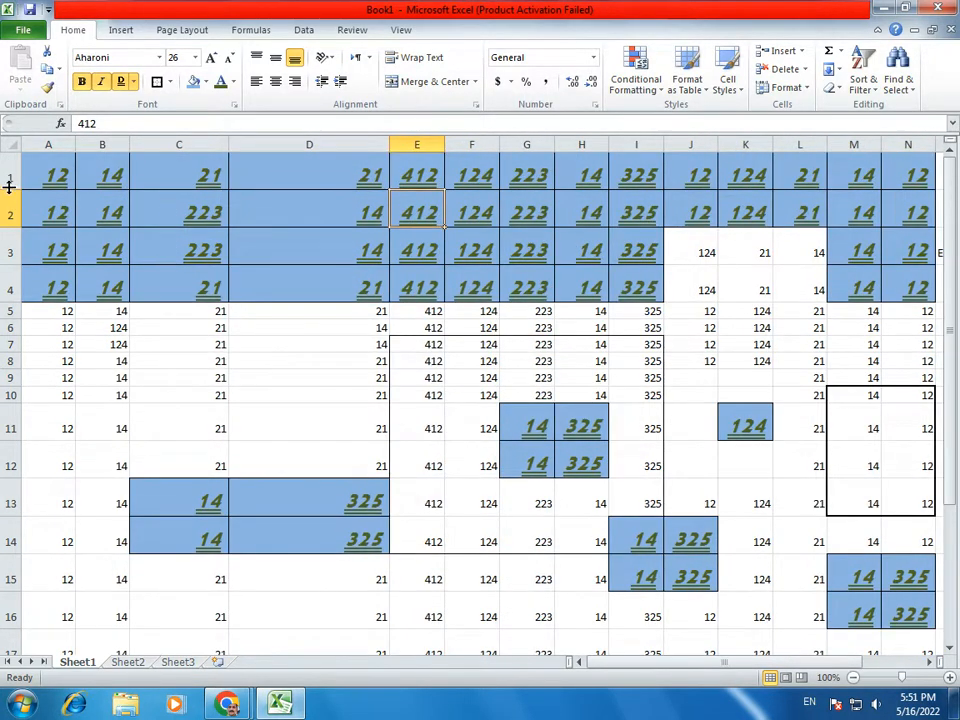
drag(11, 187, 11, 268)
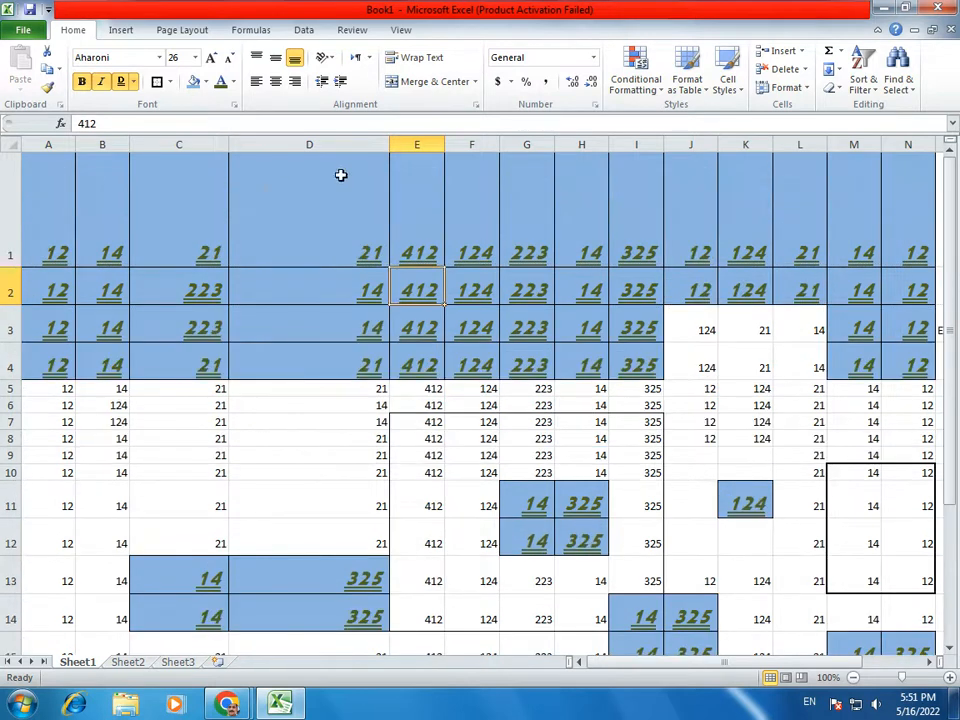
Try middle and top alignment on cell D1, and center its number both horizontally and vertically
click(294, 223)
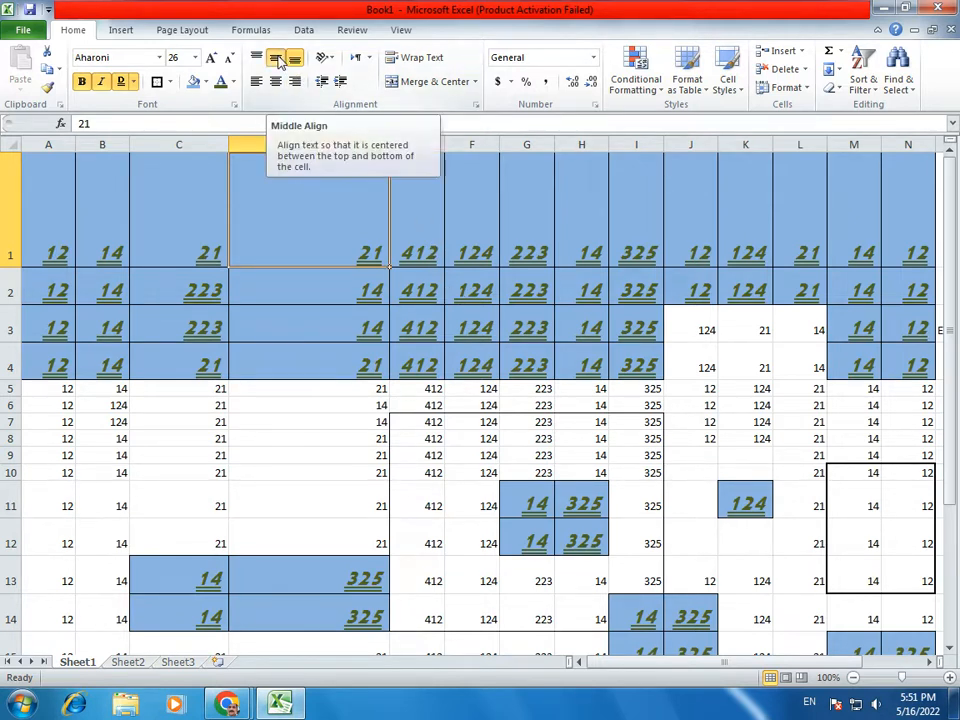
click(277, 59)
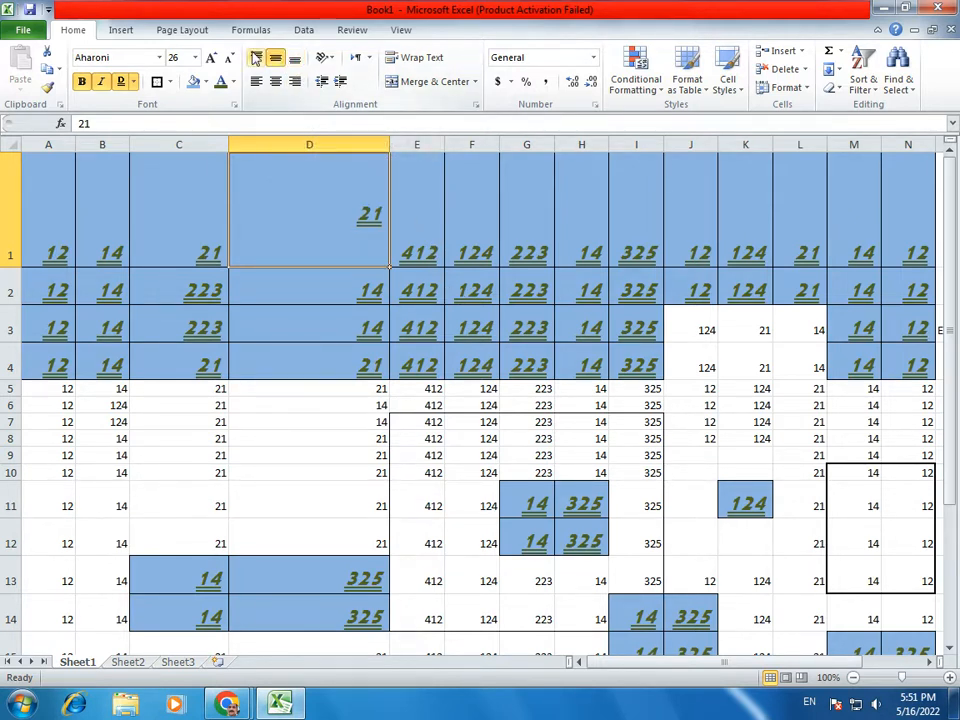
click(257, 59)
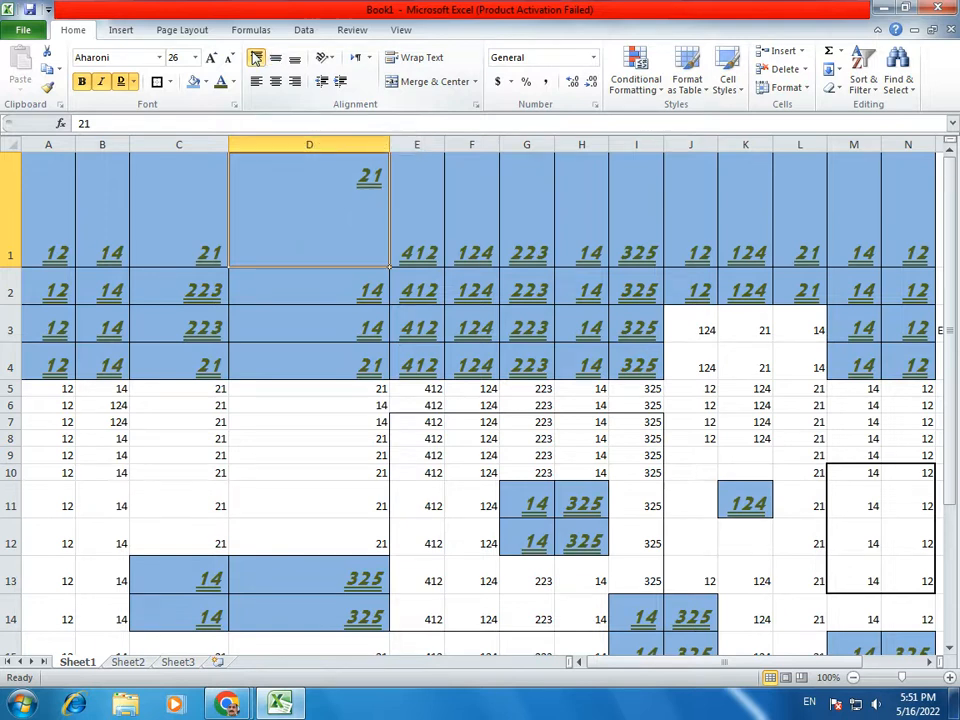
click(275, 84)
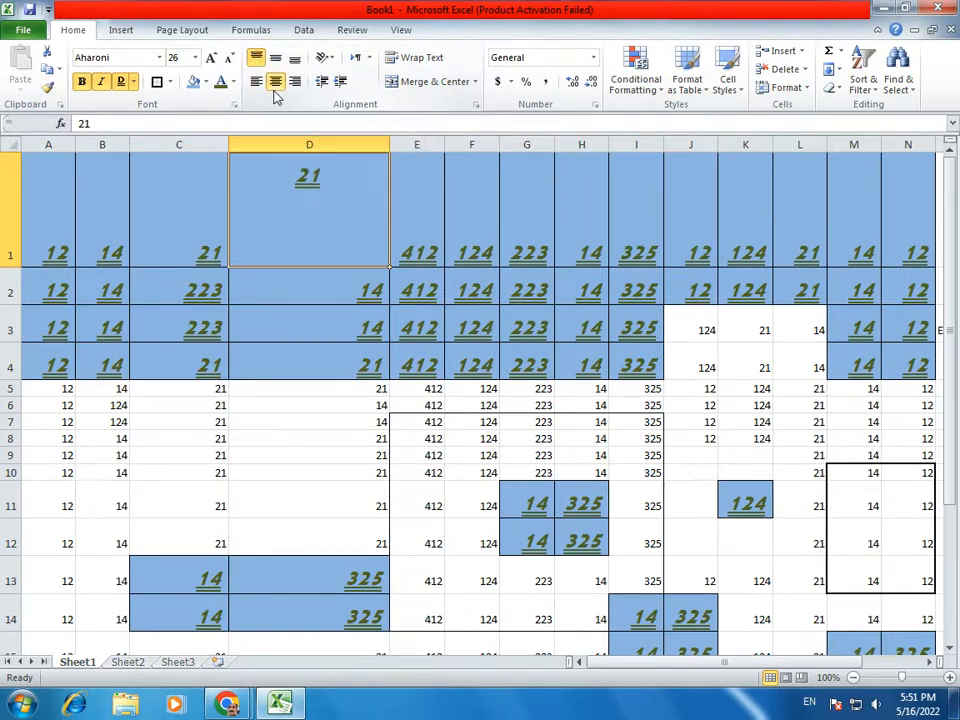
click(276, 61)
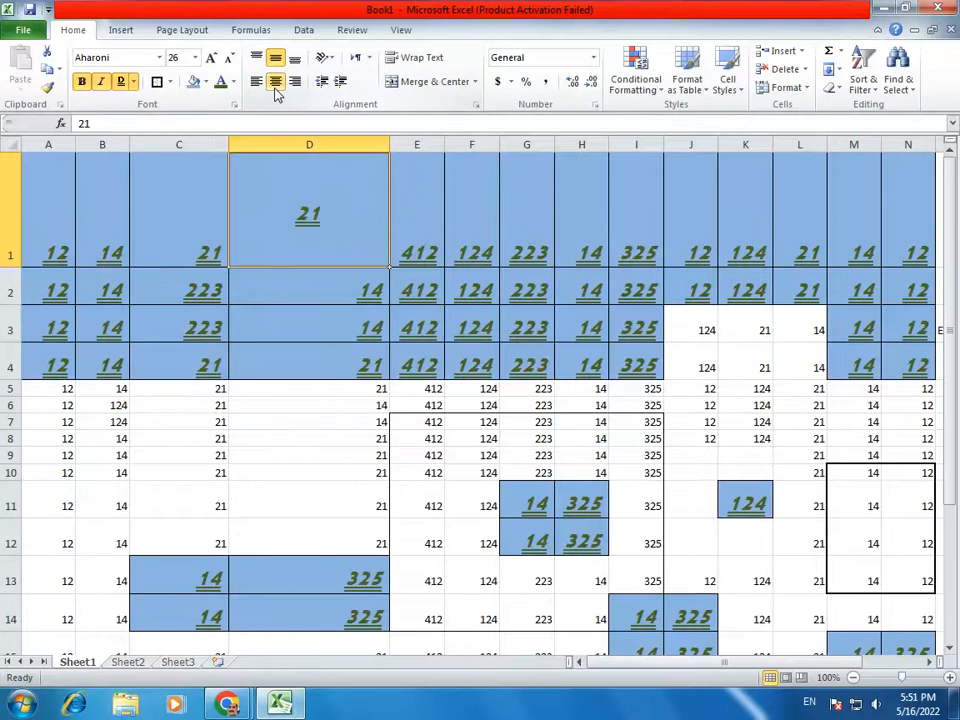
Try right, left, top and bottom alignment on cell D1, and return it to centered, middle alignment
click(276, 90)
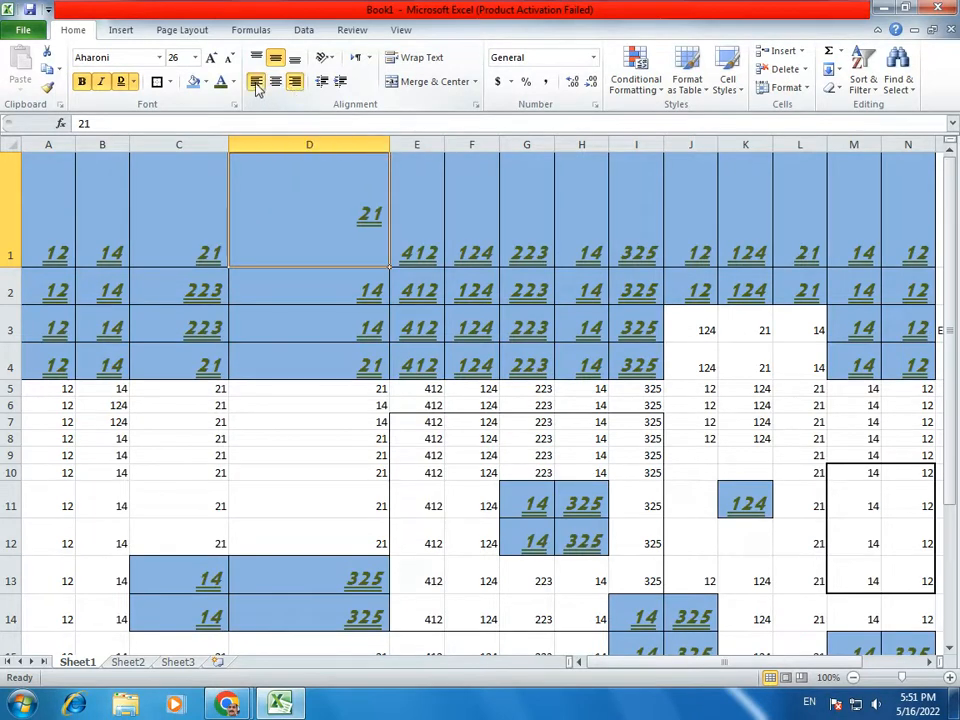
click(256, 82)
click(256, 57)
click(275, 57)
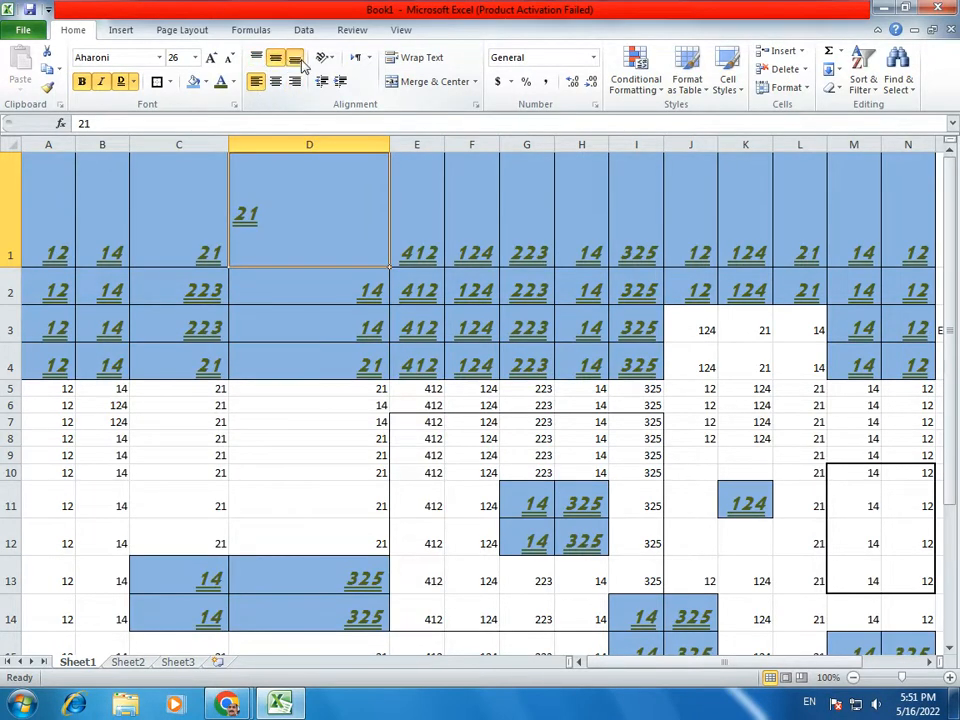
click(299, 60)
click(276, 84)
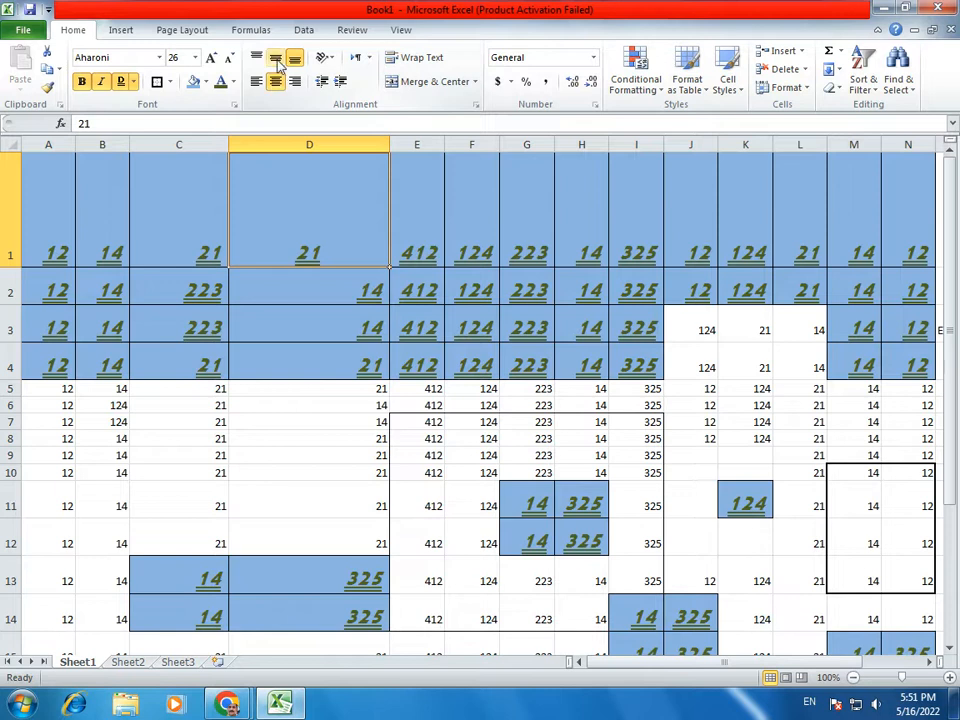
click(275, 57)
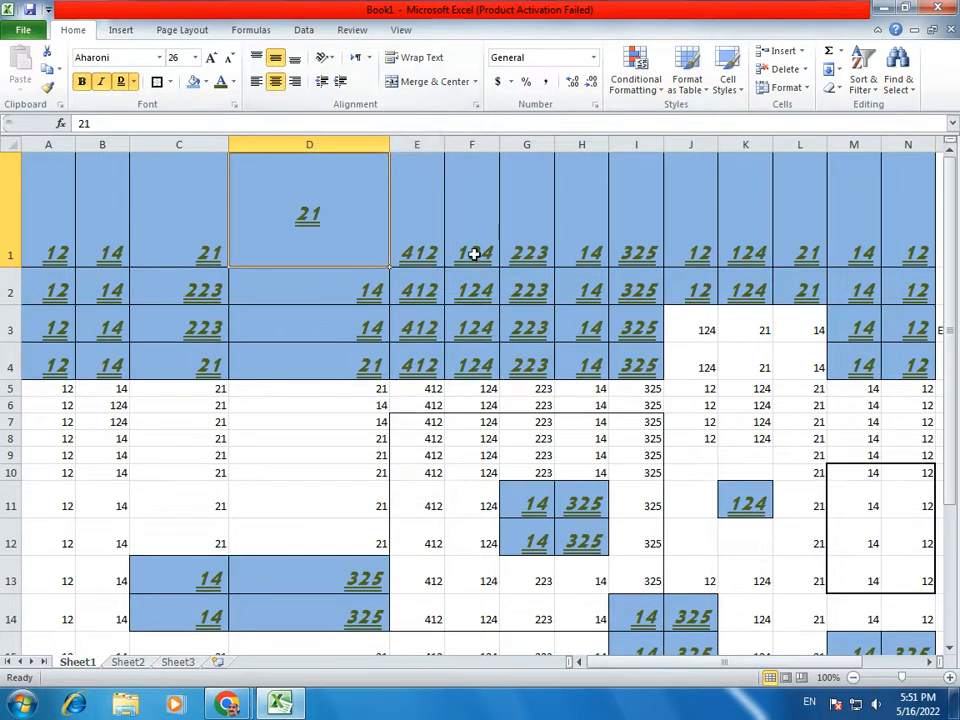
Center the numbers in cells A1:C4 both horizontally and vertically
drag(60, 191, 178, 364)
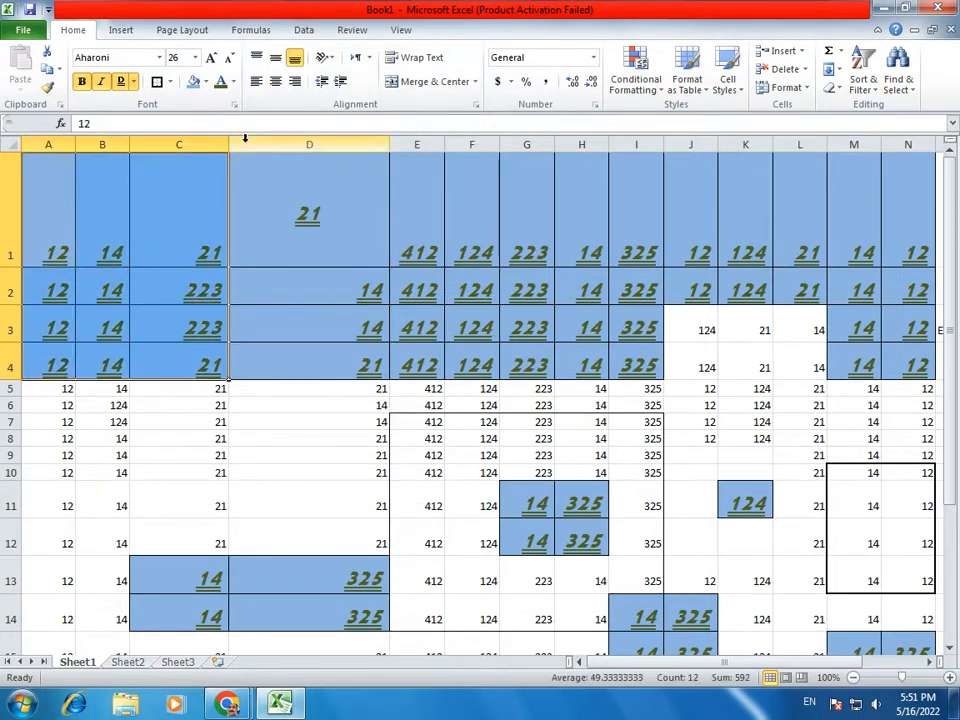
click(277, 58)
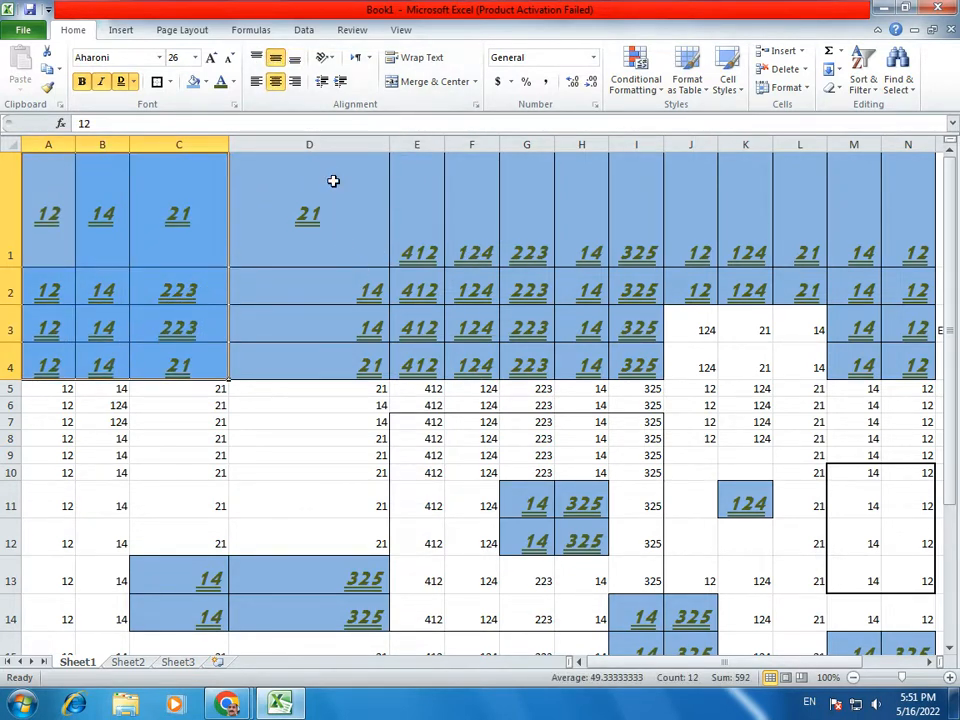
click(275, 80)
click(275, 60)
click(275, 60)
click(277, 60)
click(277, 60)
click(415, 338)
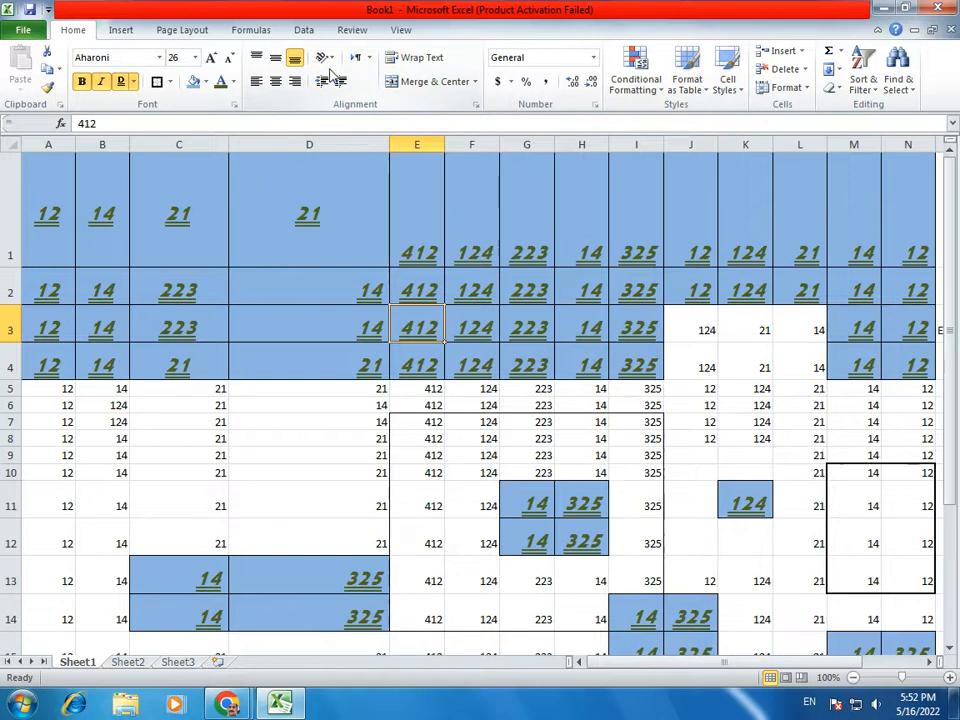
Try the Rotate Text Up, Rotate Text Down and Angle Counterclockwise orientations on the number in cell D1
click(270, 208)
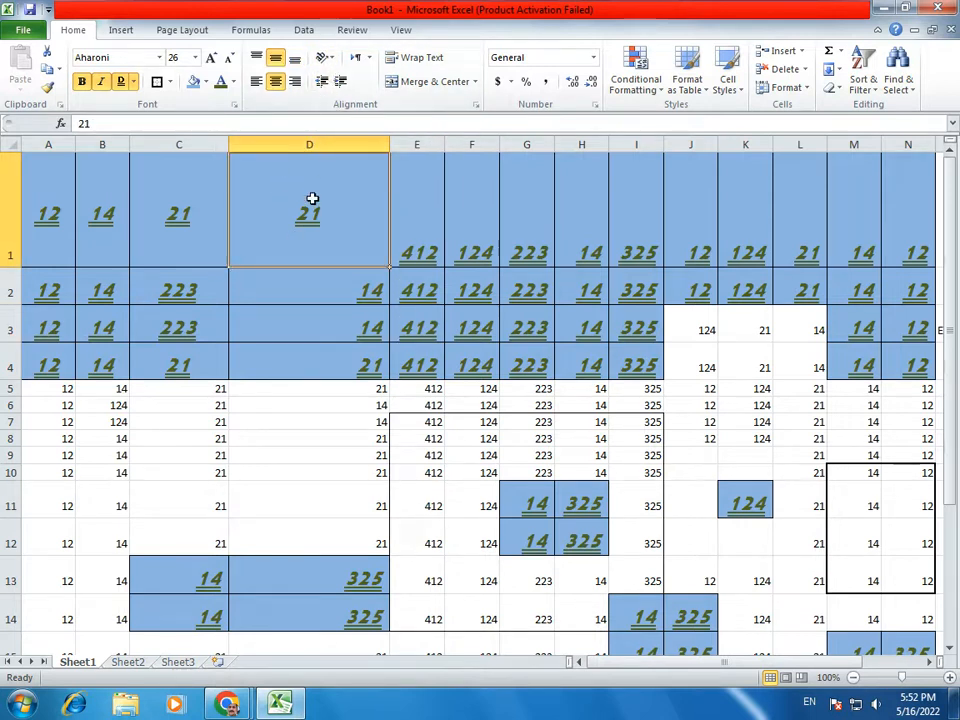
click(323, 57)
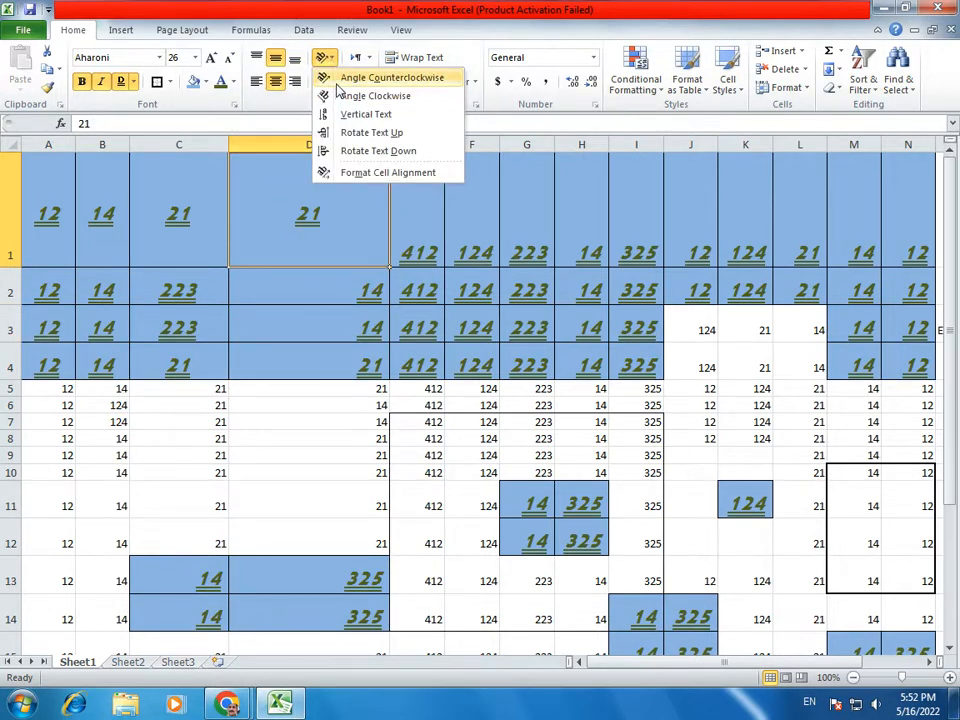
click(360, 132)
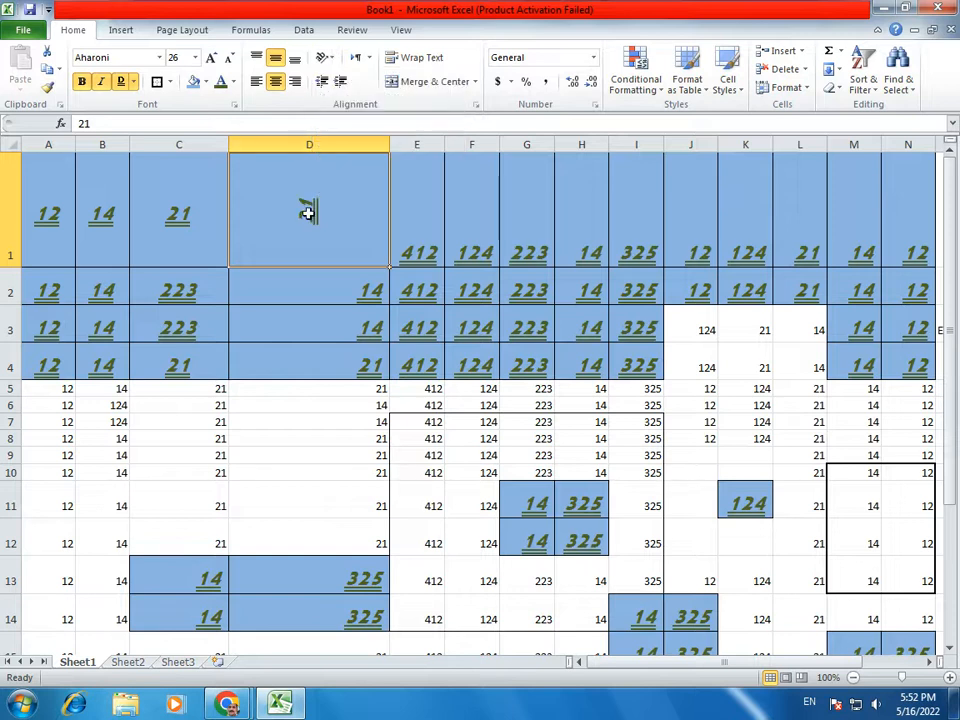
click(325, 57)
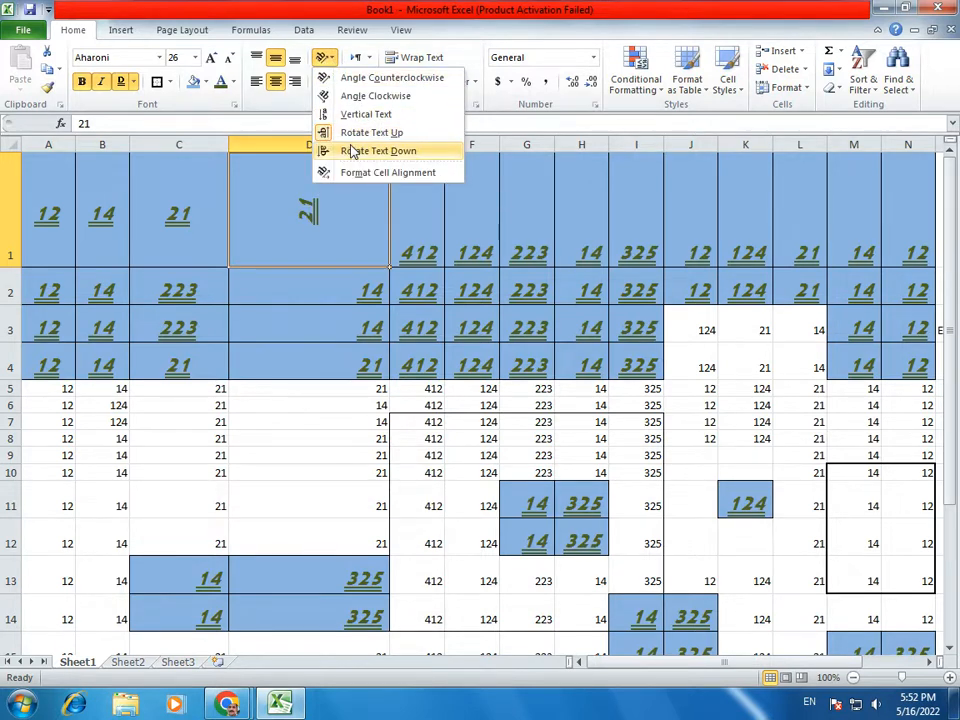
click(355, 150)
click(326, 58)
click(344, 80)
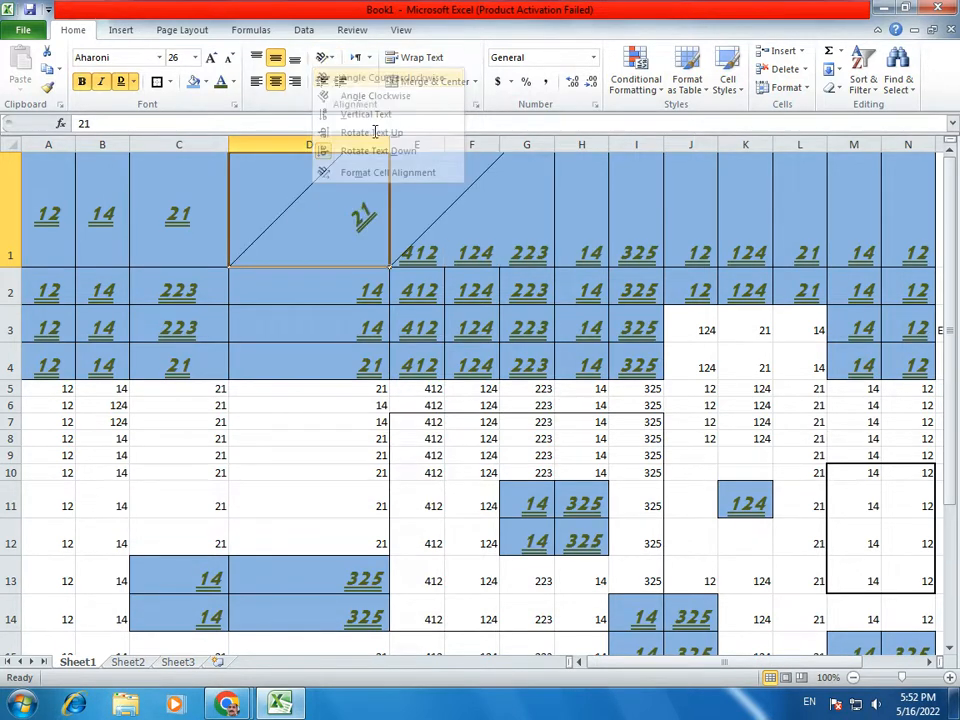
Try increasing and decreasing the indent of cell D1, and leave its number indented from the left edge
click(340, 81)
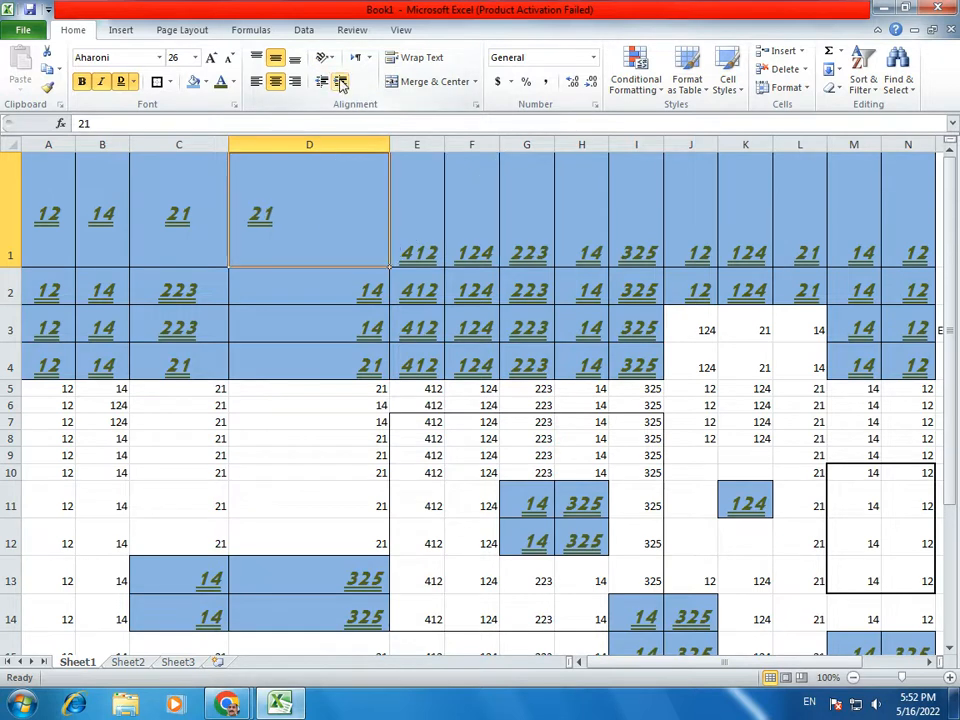
click(320, 81)
click(324, 81)
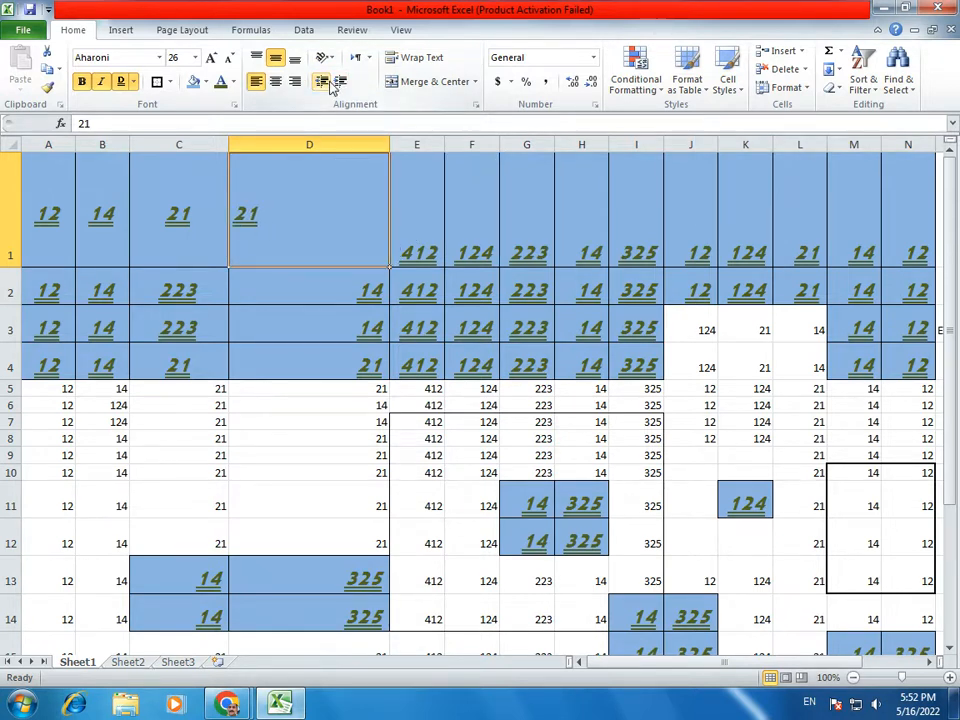
click(340, 81)
click(340, 84)
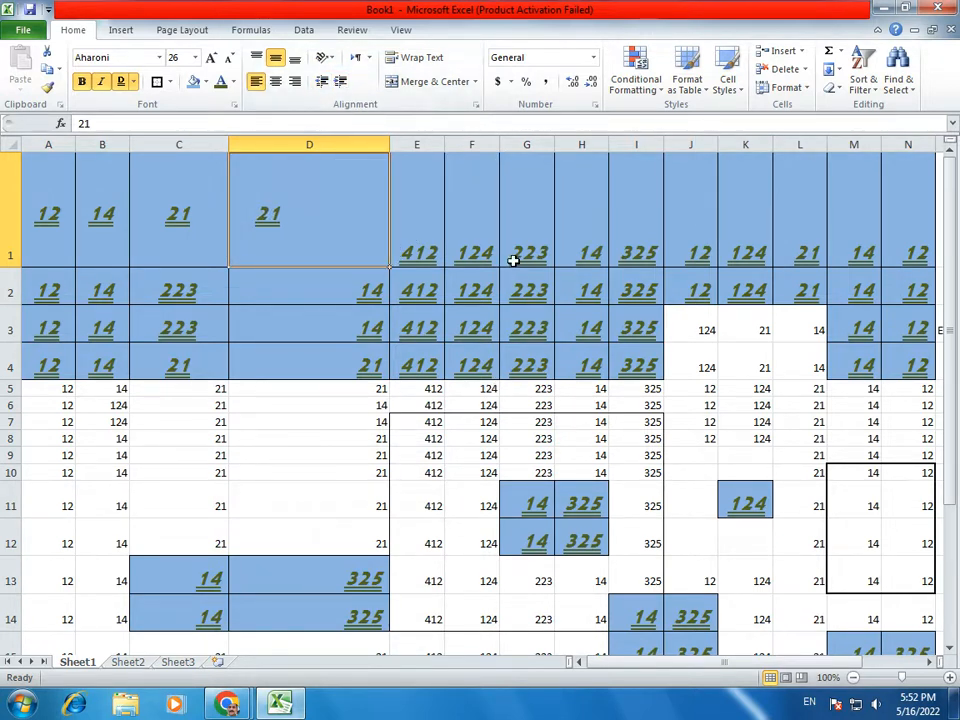
click(462, 290)
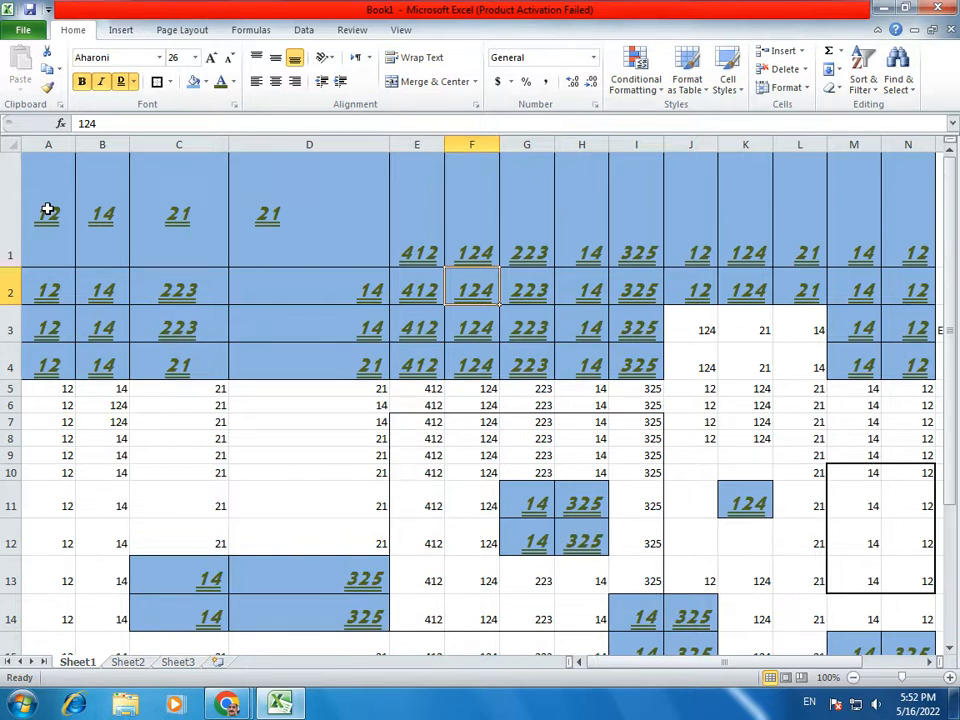
click(47, 209)
click(240, 438)
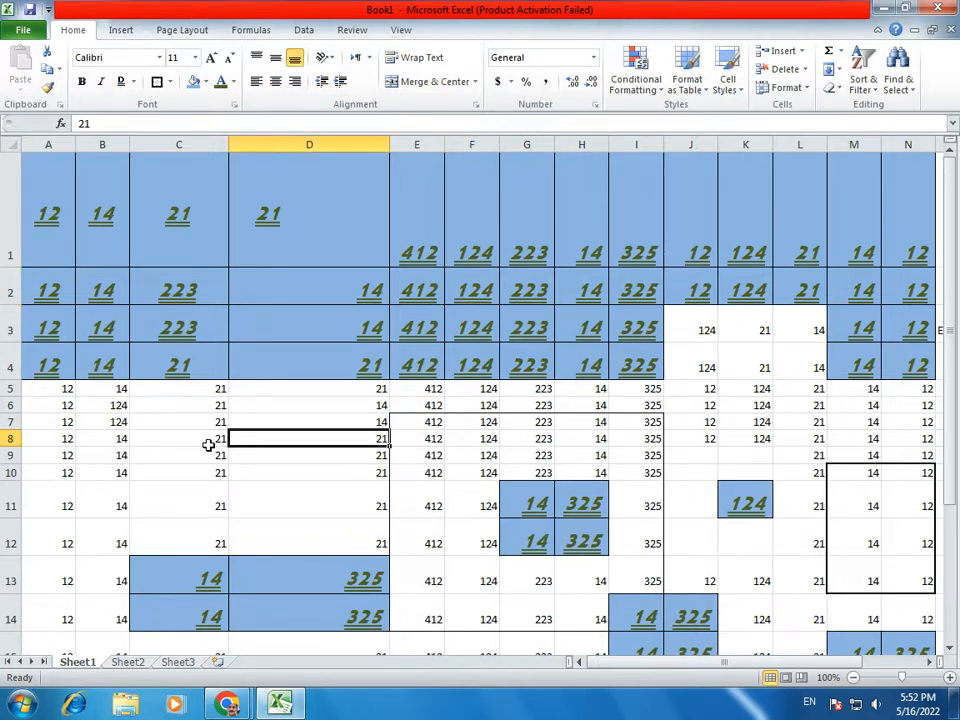
click(208, 442)
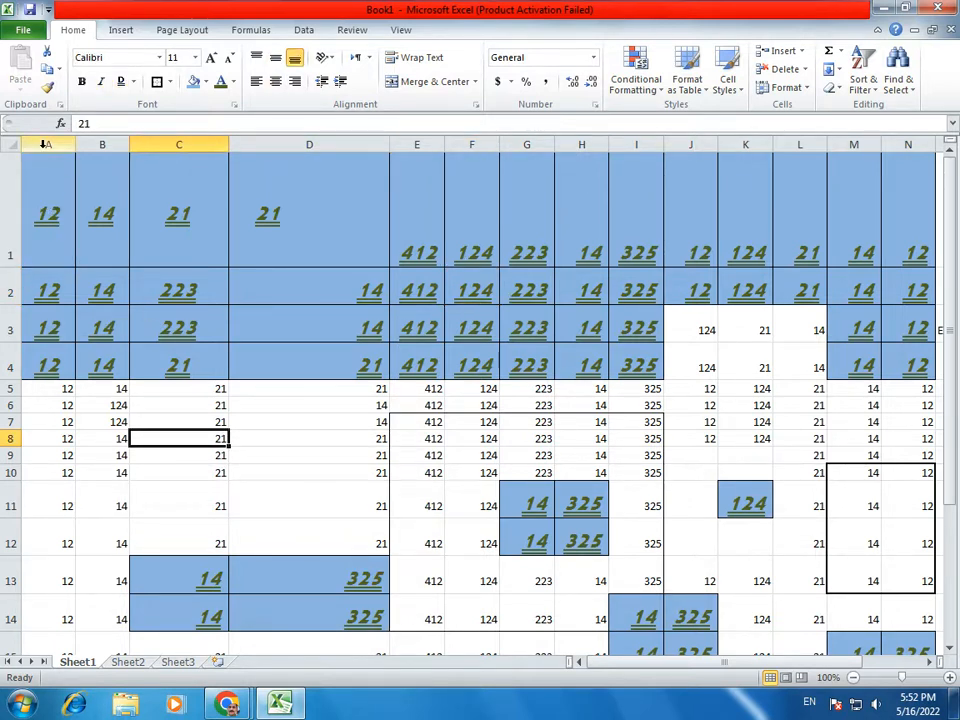
click(70, 205)
click(197, 438)
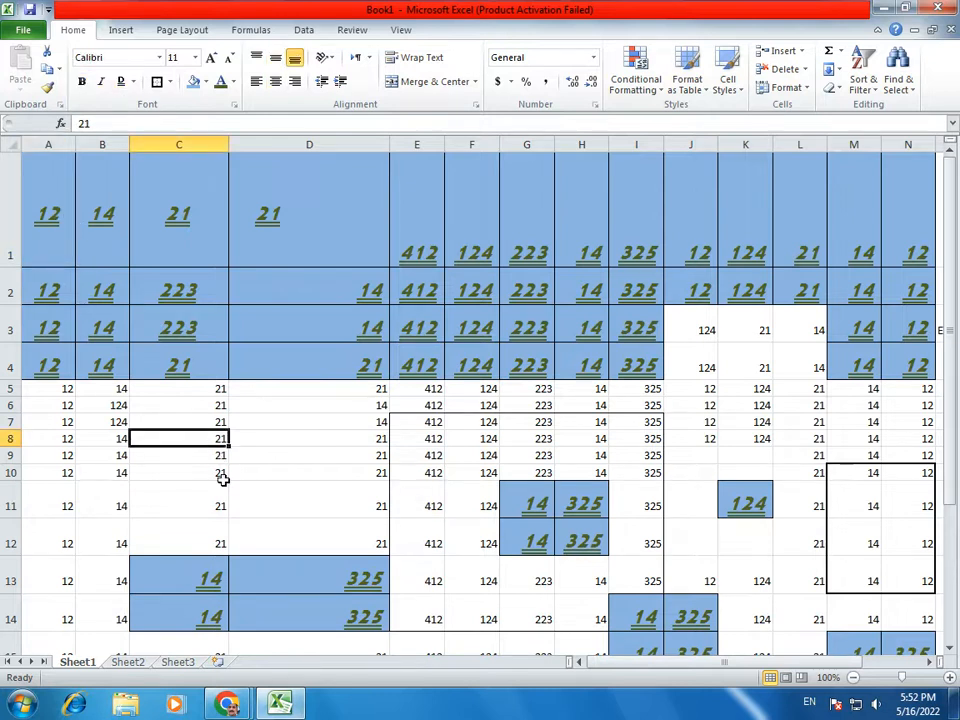
click(58, 224)
click(217, 438)
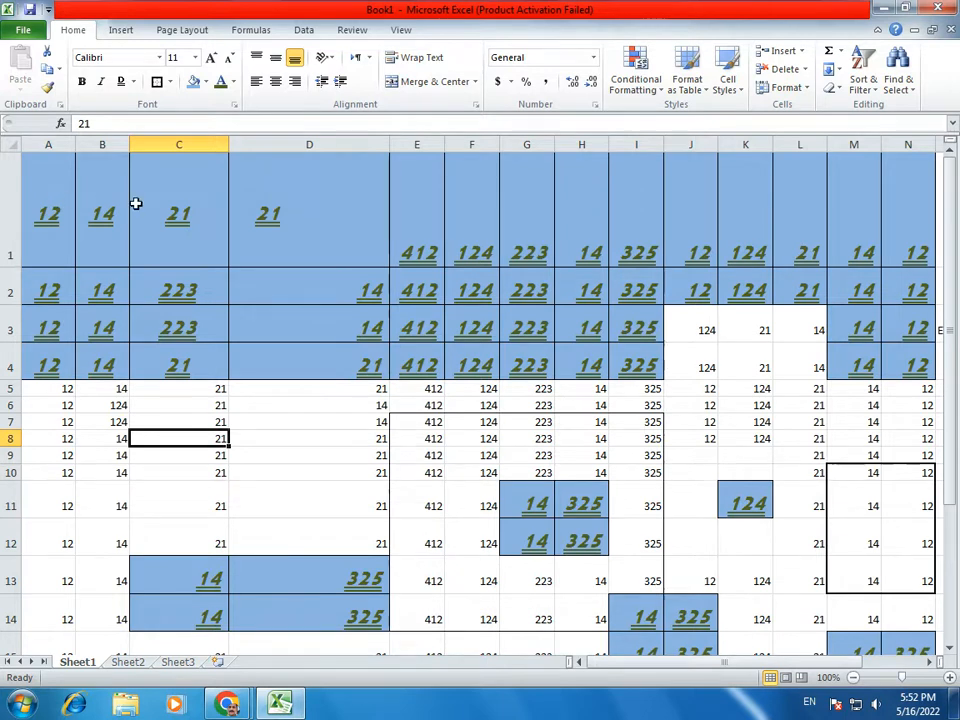
Copy the formatting of cell C1 onto cells B6:D11 with Format Painter
click(202, 210)
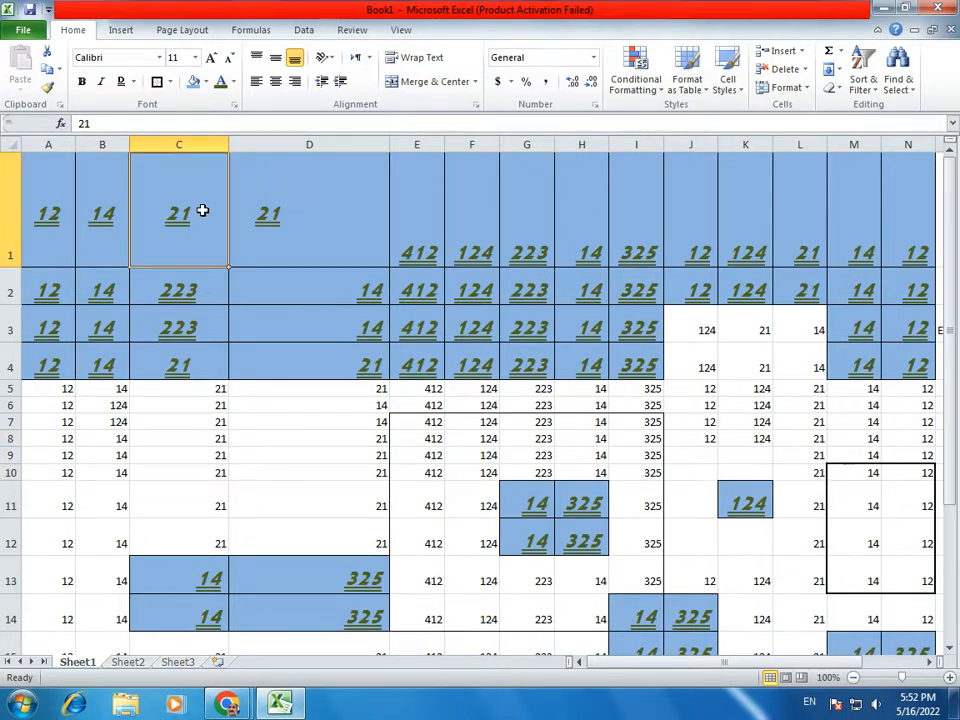
click(47, 91)
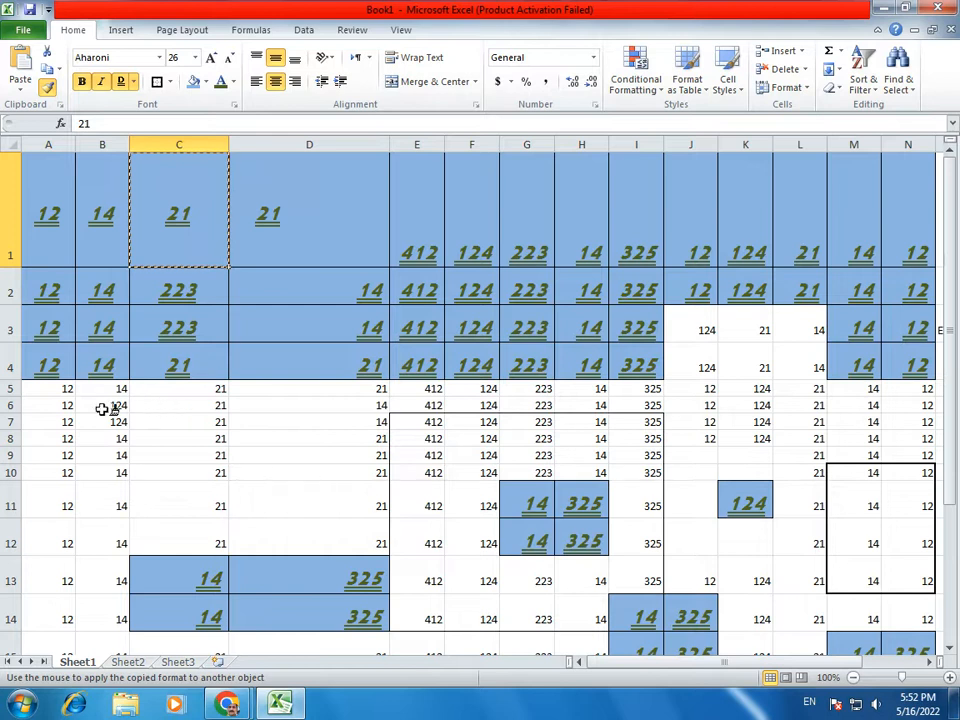
mouse_move(107, 407)
mouse_down()
mouse_move(154, 446)
mouse_move(250, 485)
mouse_up()
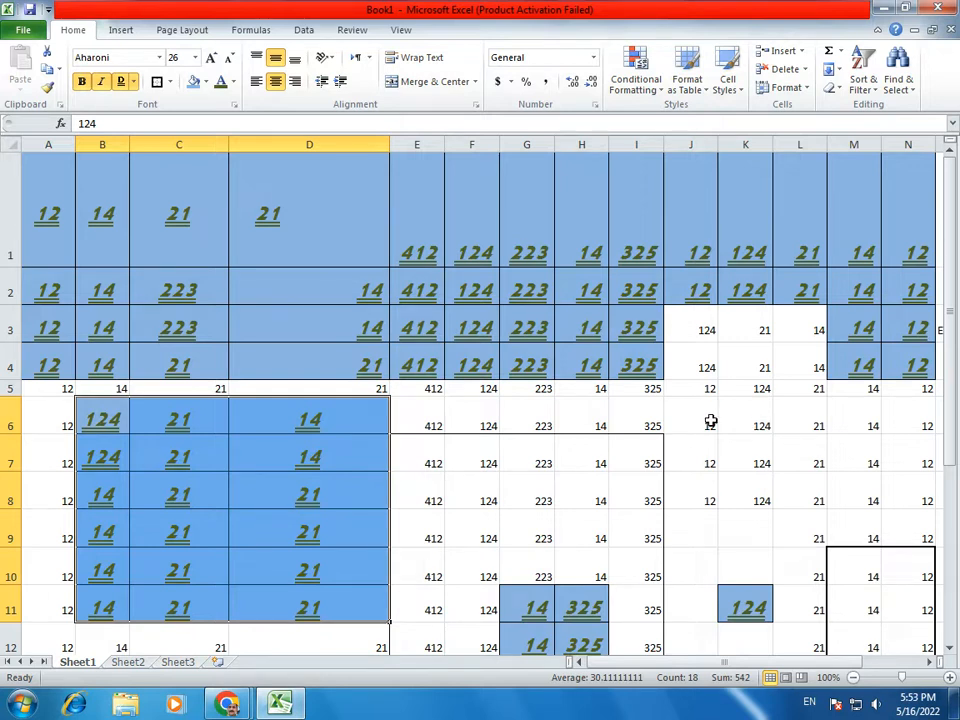
Copy the formatting of cell I1 onto cells G7:I7 with Format Painter
click(604, 250)
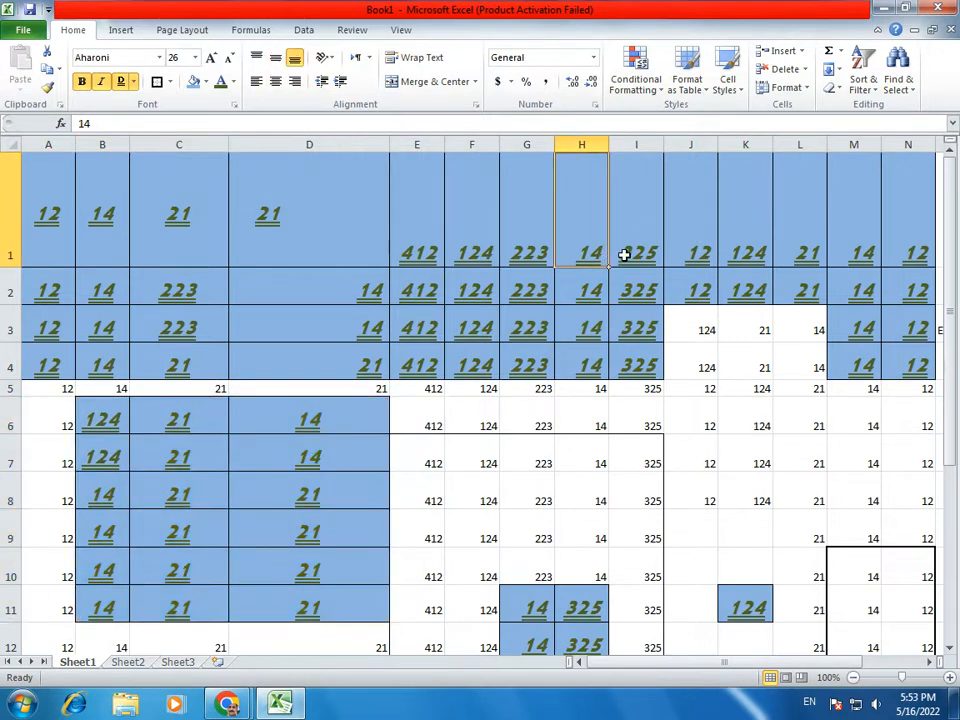
click(641, 244)
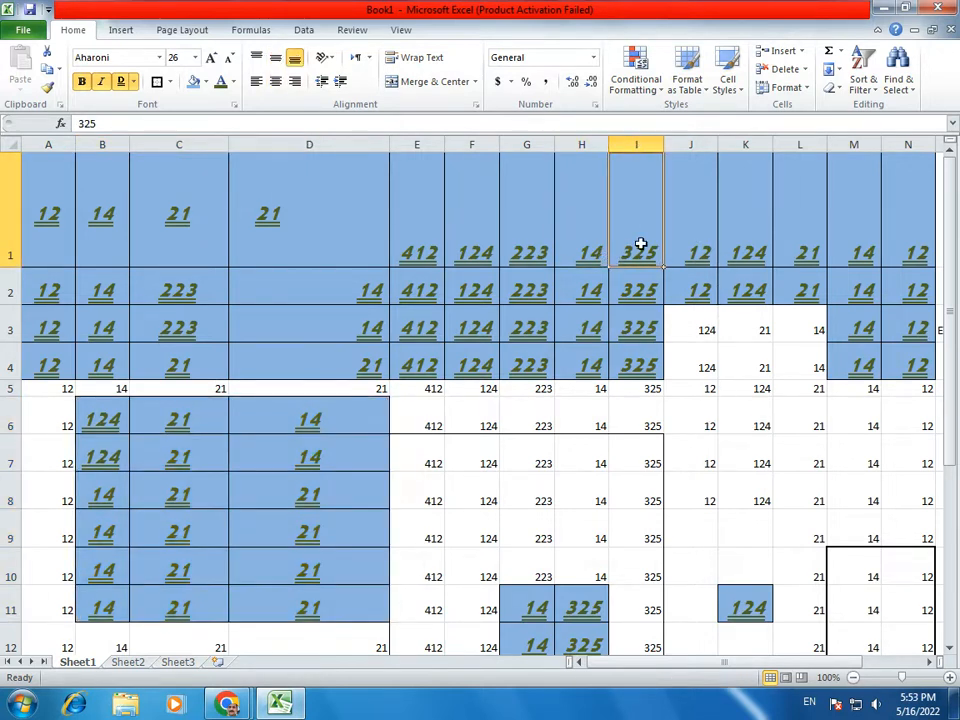
click(47, 87)
drag(516, 458, 637, 465)
click(710, 424)
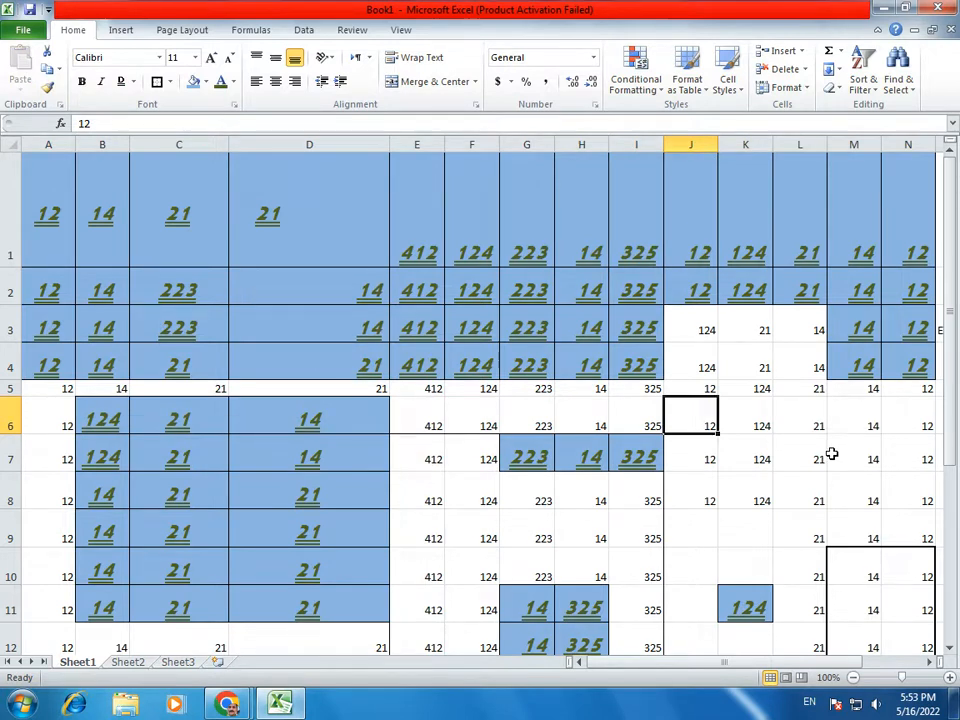
Copy the plain formatting of cells K7:M7 onto cells E1:I2 with Format Painter
drag(831, 454, 746, 456)
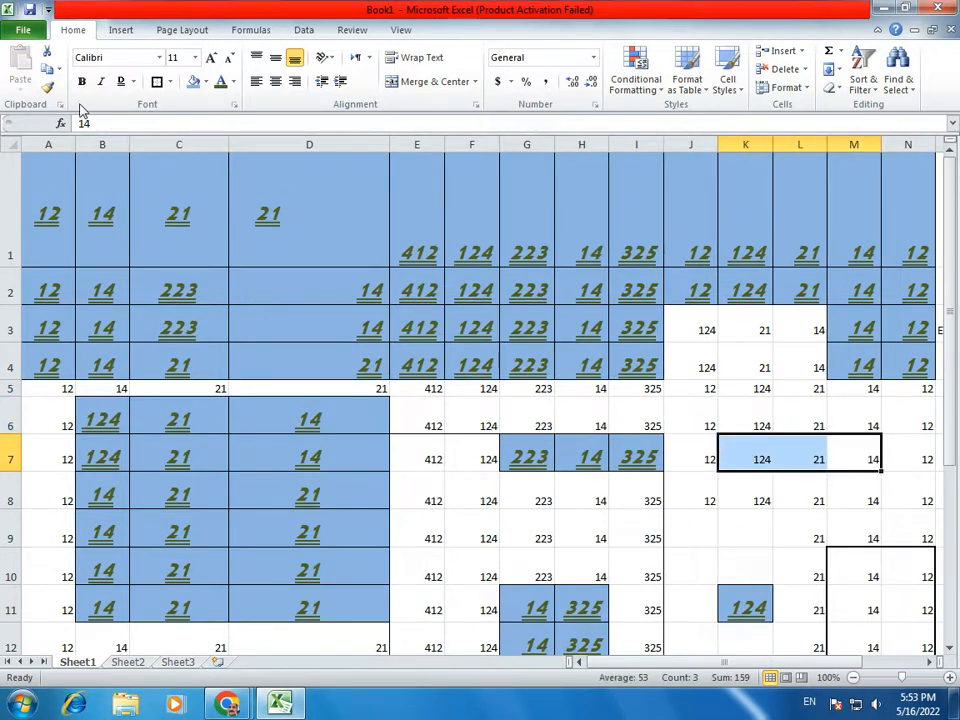
click(47, 87)
mouse_move(396, 193)
mouse_down()
mouse_move(540, 268)
mouse_move(617, 285)
mouse_up()
click(543, 365)
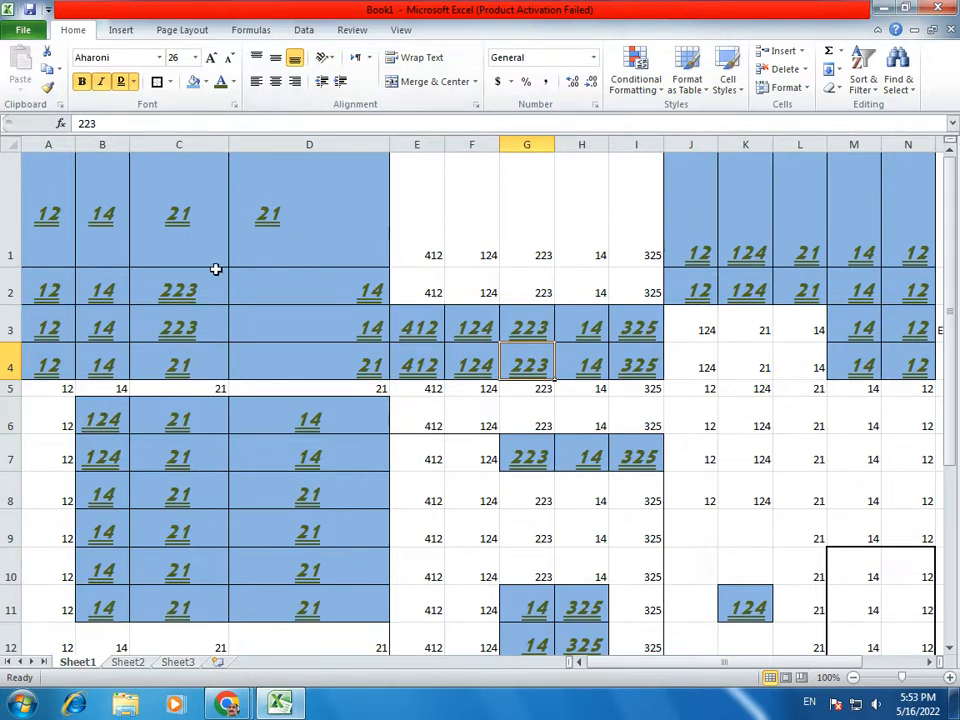
Enlarge and shrink the font of cells A1:D4 in steps, and set its size to 14
drag(70, 195, 358, 364)
click(211, 57)
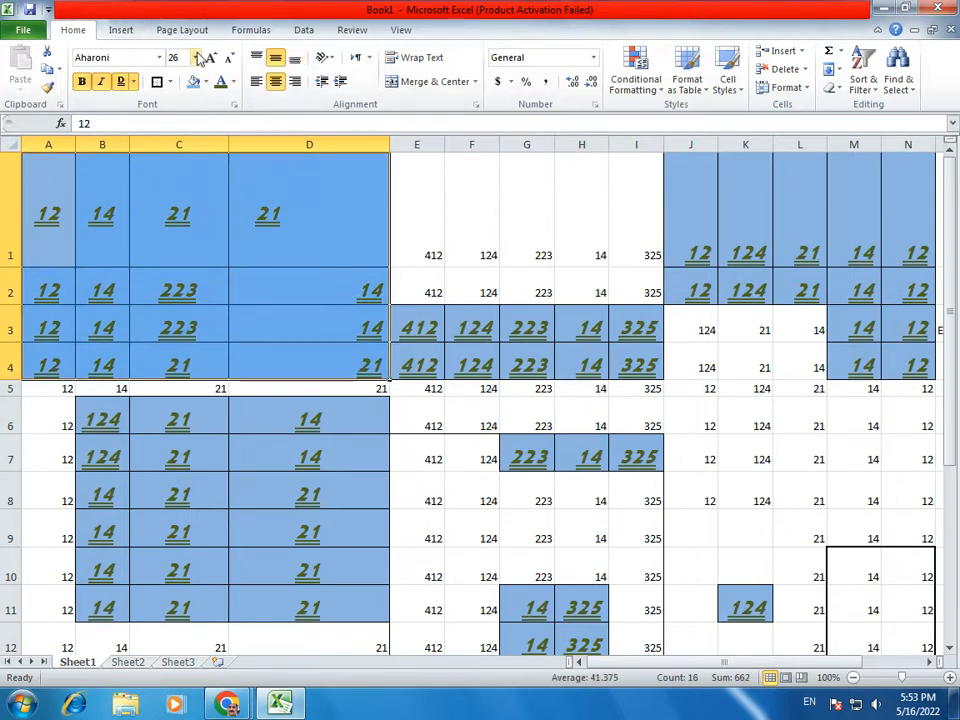
click(211, 57)
click(211, 57)
click(211, 57)
click(228, 57)
click(228, 57)
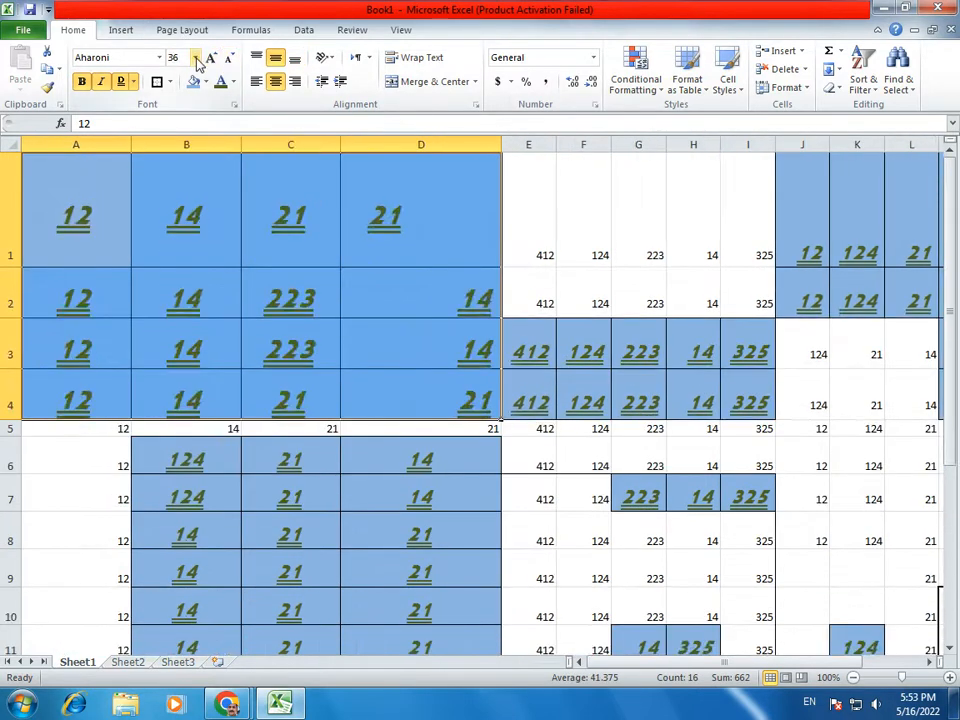
click(195, 57)
click(182, 123)
Apply a Thick Box Border around cells A1:D4
click(168, 82)
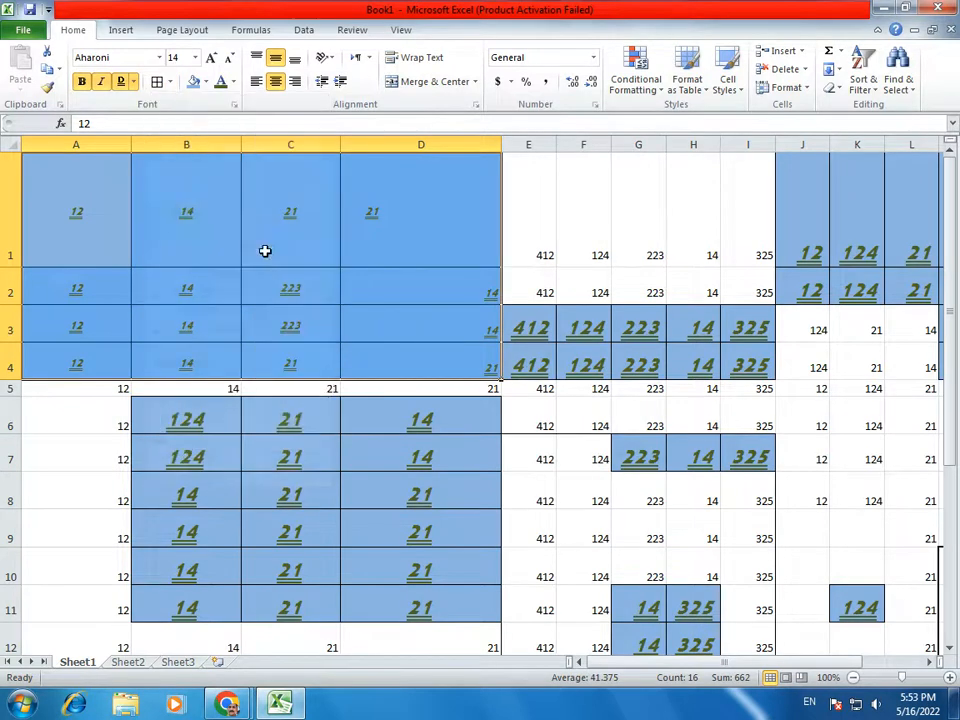
click(170, 81)
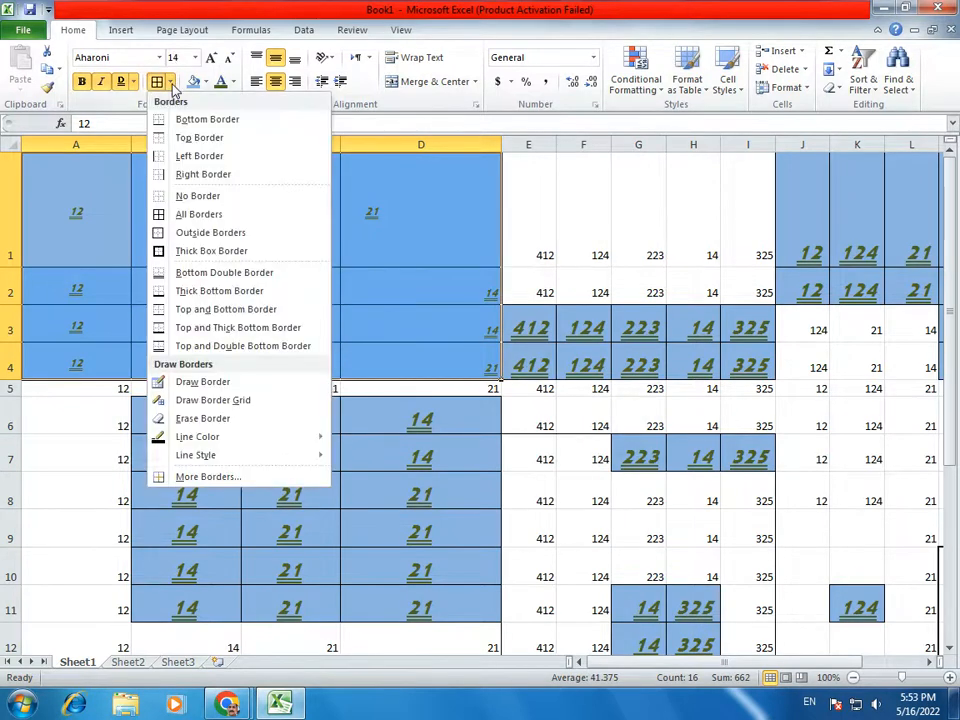
click(210, 250)
Fill cells A1:D4 with dark blue and color their numbers orange
click(206, 81)
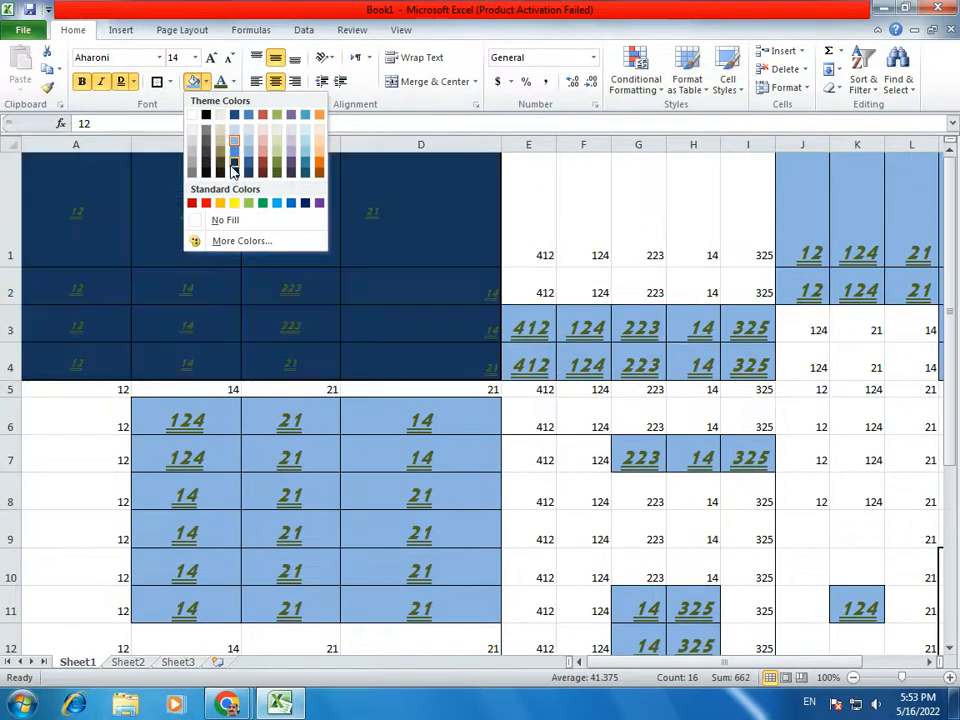
click(234, 170)
click(233, 81)
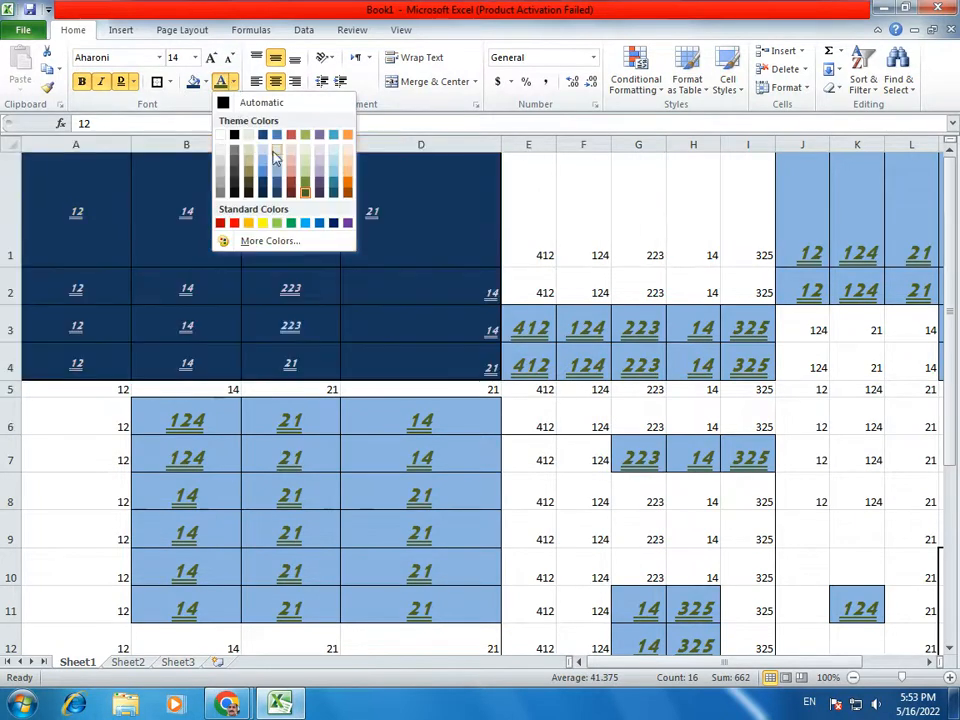
click(346, 137)
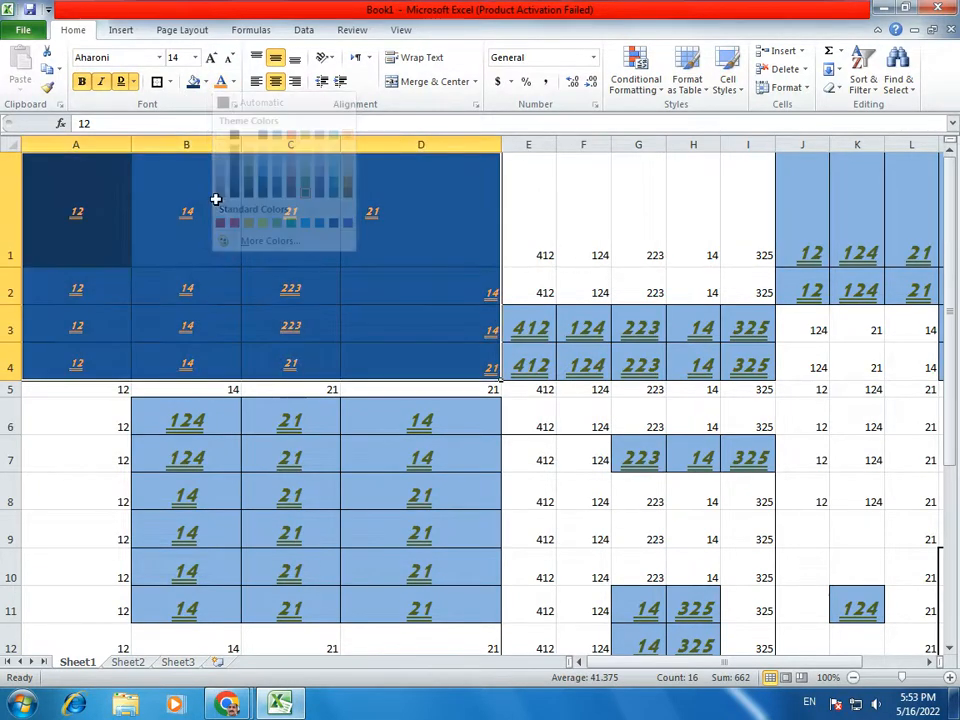
Fill cells A1:D4 with yellow, and give the number in cell B1 a near-black font color
click(206, 81)
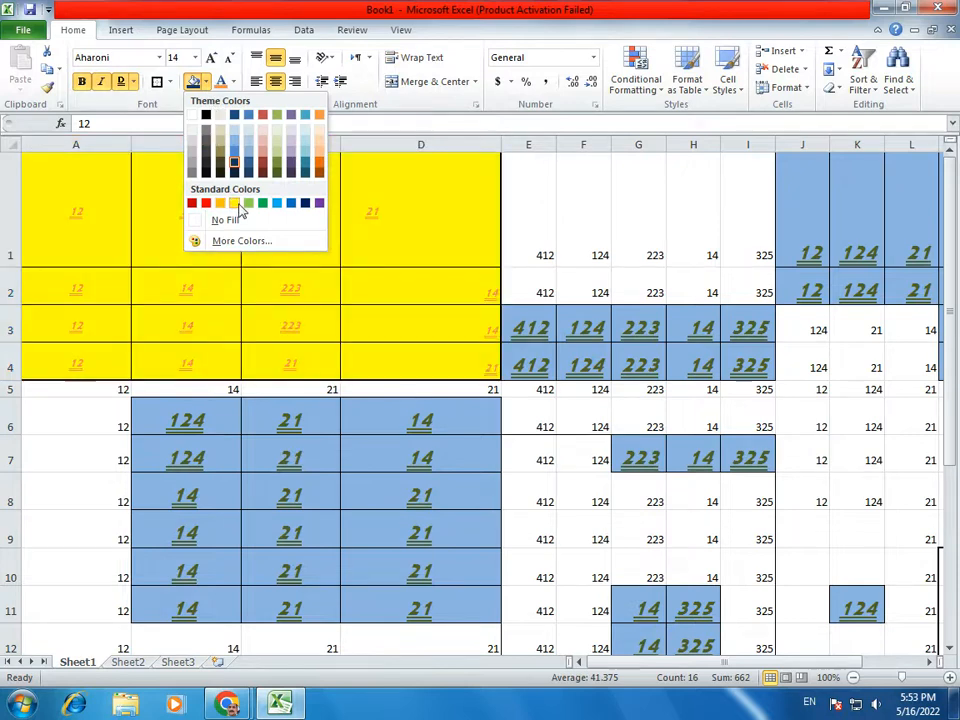
click(238, 205)
click(236, 205)
click(232, 81)
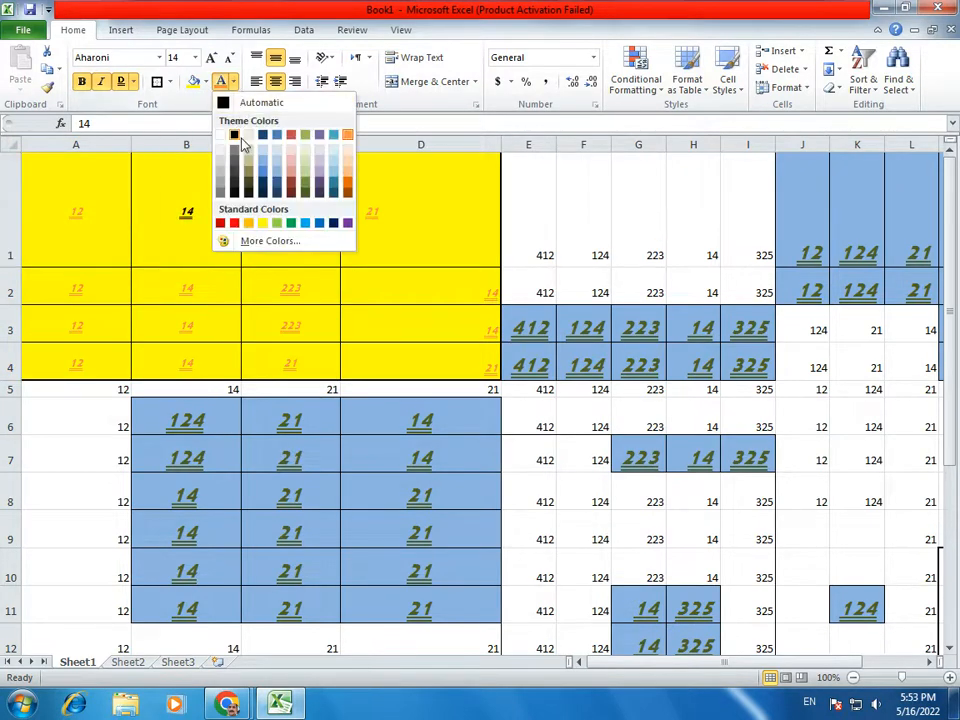
click(249, 190)
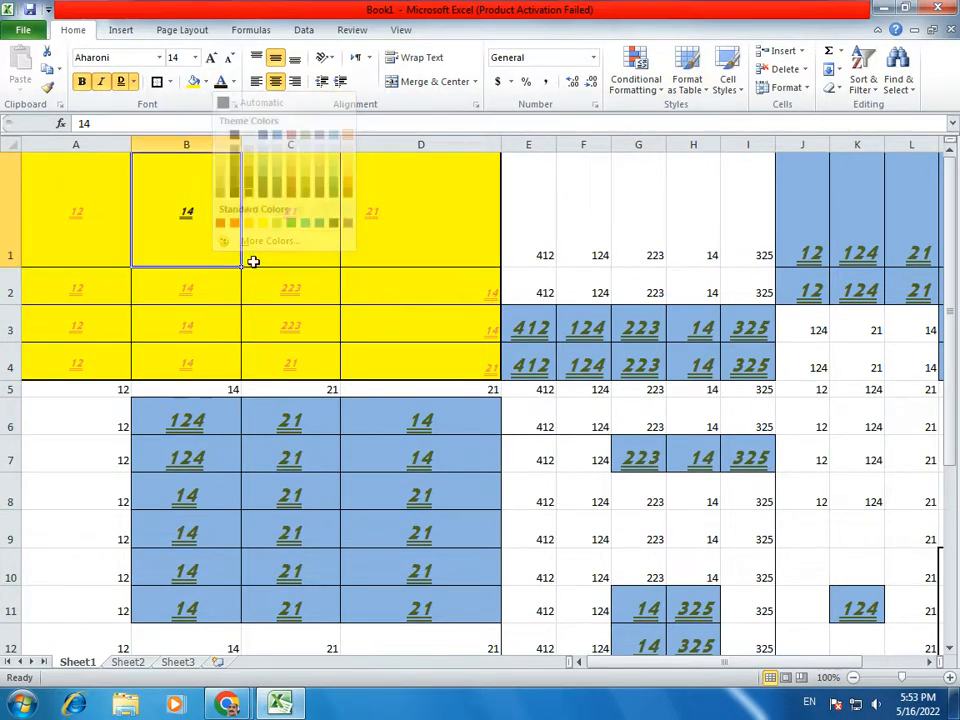
Set the font color of all numbers in cells A1:D4 to dark red
drag(96, 197, 452, 360)
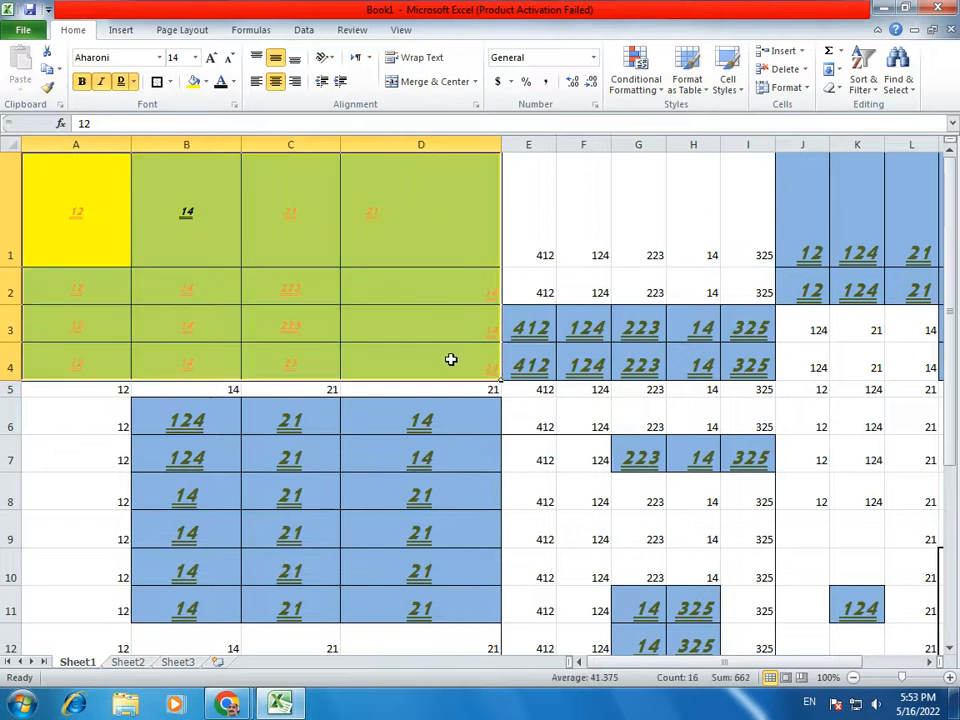
click(233, 82)
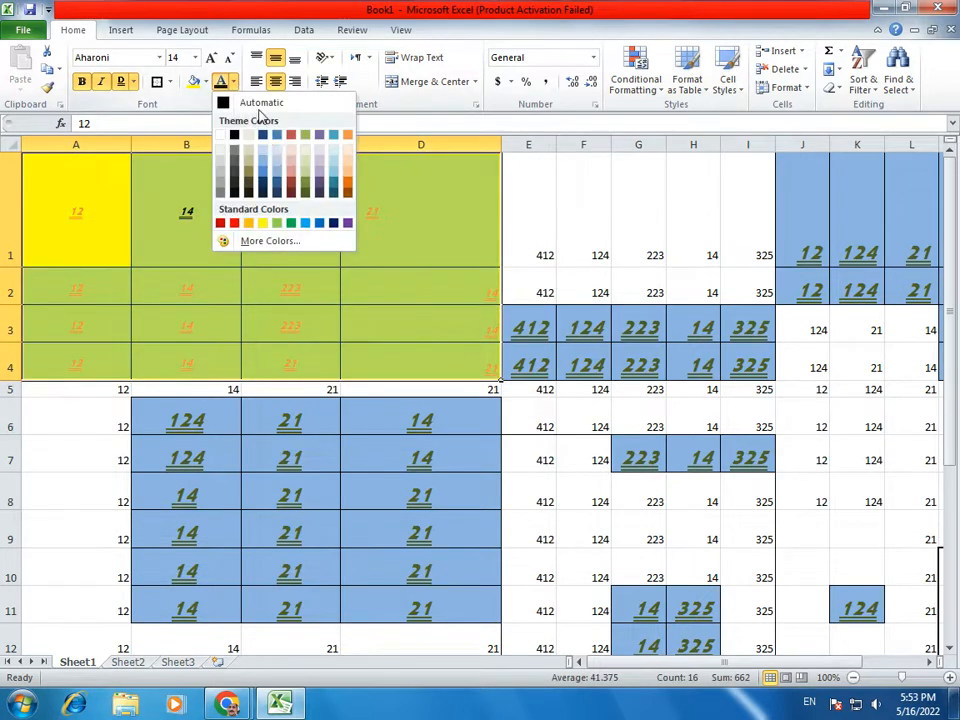
click(295, 200)
click(579, 223)
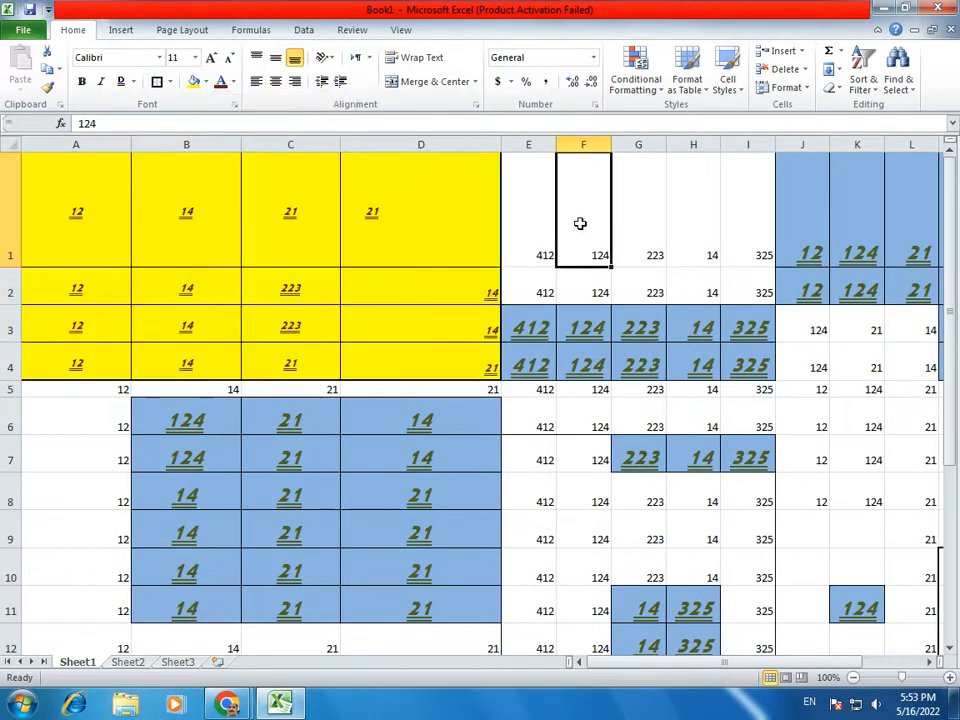
Center the numbers in cells A1:D4 both horizontally and vertically
drag(124, 193, 469, 364)
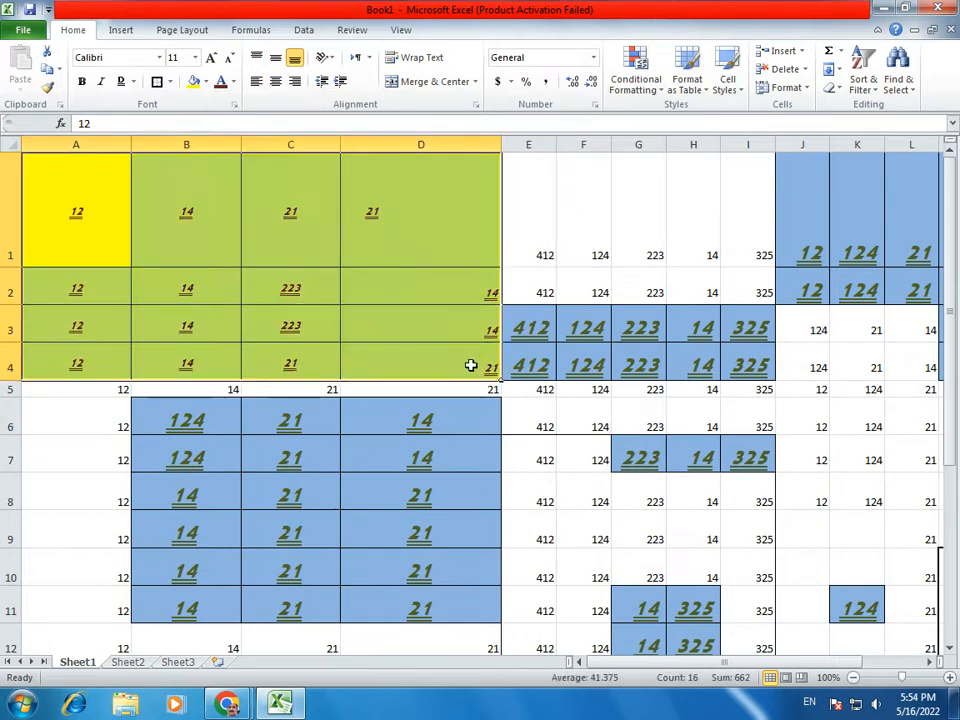
click(294, 57)
click(275, 80)
click(276, 58)
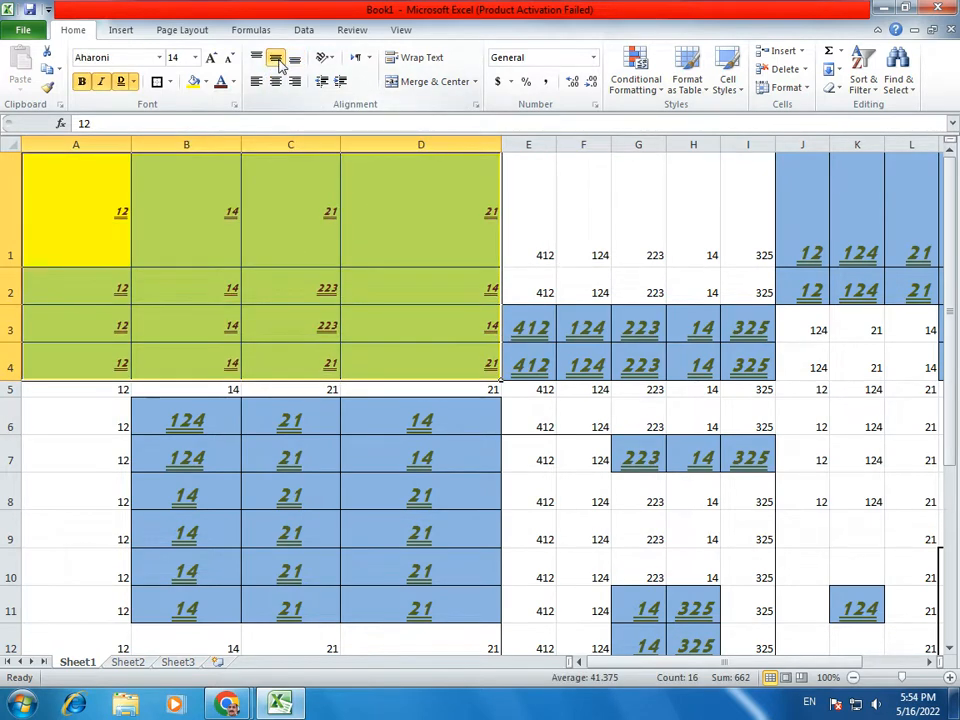
click(276, 82)
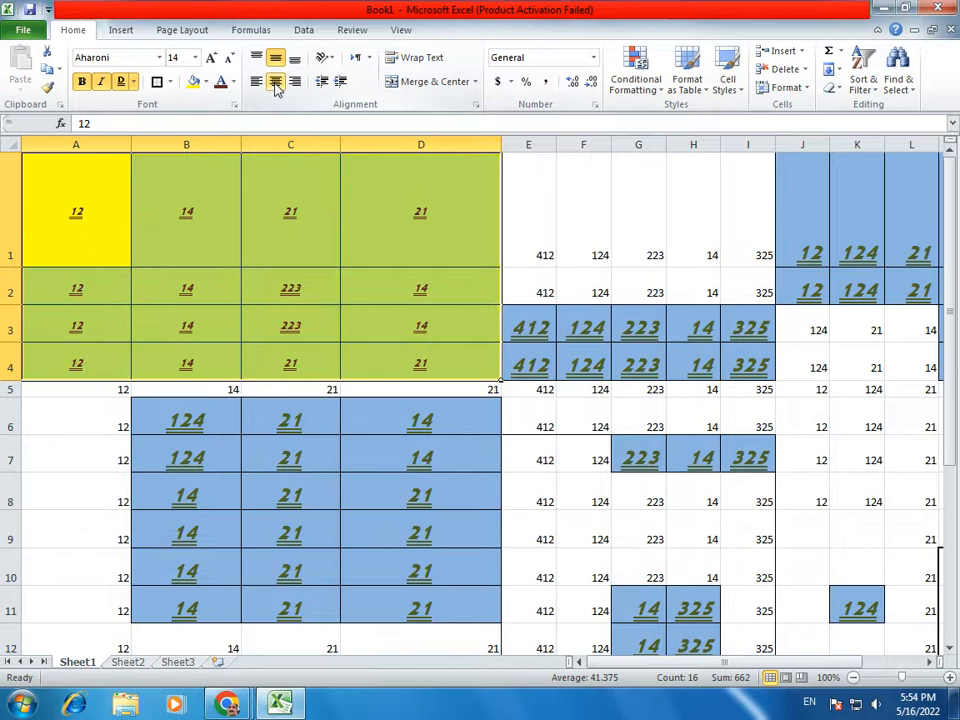
Try a single underline on the numbers in cells A1:D4, and return them to a double underline
click(134, 82)
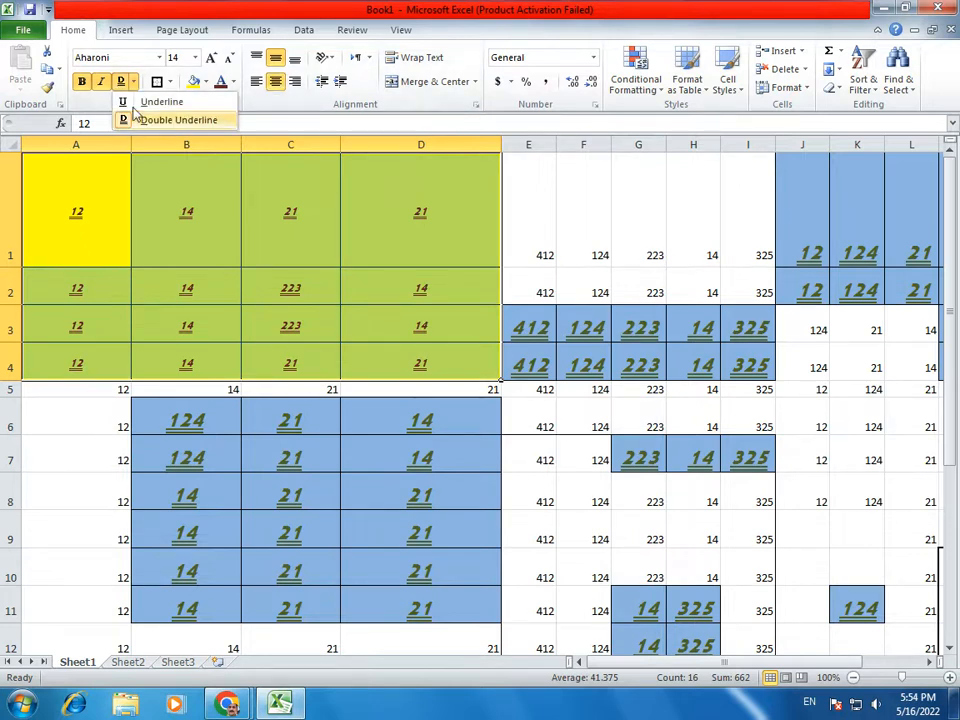
click(158, 101)
click(134, 82)
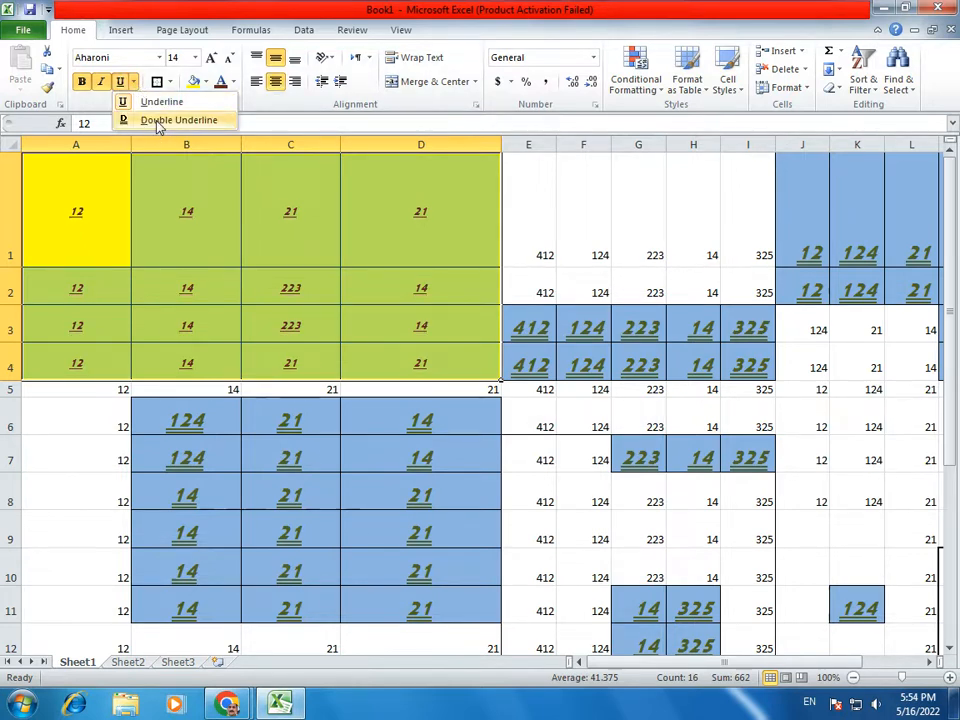
click(158, 120)
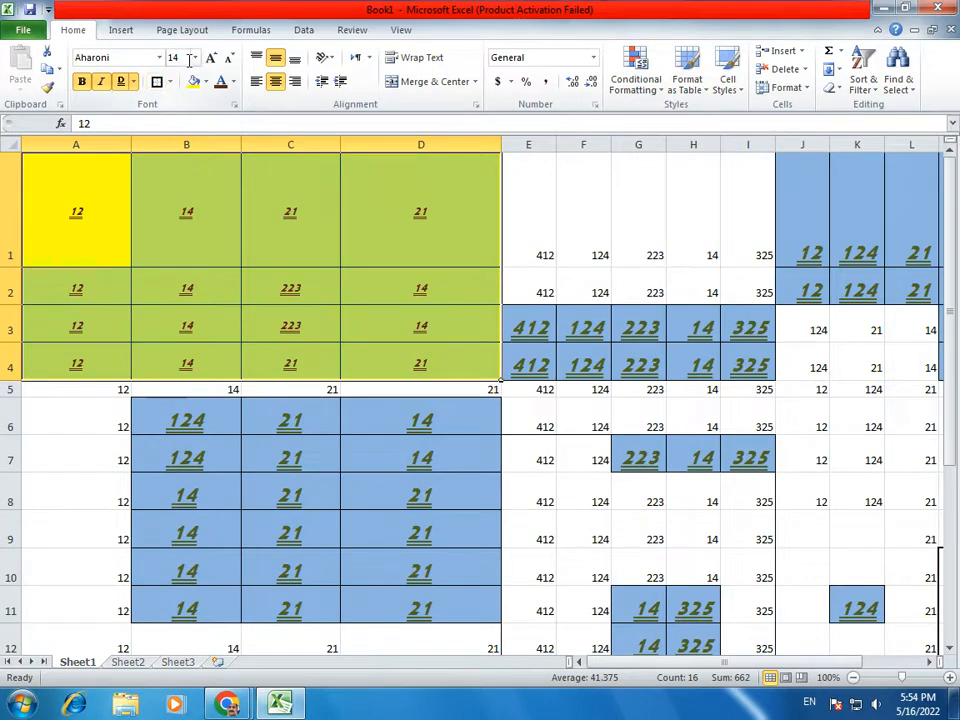
Try the Arial Black and Estrangelo Edessa fonts on the numbers in cells A1:D4
click(158, 57)
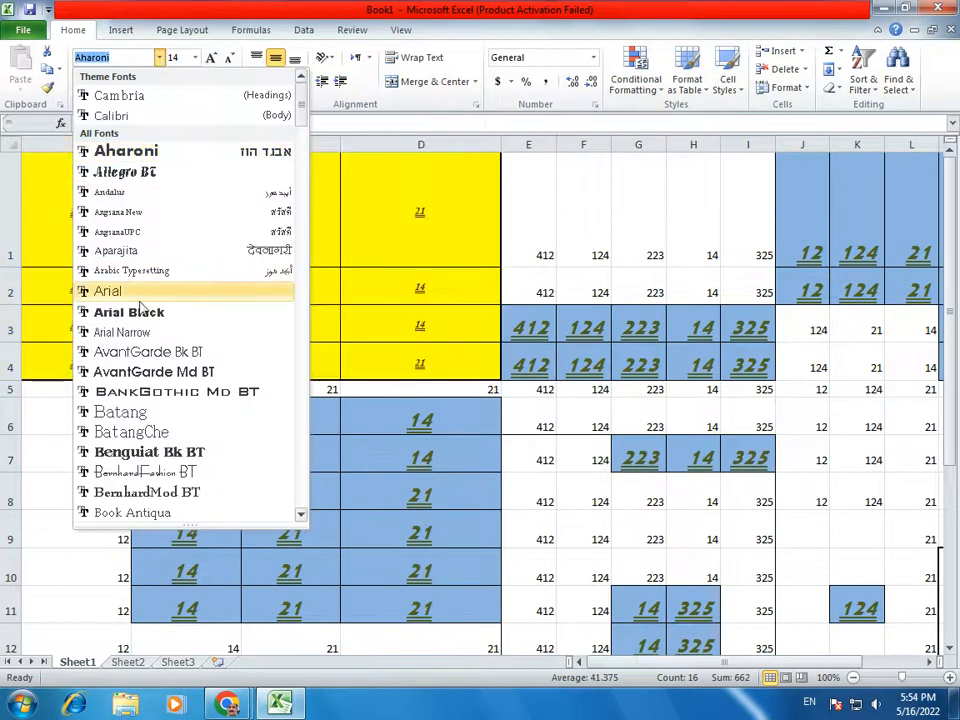
click(140, 317)
click(158, 57)
scroll(178, 418, down, 7)
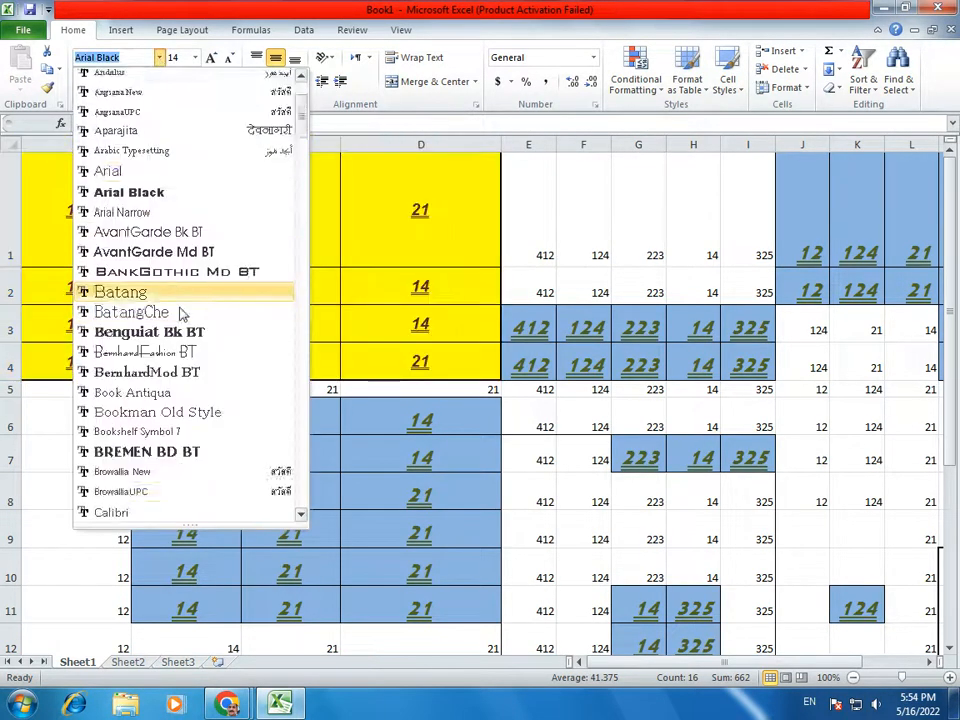
scroll(167, 467, down, 5)
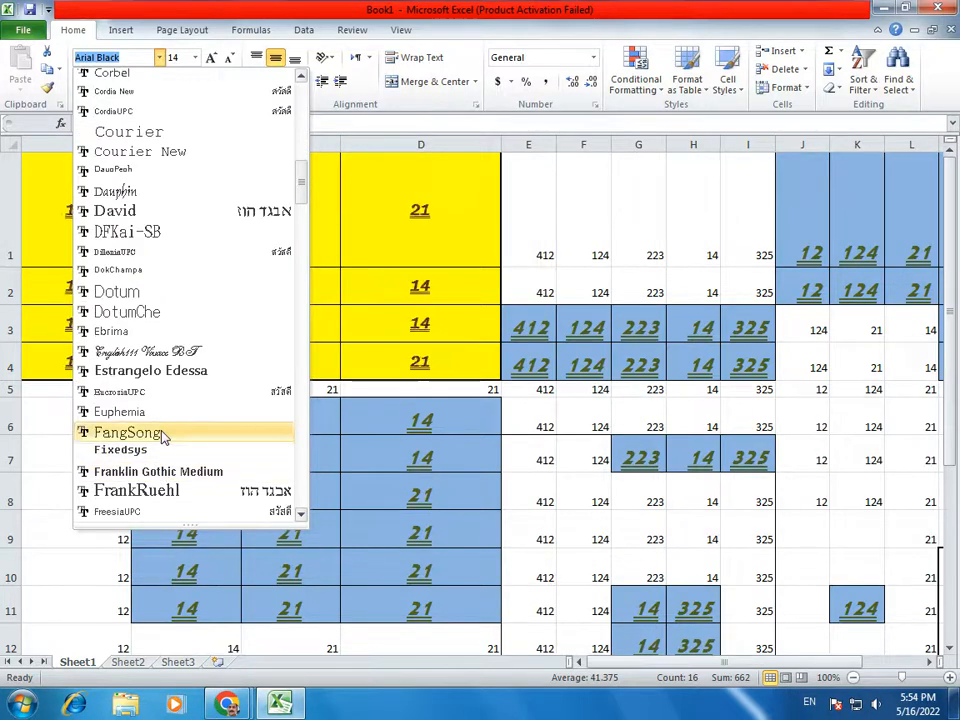
click(167, 372)
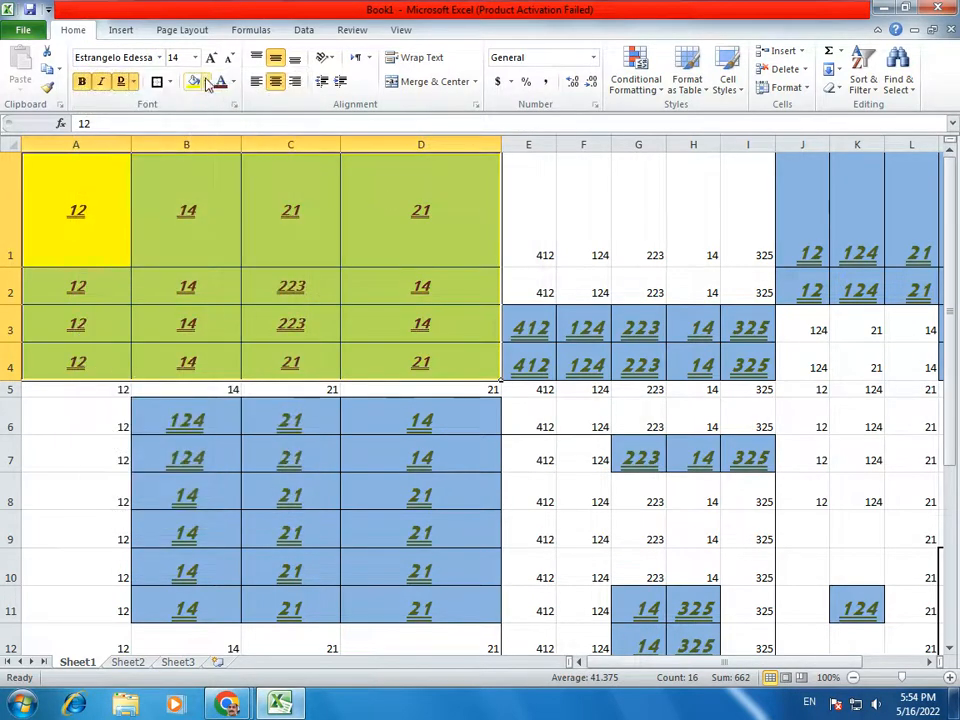
Set the font of the numbers in cells A1:D4 to Charlesworth, and deselect the range
click(158, 57)
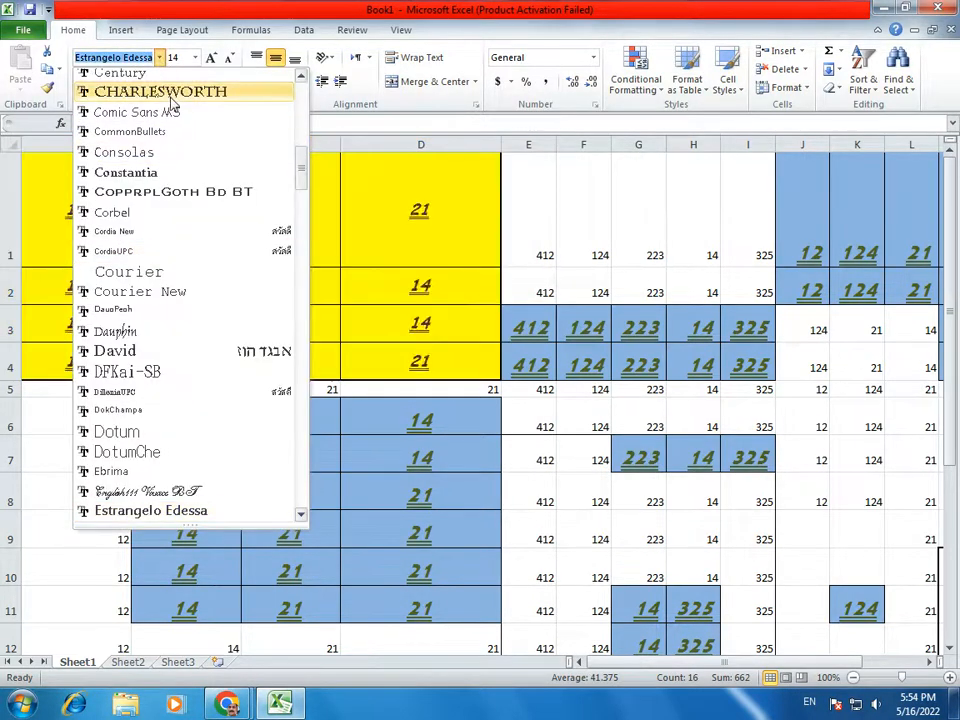
click(141, 92)
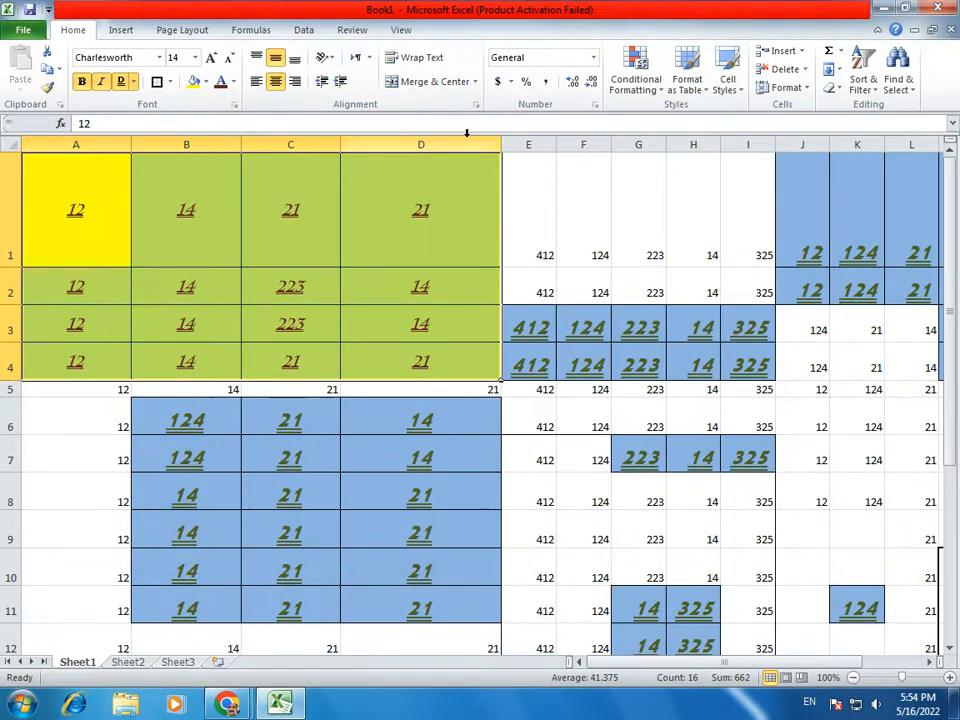
click(492, 190)
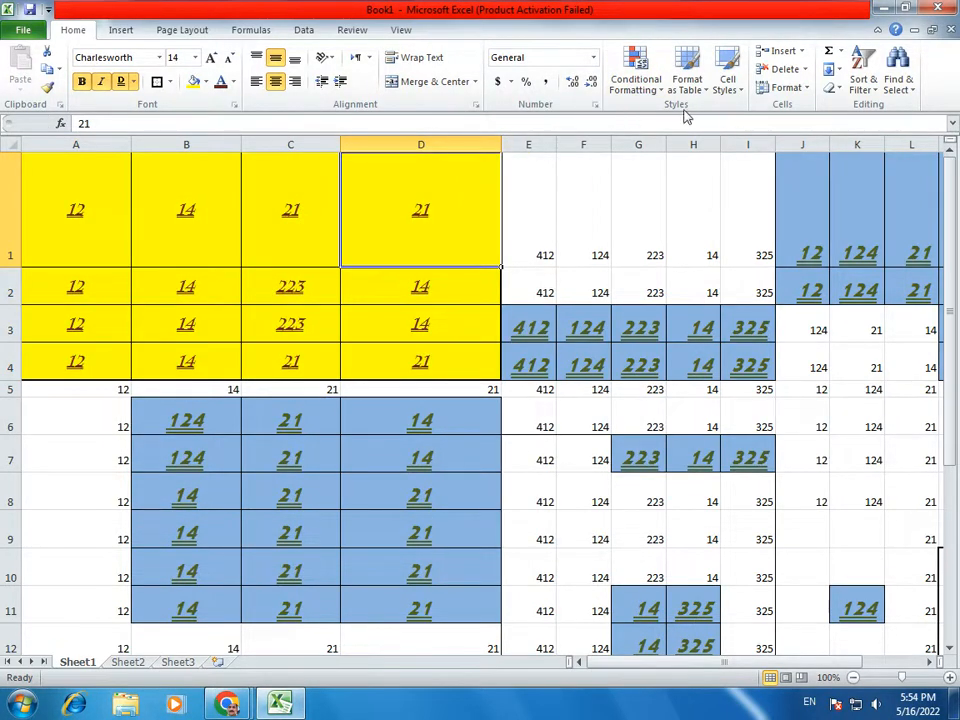
click(443, 310)
click(426, 376)
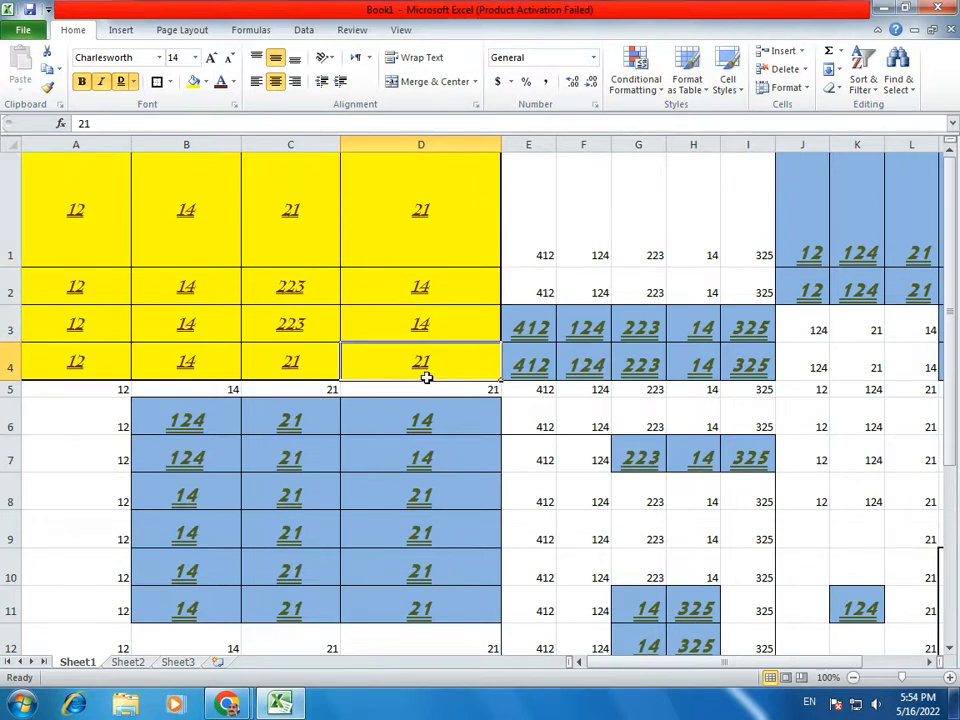
Close Excel without saving the changes to Book1
click(940, 9)
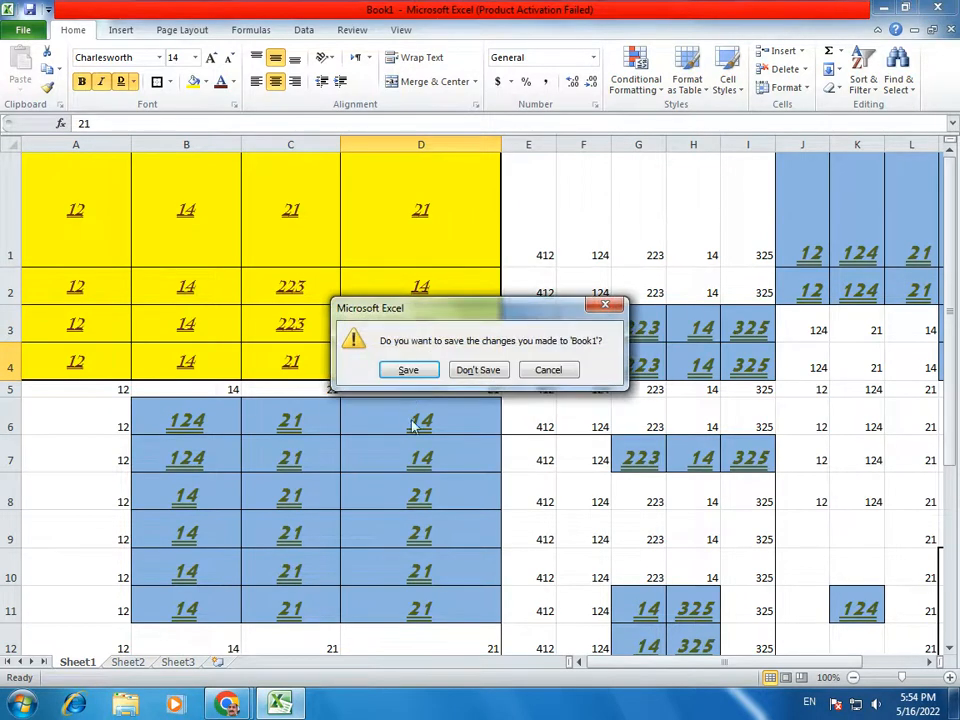
click(477, 369)
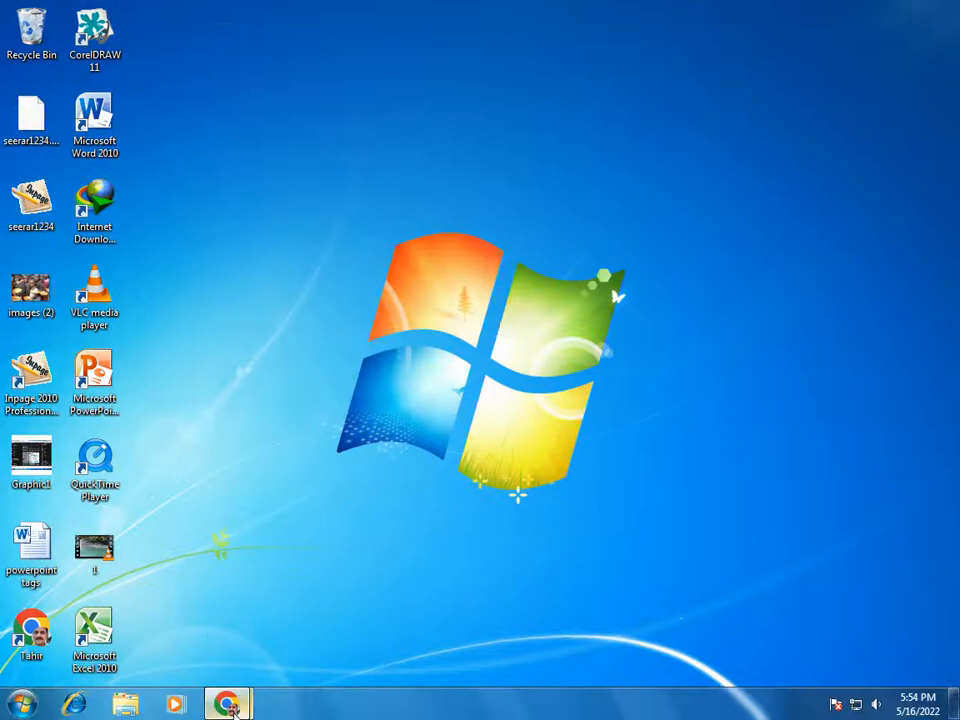
mouse_move(226, 704)
click(280, 670)
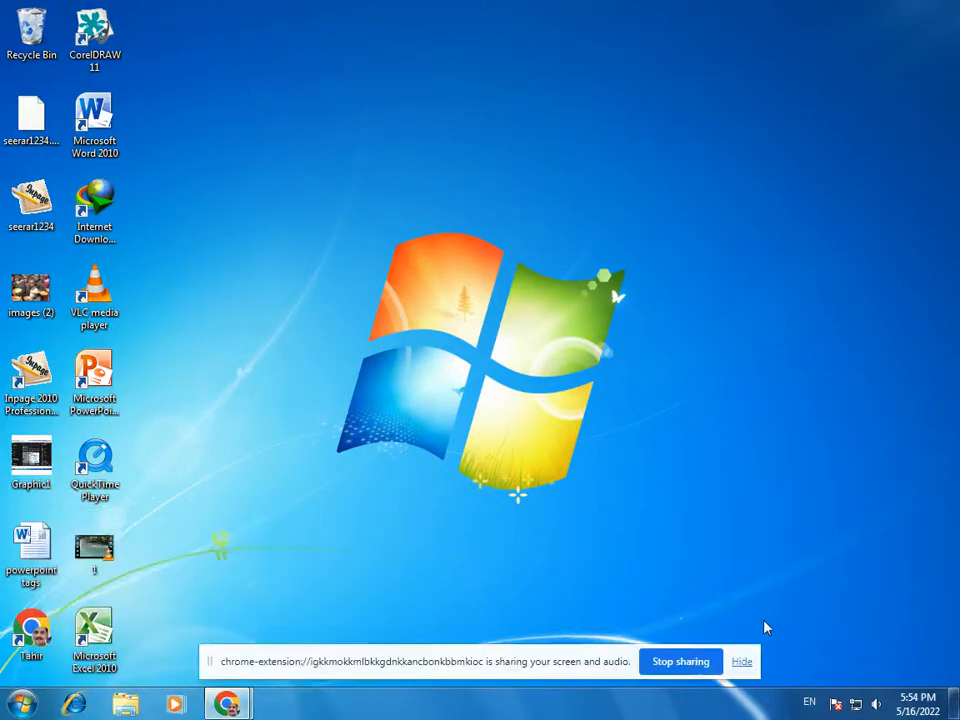